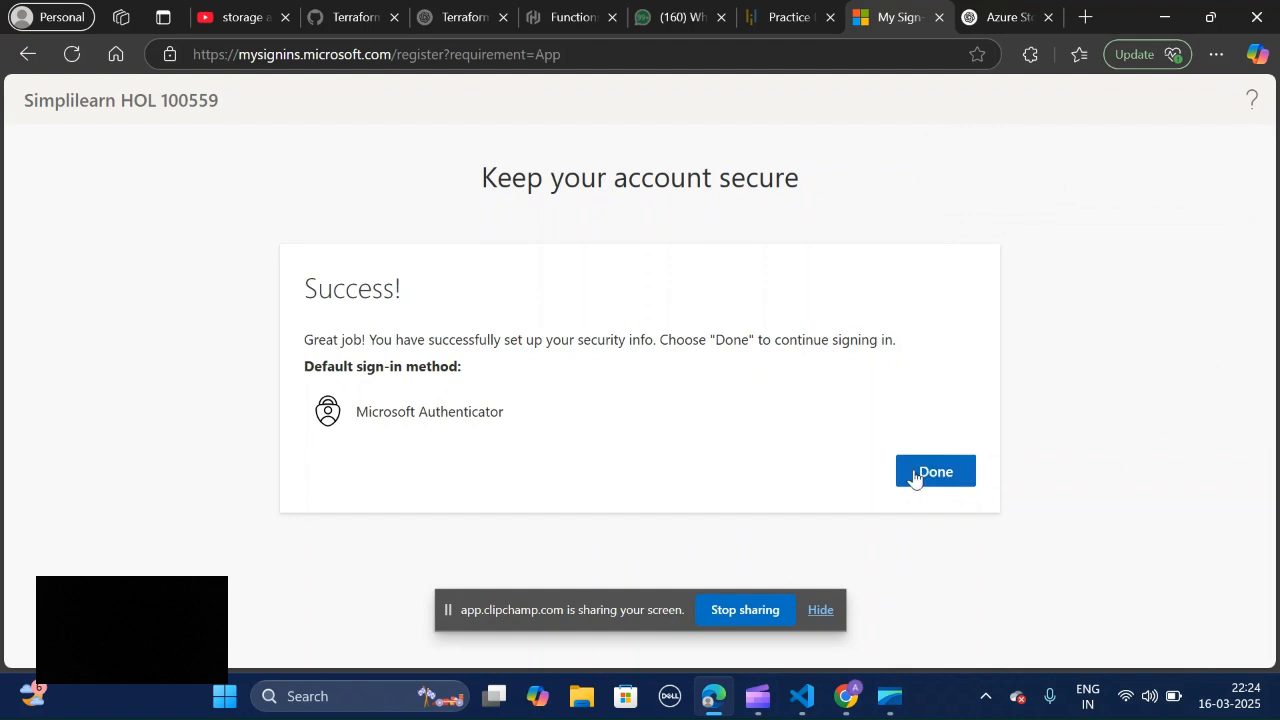
Step: Finish the security info setup to continue to the Azure portal and dismiss the tip about planned Azure use
left_click(953, 490)
left_click(953, 490)
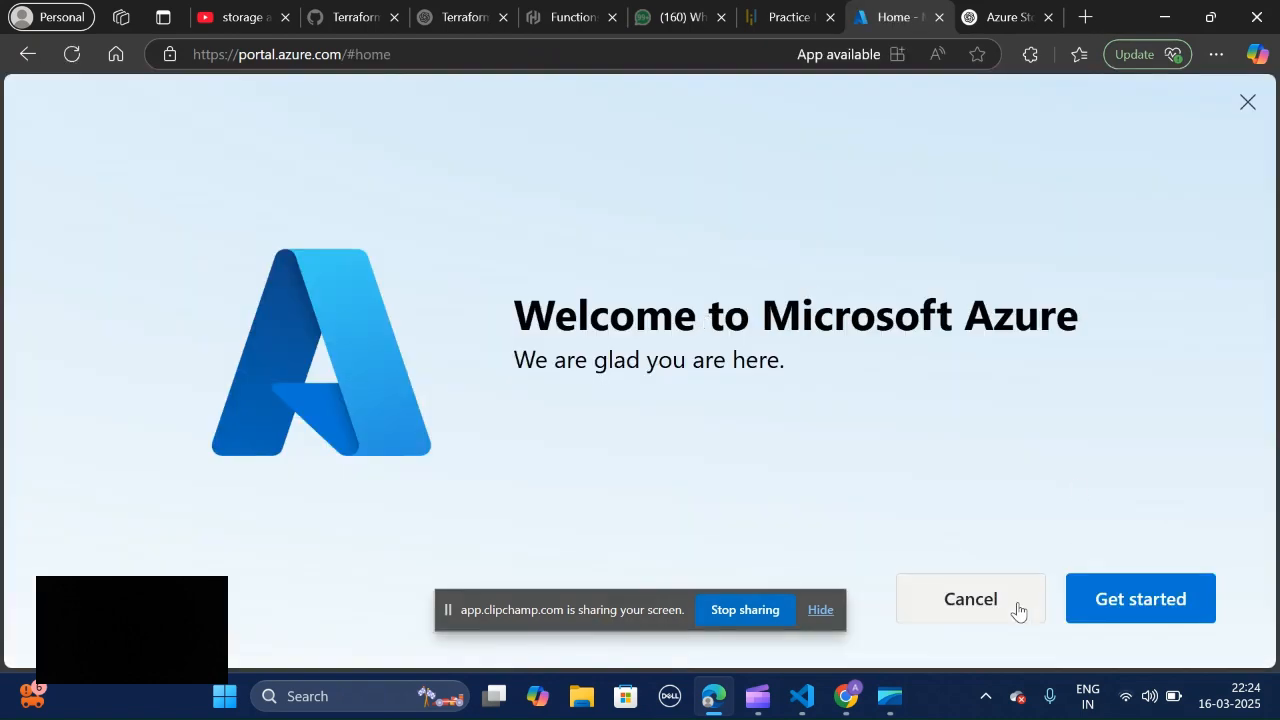
left_click(1007, 609)
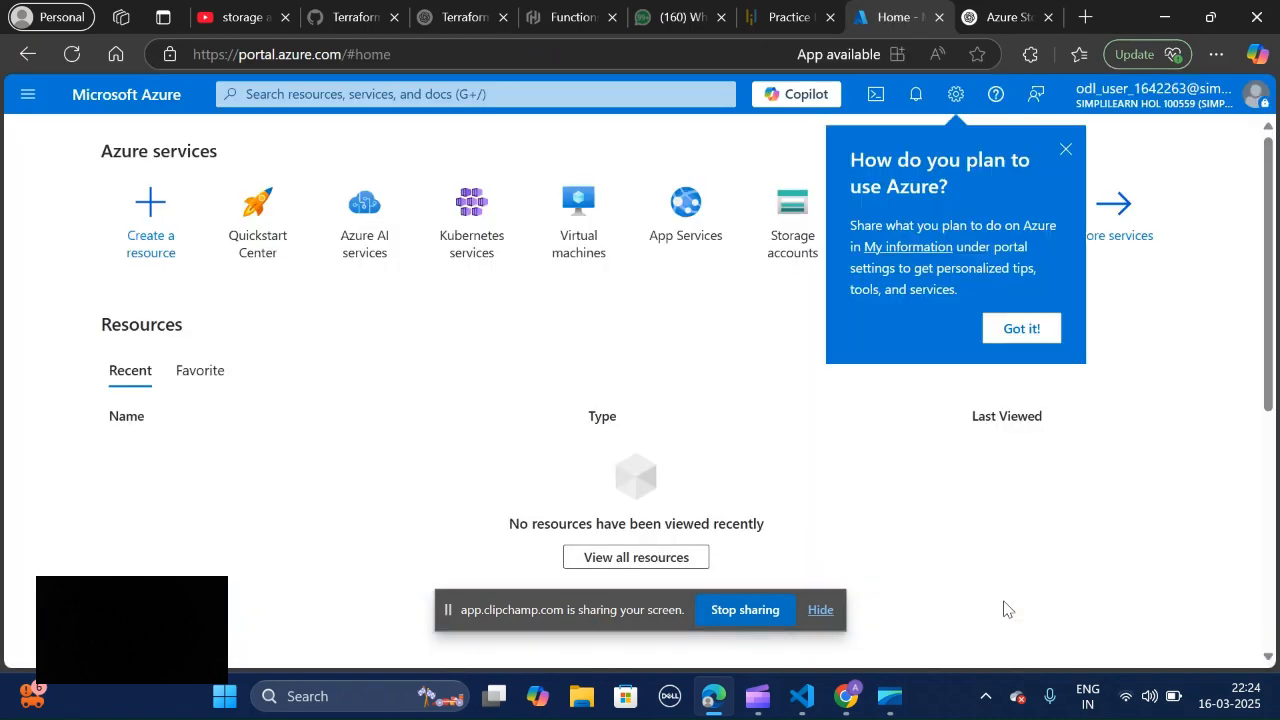
left_click(1062, 151)
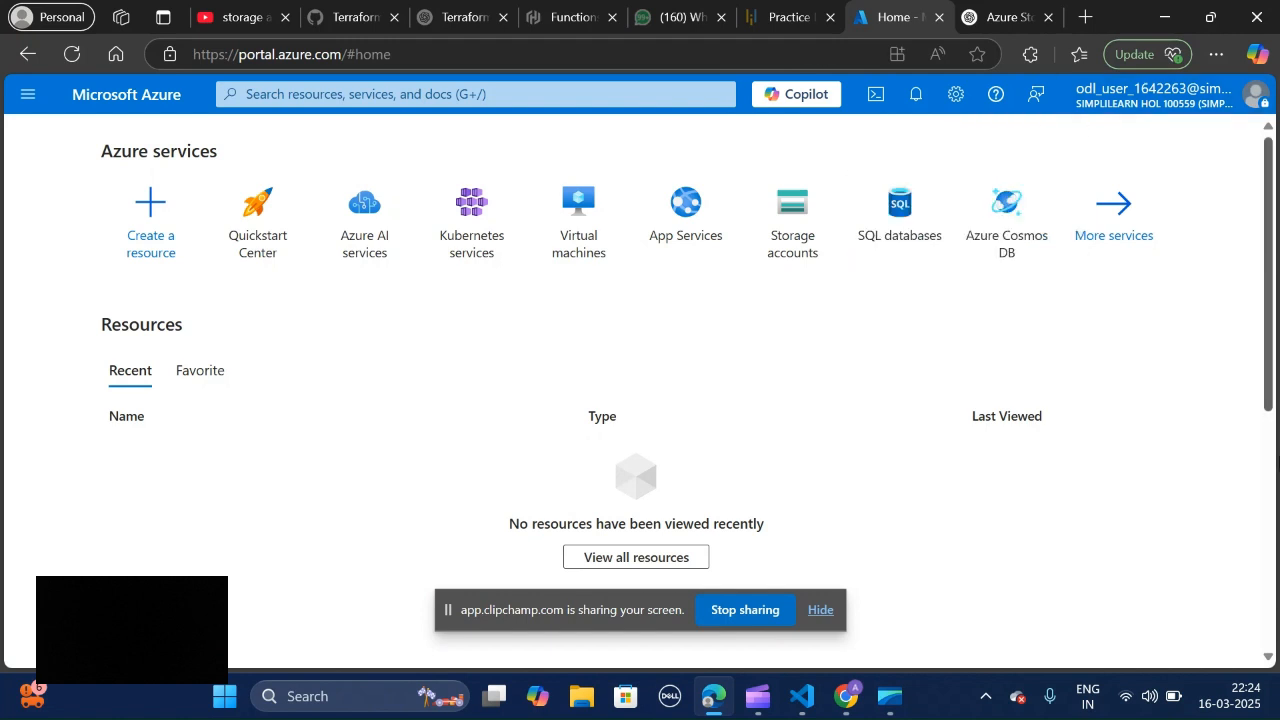
scroll(1276, 560, "down", 5)
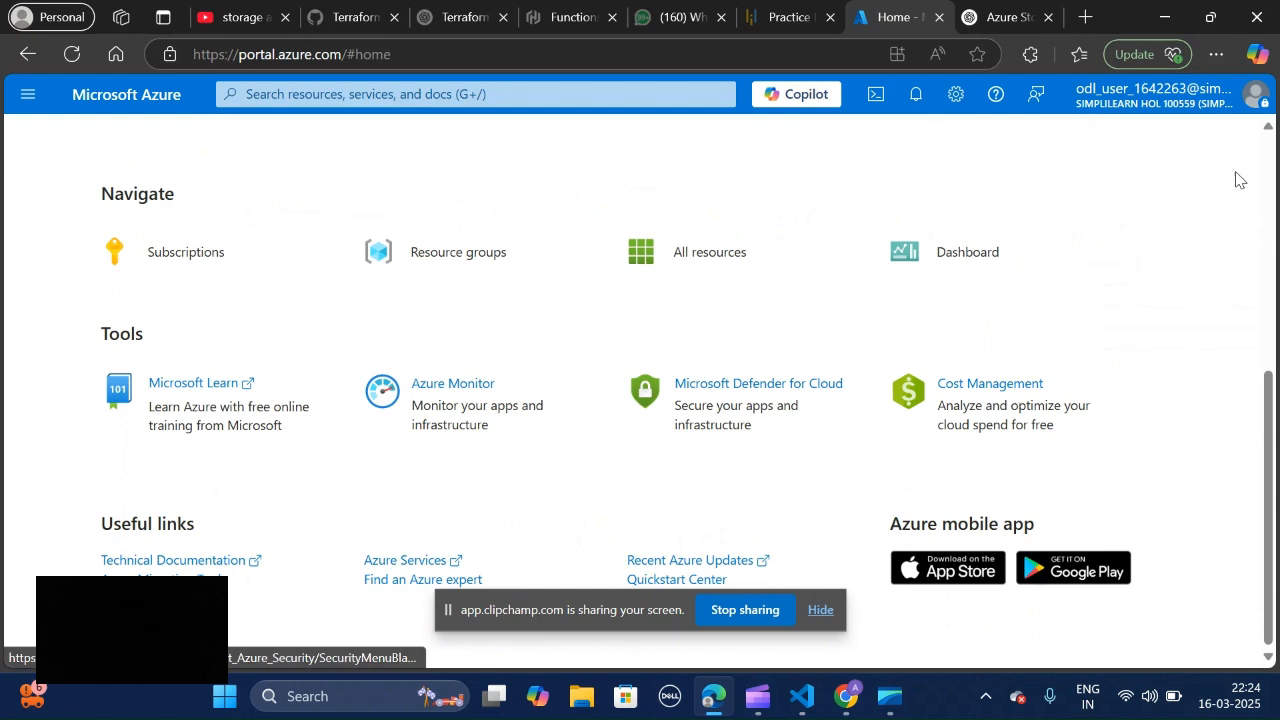
scroll(1266, 188, "up", 5)
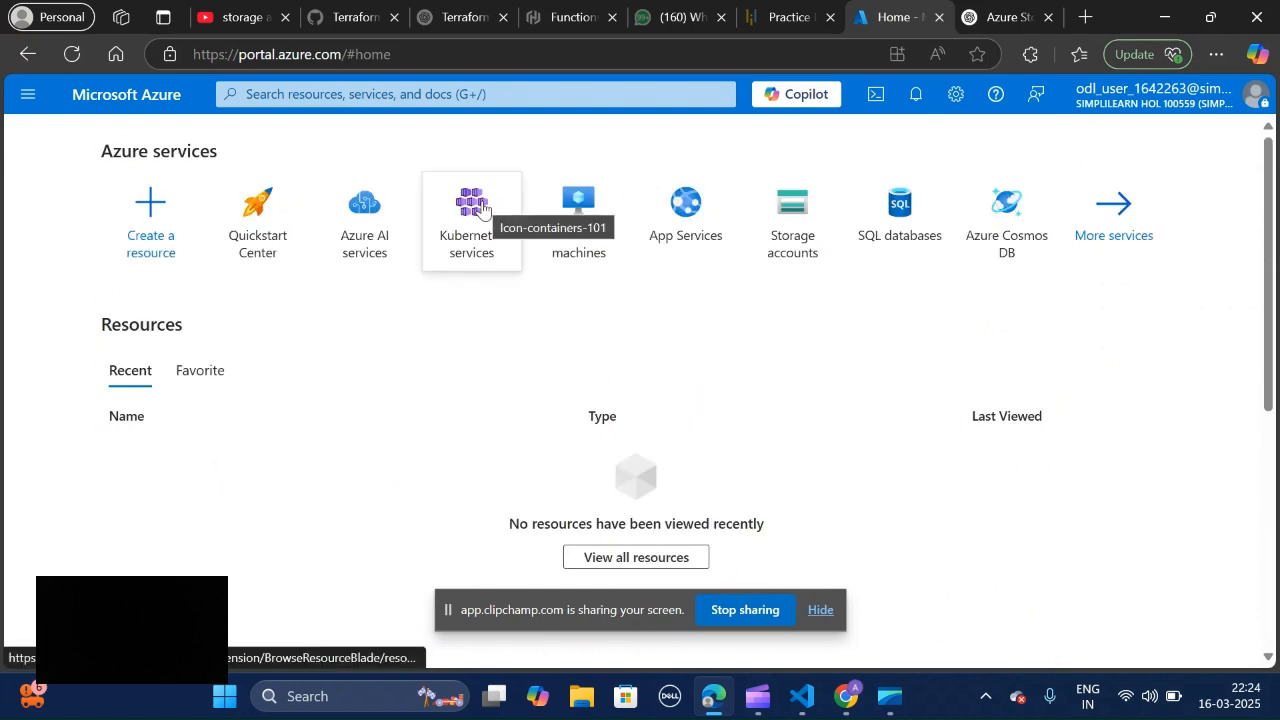
mouse_move(481, 207)
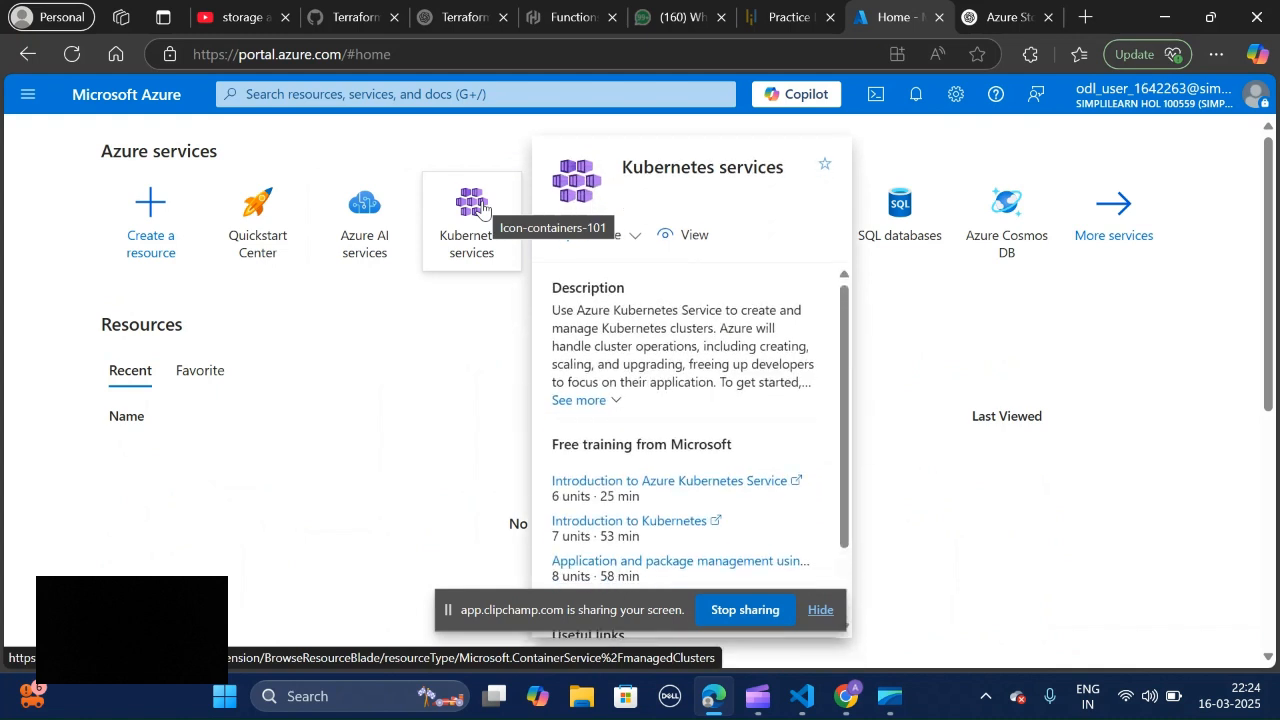
left_click(408, 94)
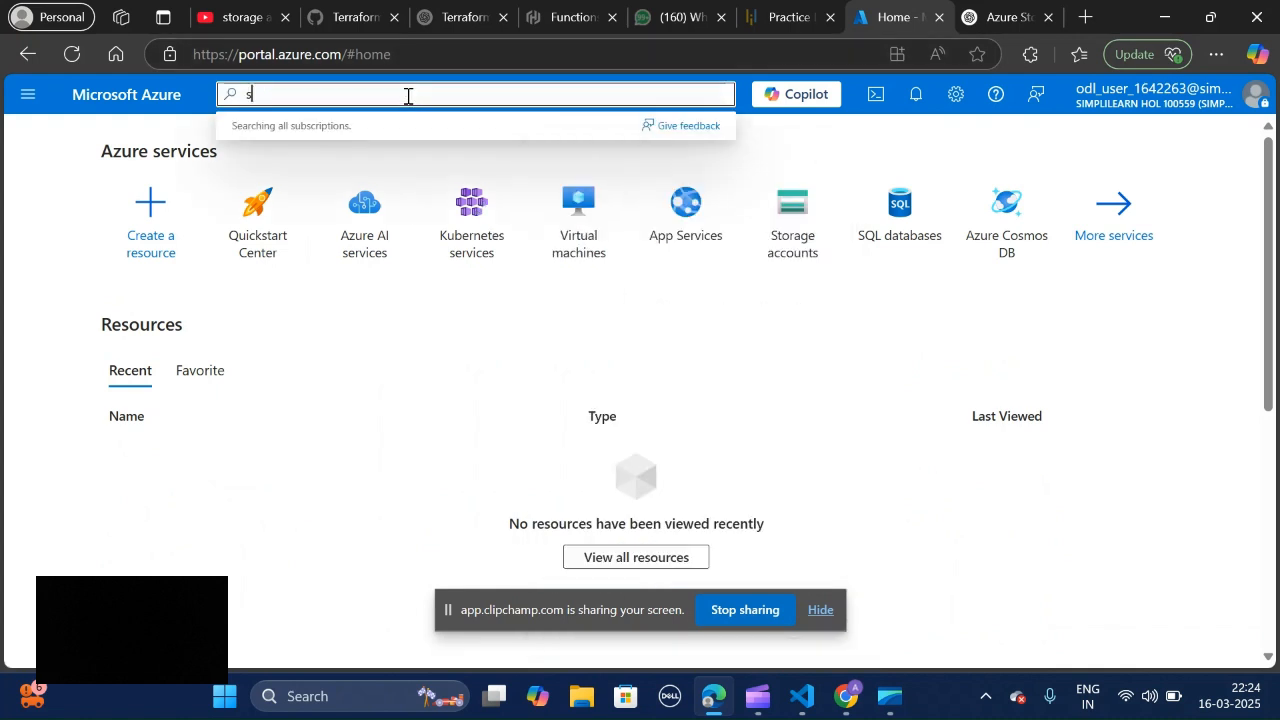
type("stor")
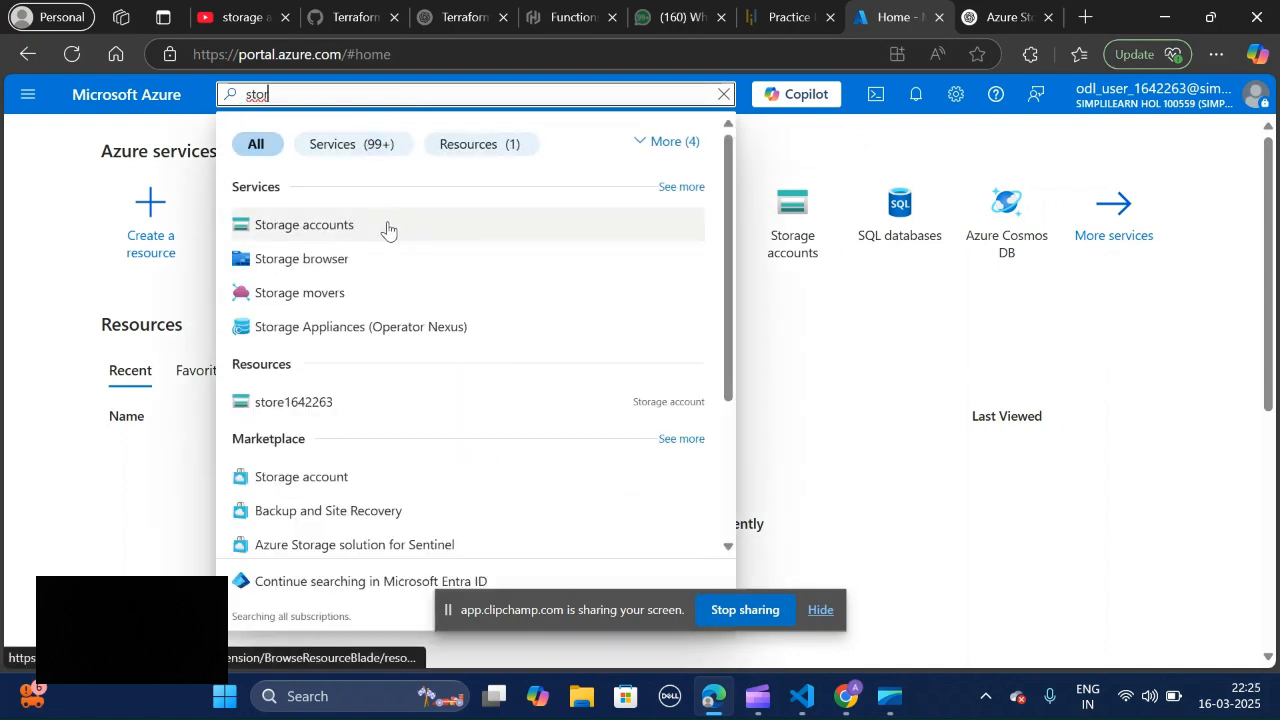
left_click(27, 96)
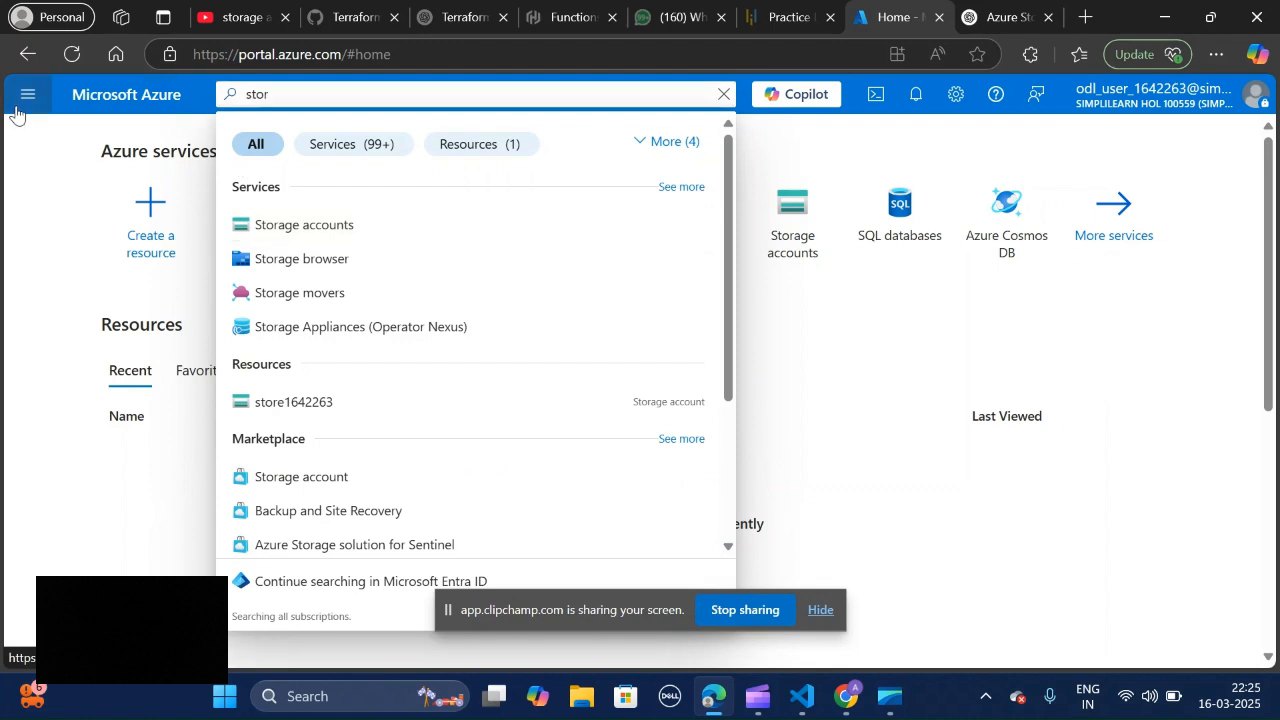
left_click(25, 112)
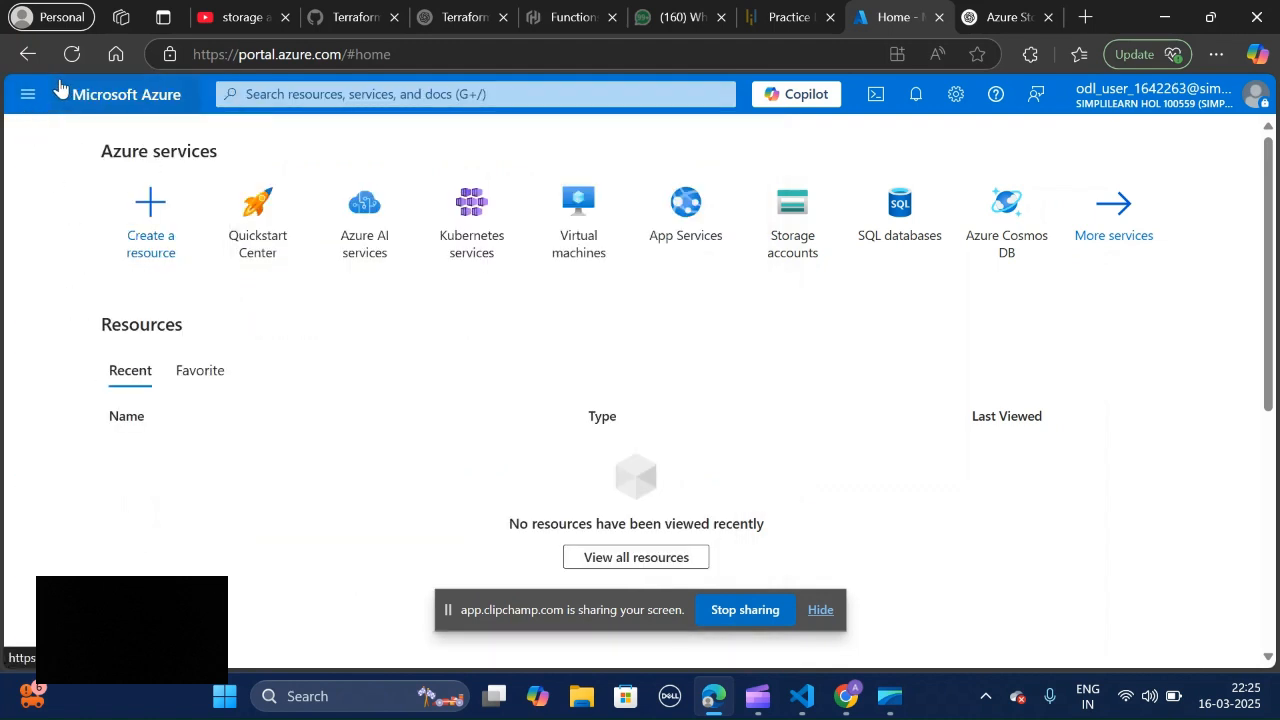
left_click(26, 97)
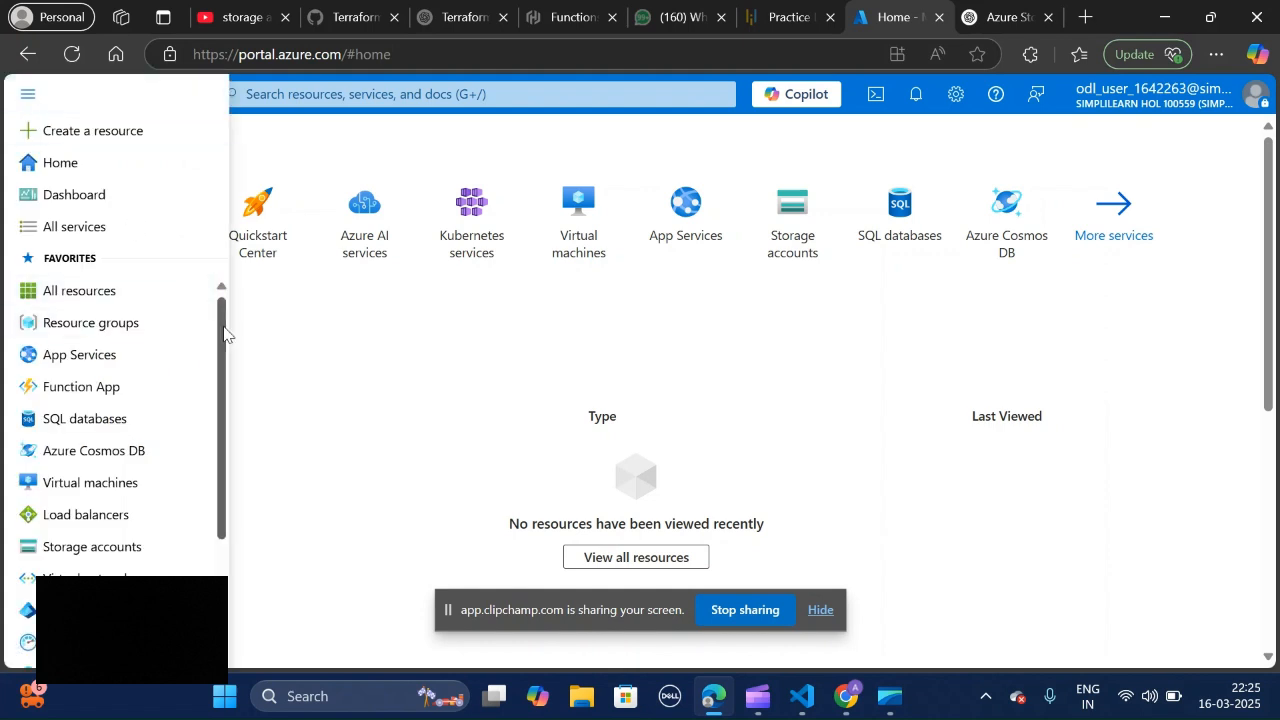
left_click_drag(224, 328, 204, 285)
Step: Search the portal for "sto", open the Storage accounts service and start creating a new storage account
left_click(366, 93)
type("sto")
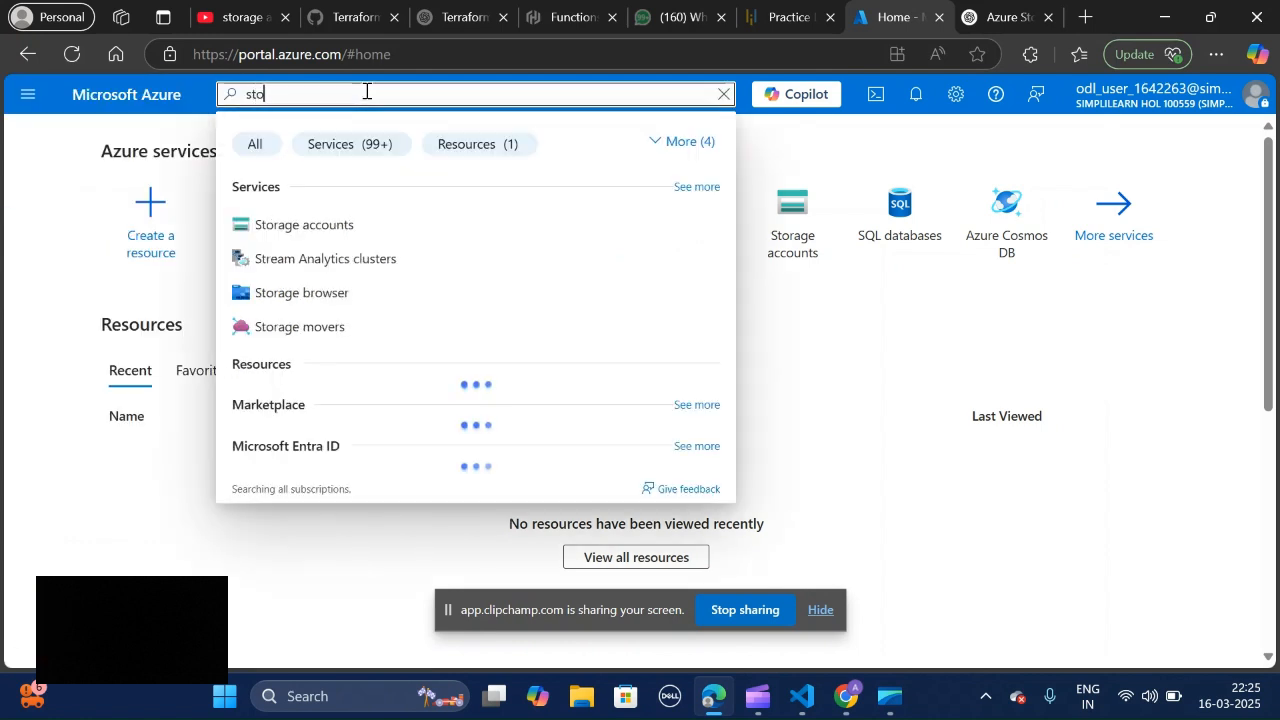
left_click(389, 224)
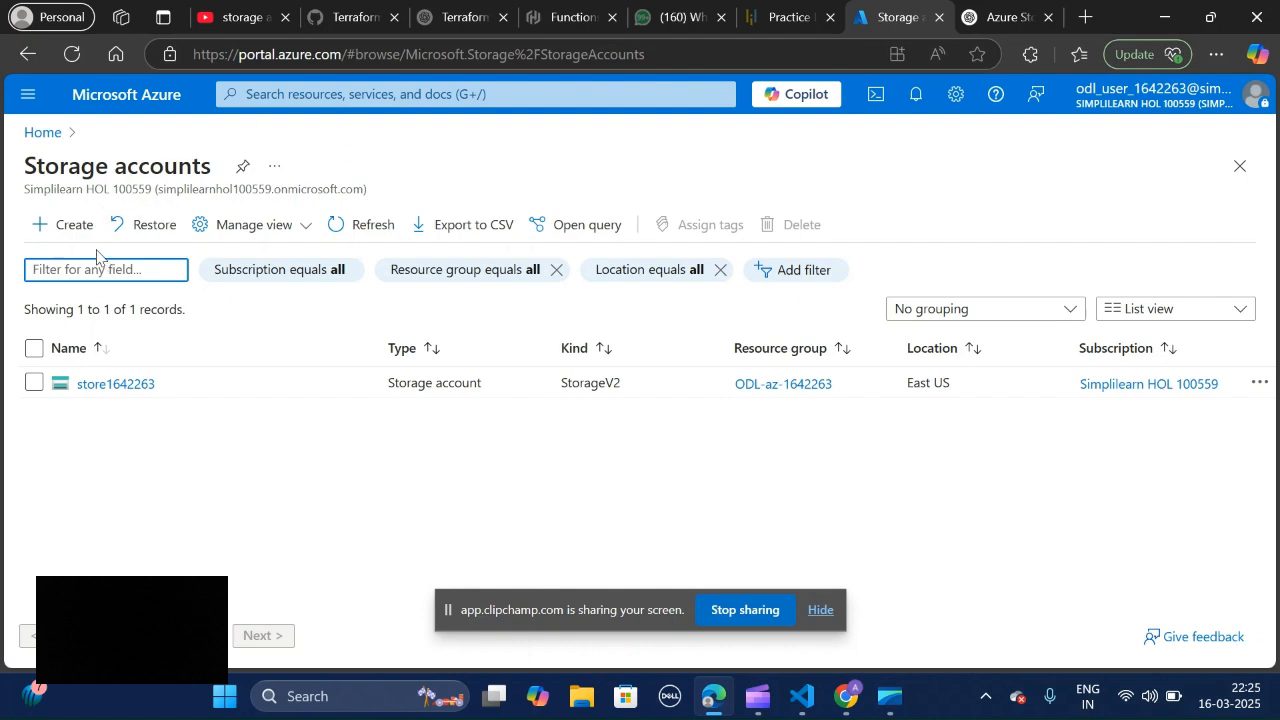
left_click(70, 228)
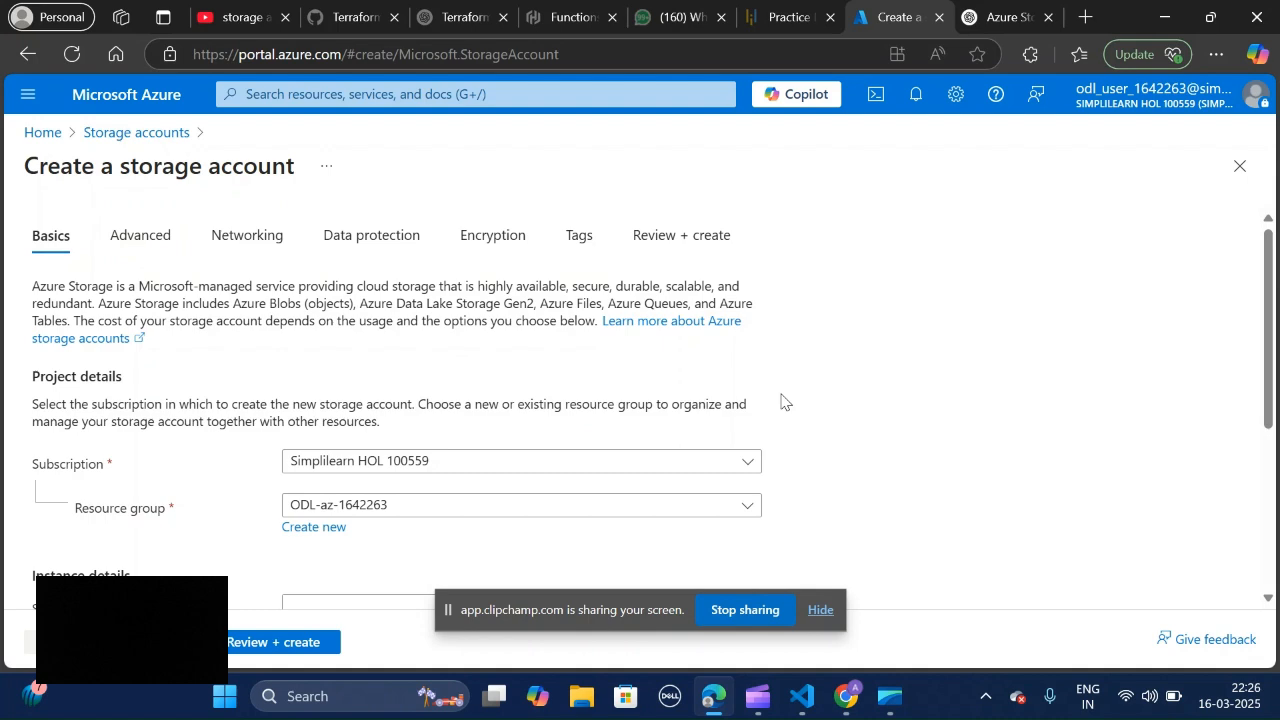
Step: Create a new resource group named My1stRG for the storage account
scroll(650, 410, "down", 3)
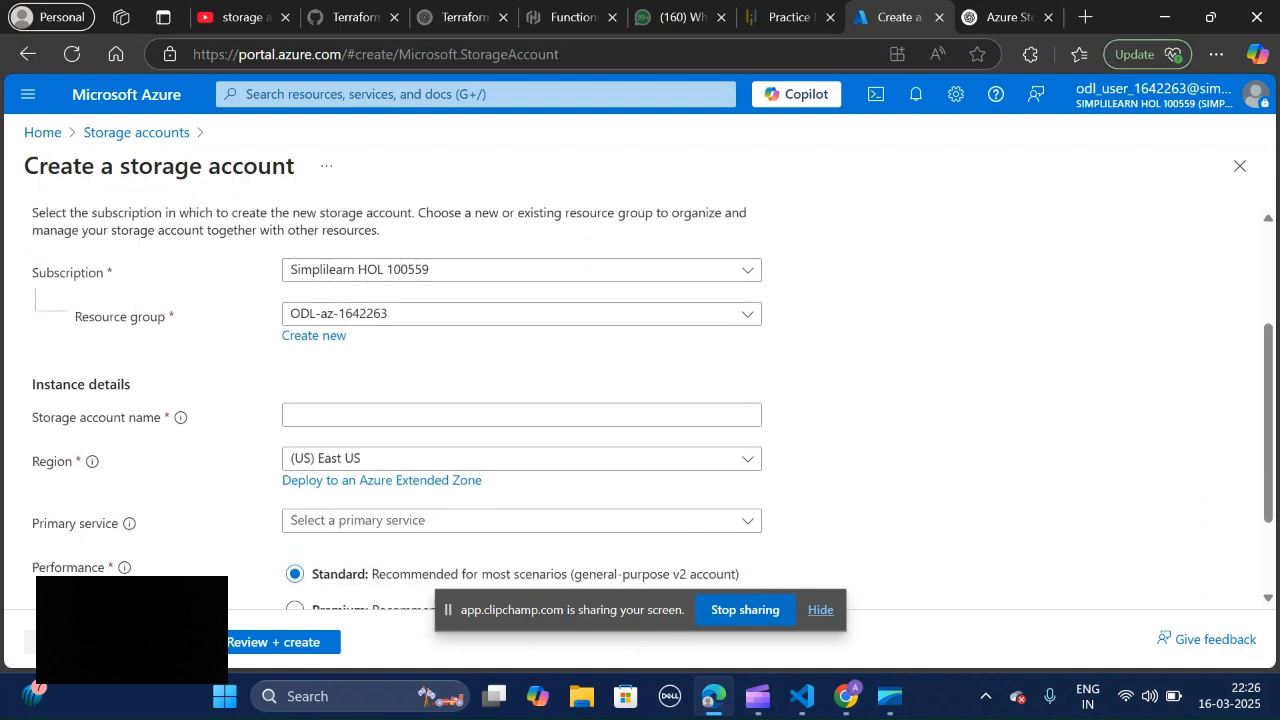
scroll(650, 410, "up", 1)
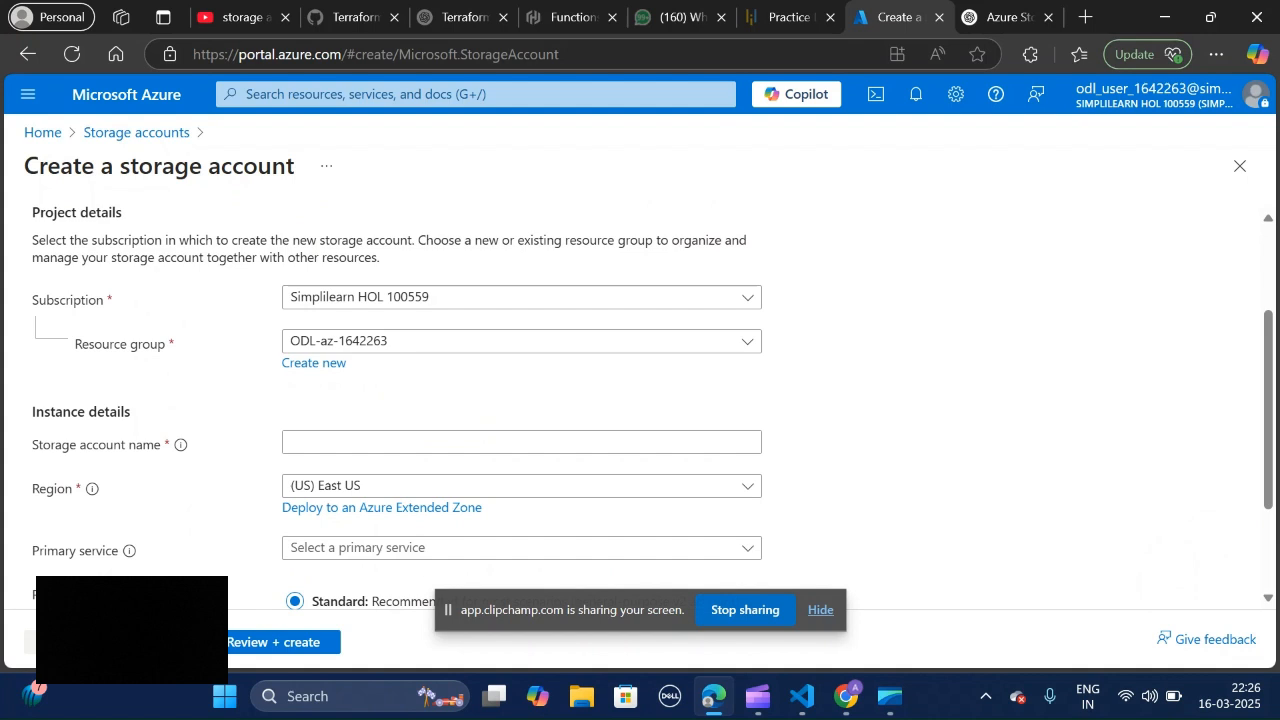
scroll(650, 410, "down", 1)
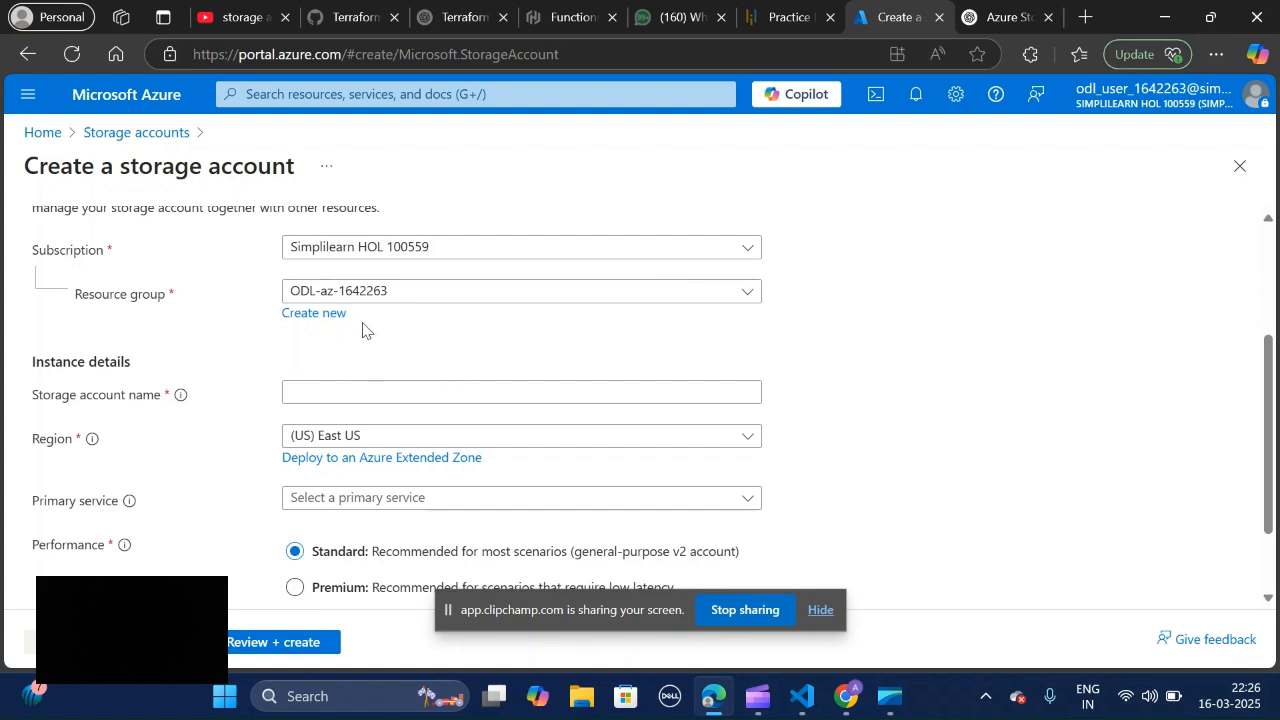
left_click(322, 314)
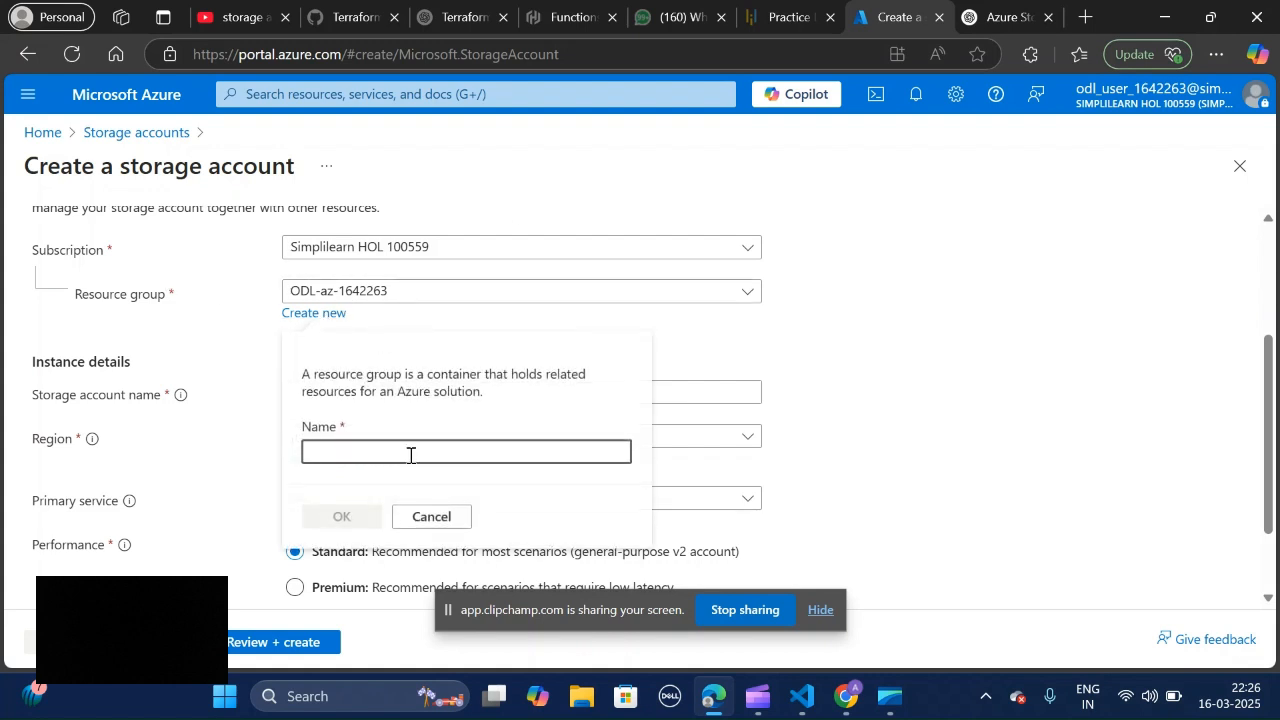
type("1s")
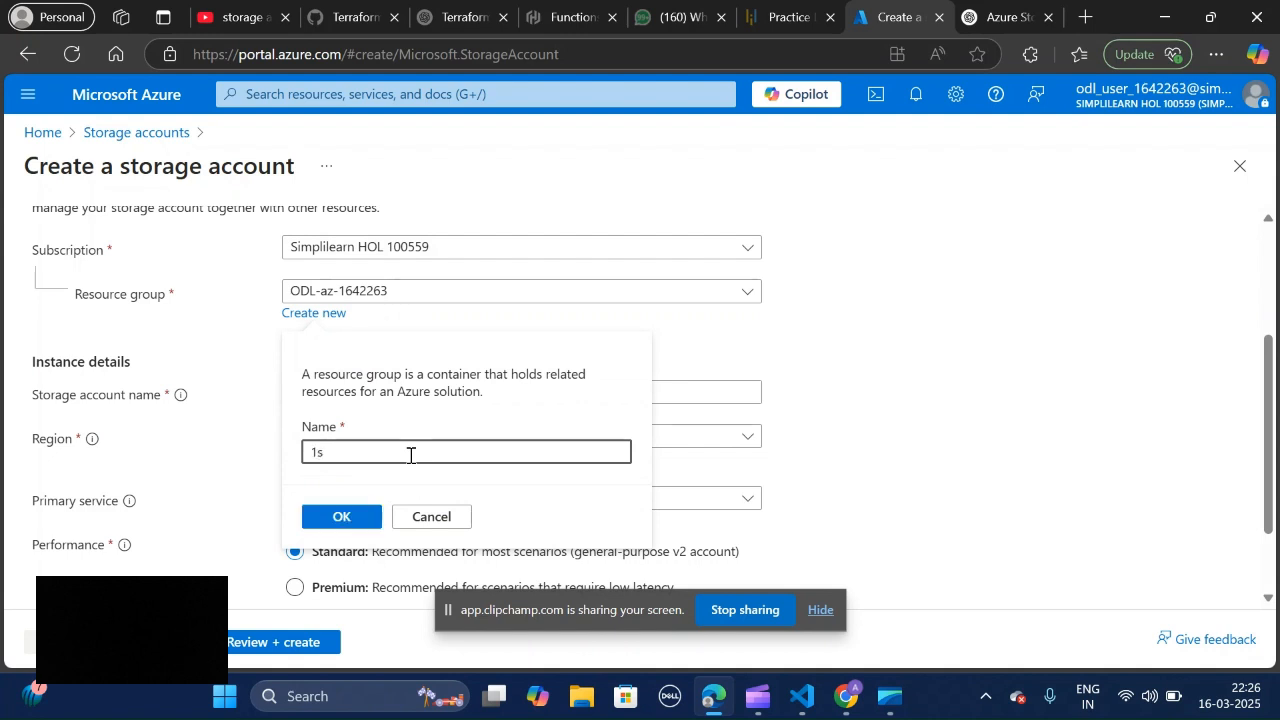
key("BackSpace")
key("BackSpace")
type("m")
key("BackSpace")
type("My")
type("1stRG")
left_click(340, 516)
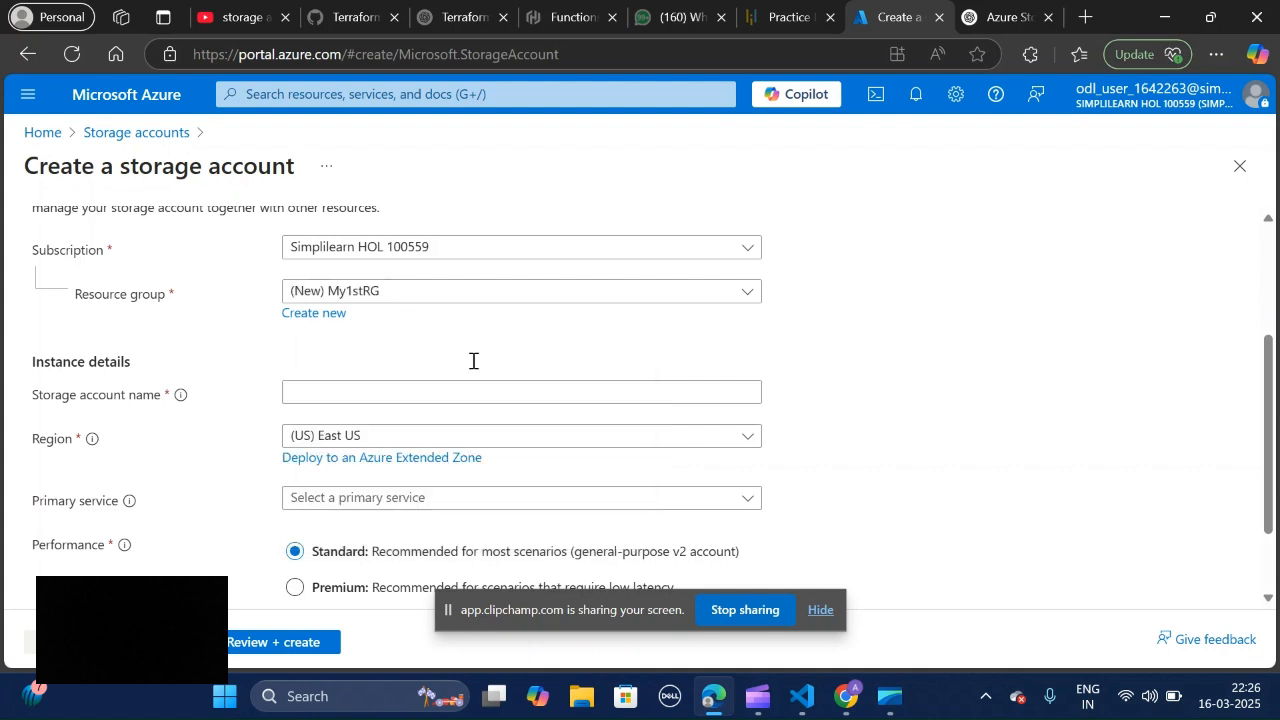
Step: Try TESTstorage as the storage account name, and clear the entry
left_click(426, 384)
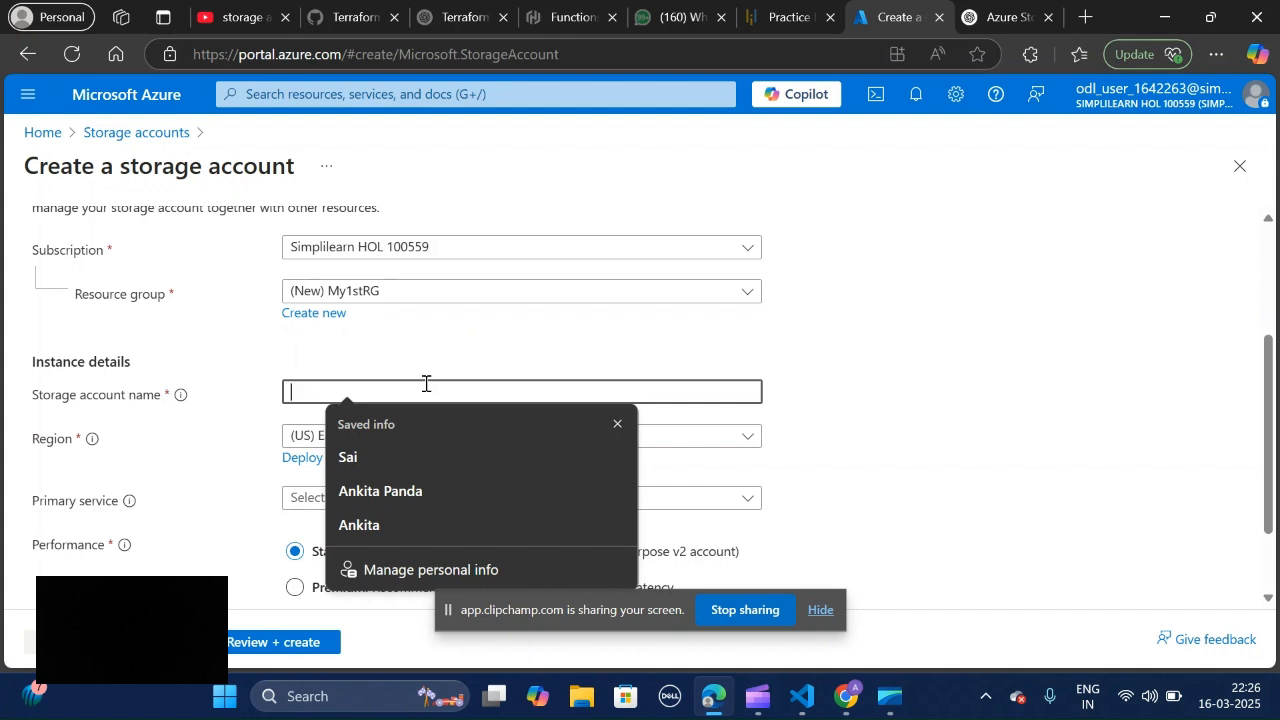
type("TEST")
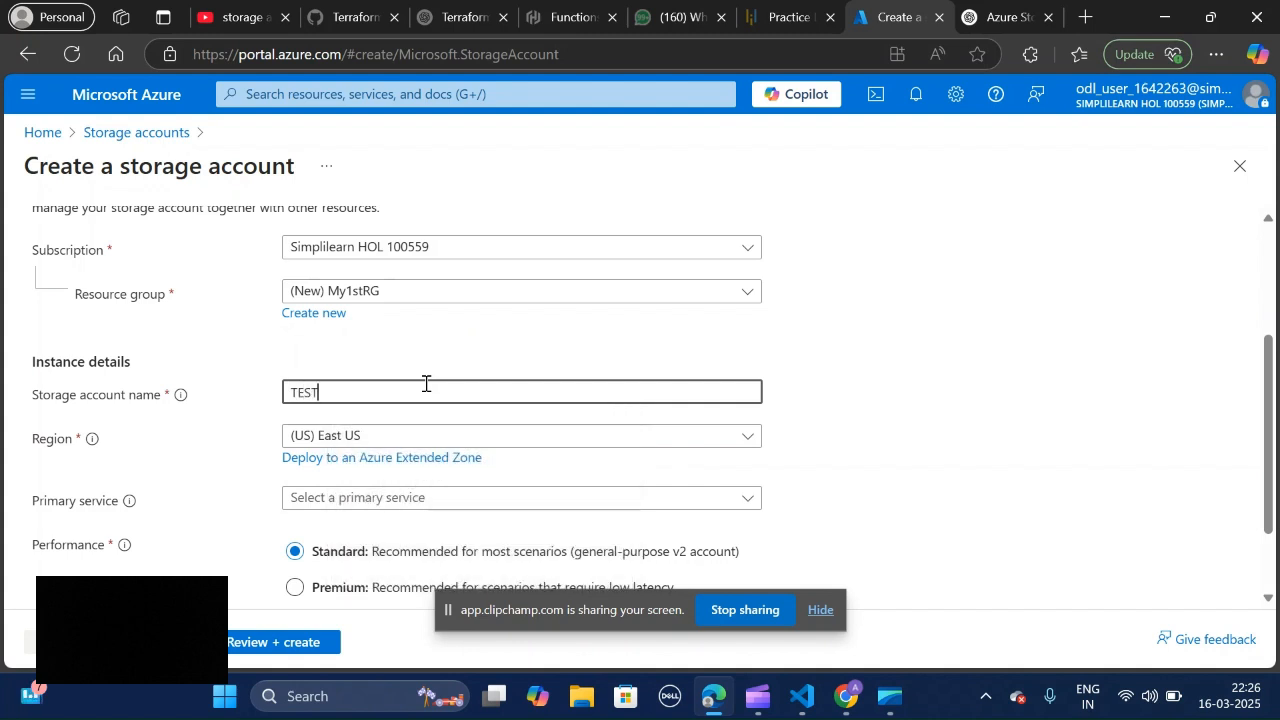
type("storage")
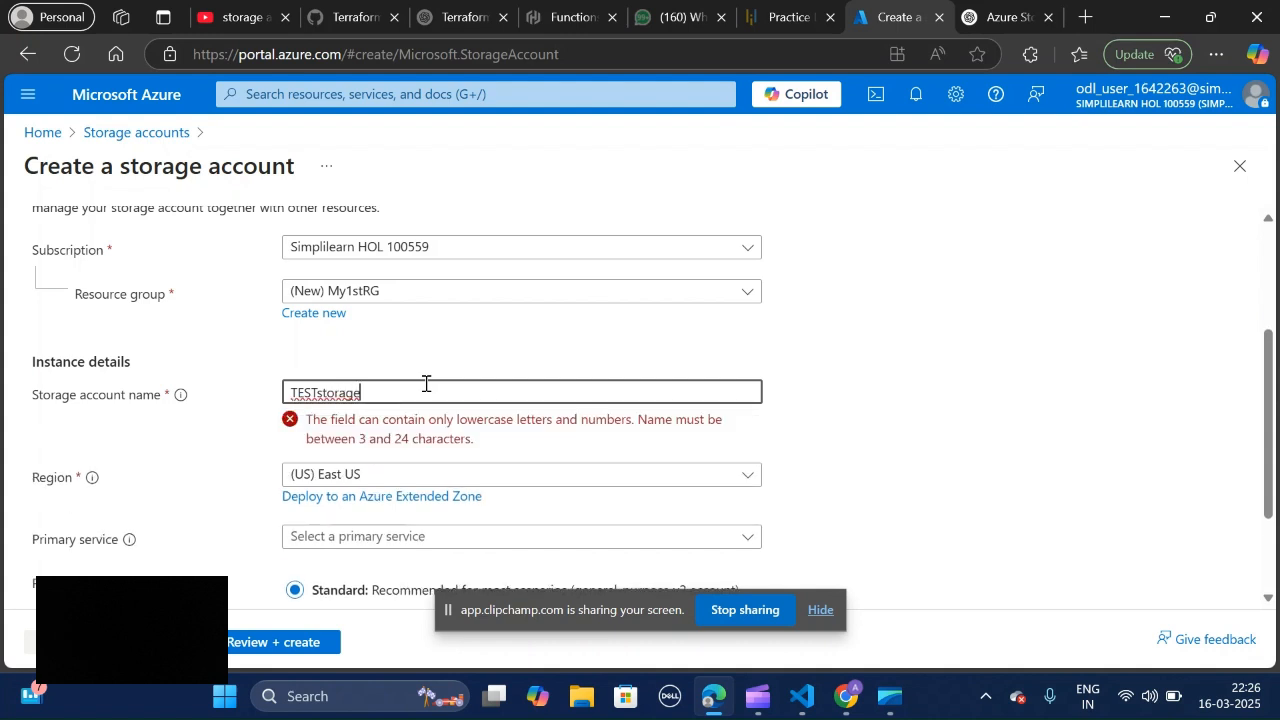
key("BackSpace")
key("BackSpace")
key("BackSpace")
key("BackSpace")
key("BackSpace")
key("BackSpace")
key("BackSpace")
key("BackSpace")
key("BackSpace")
key("BackSpace")
key("BackSpace")
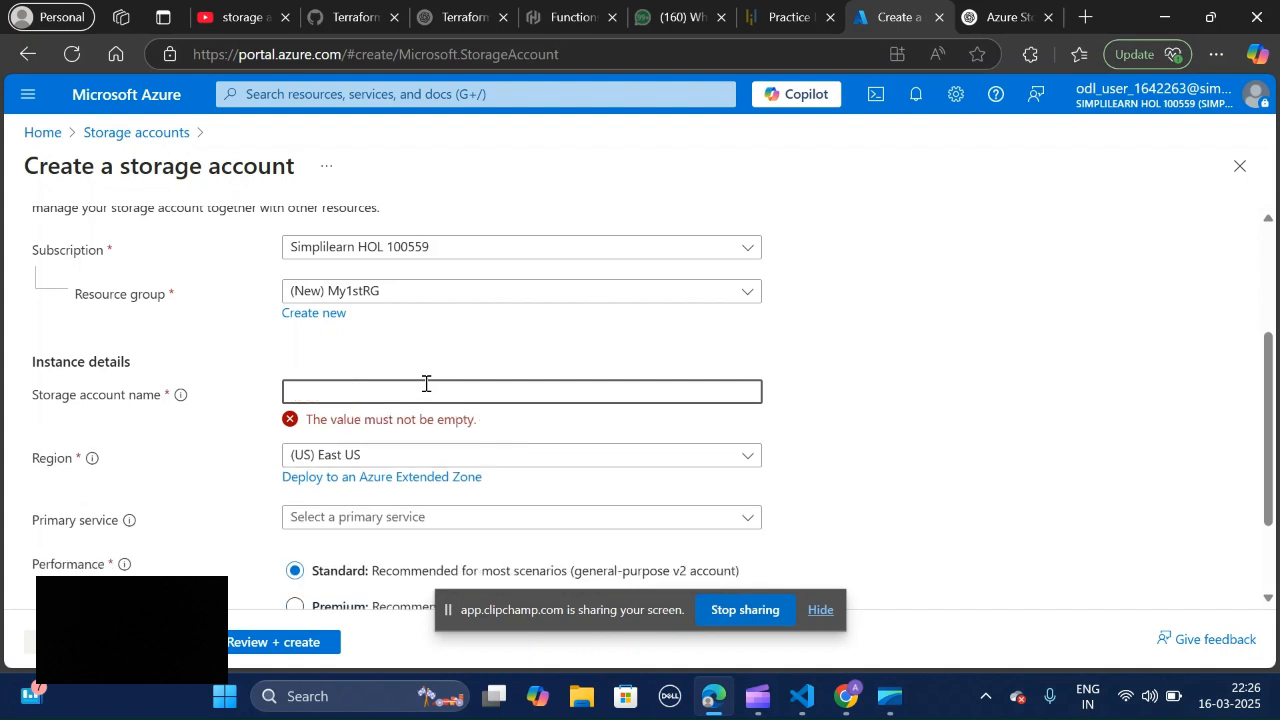
Step: Try Testrg2 as the storage account name, and empty the field again
type("Test")
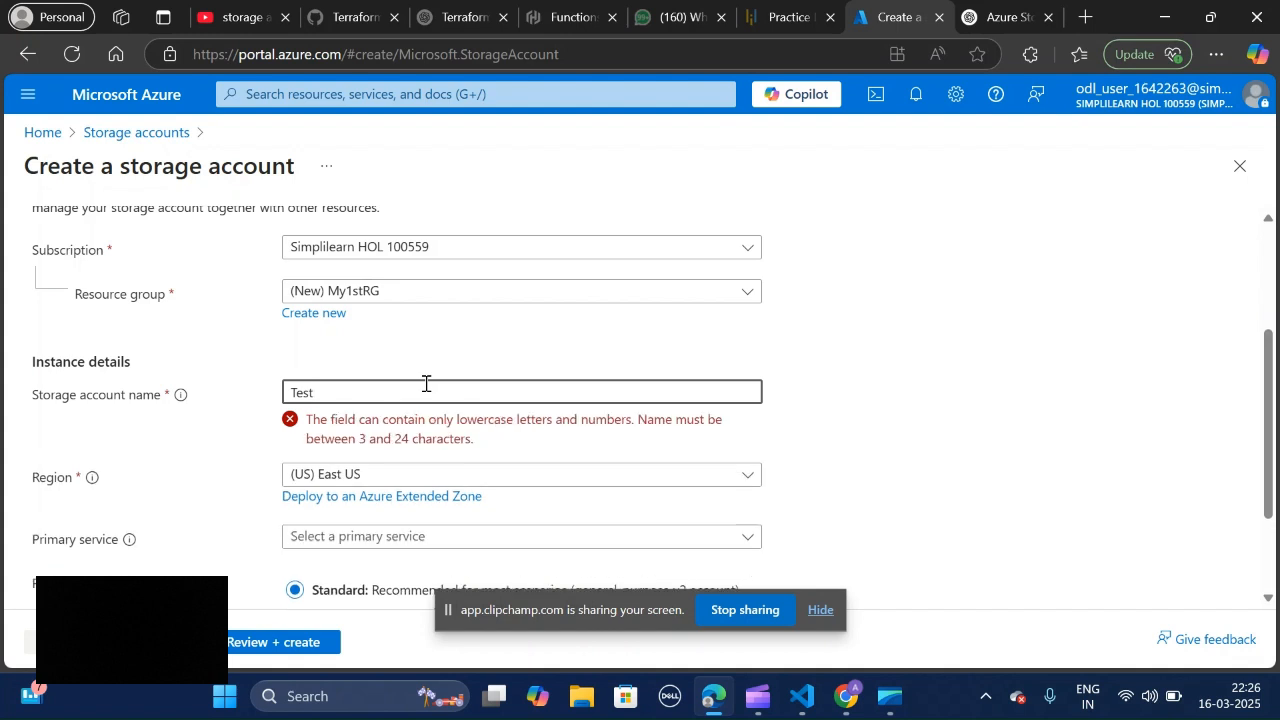
type("rg")
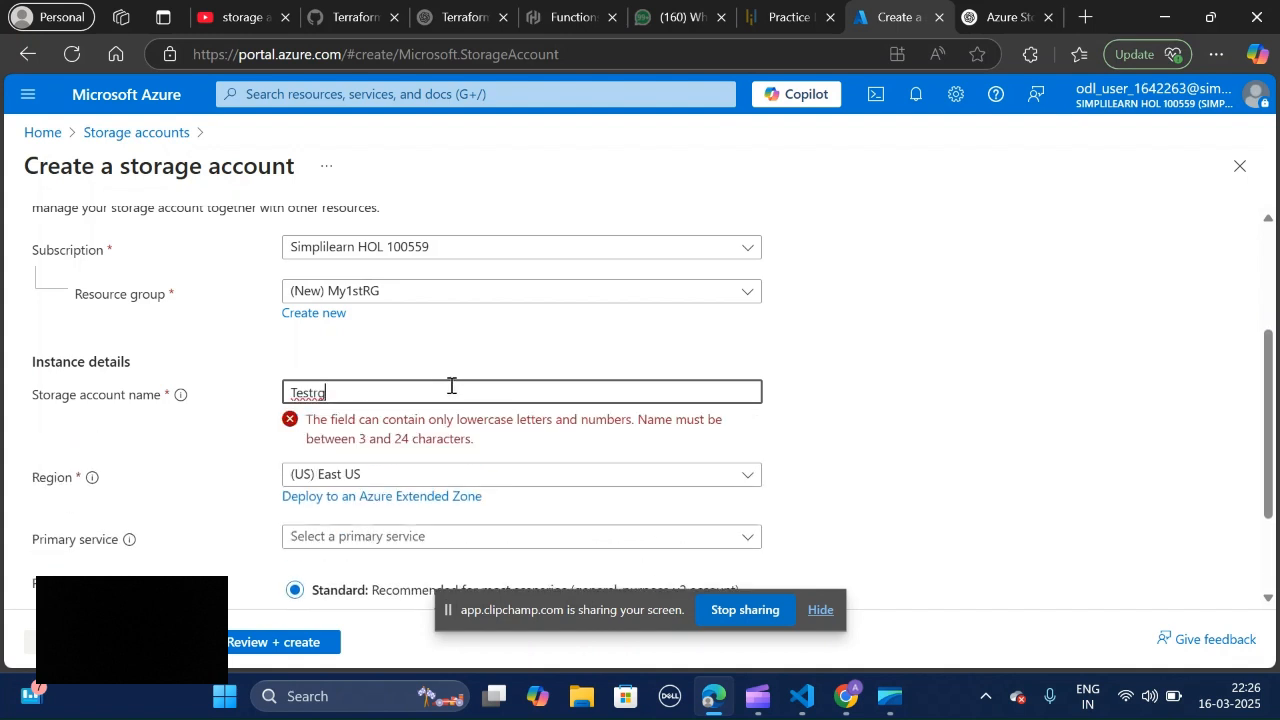
type("2")
key("BackSpace")
key("BackSpace")
key("BackSpace")
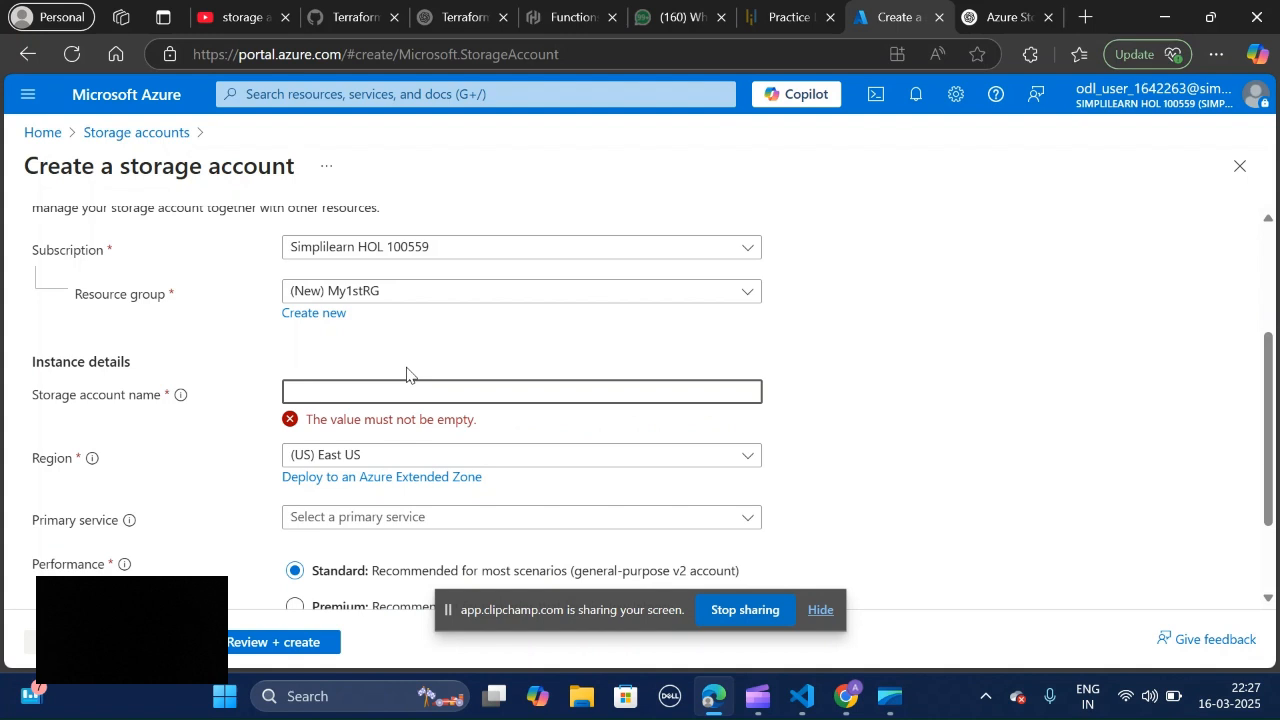
Step: Name the storage account testrgday1
type("test")
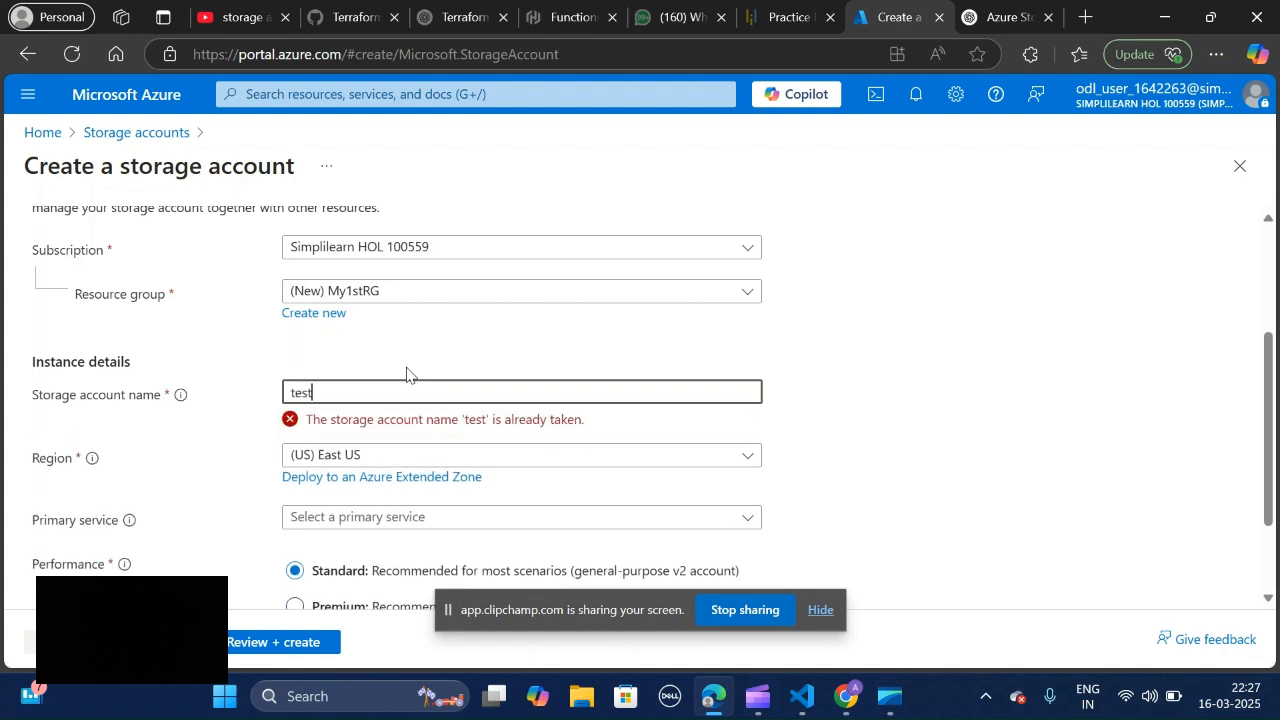
type("r")
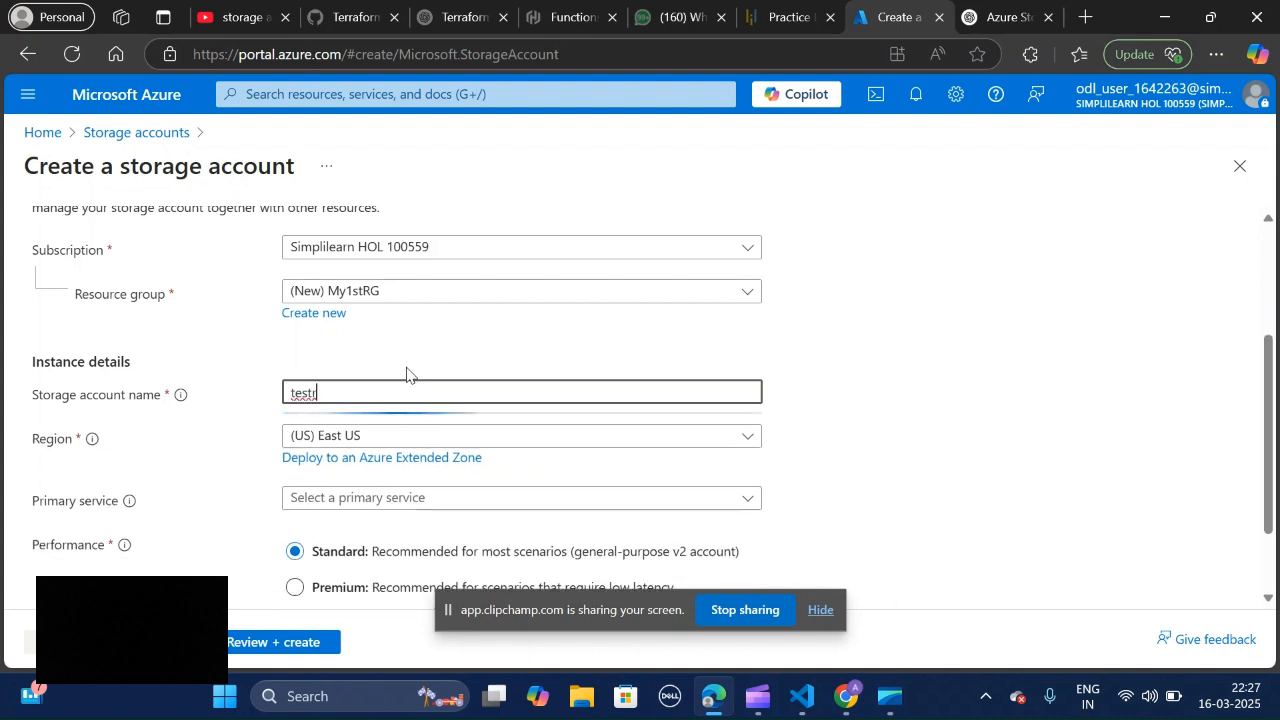
type("g")
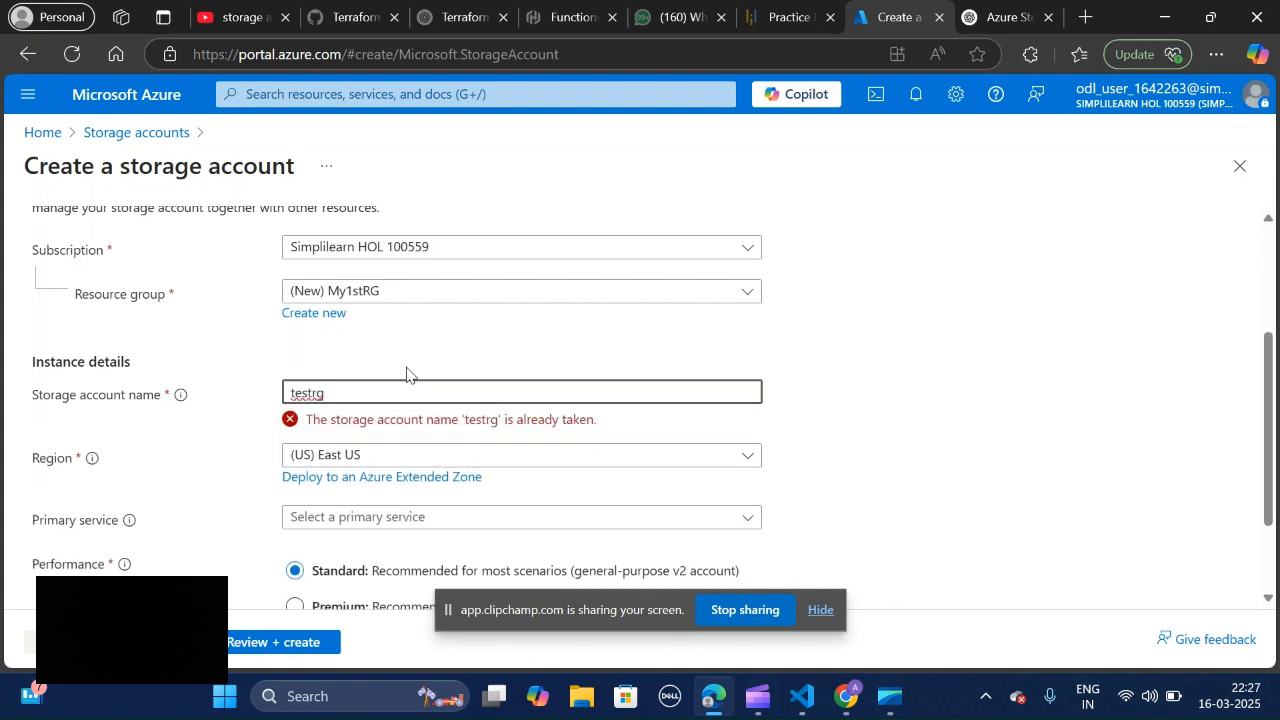
type("day1")
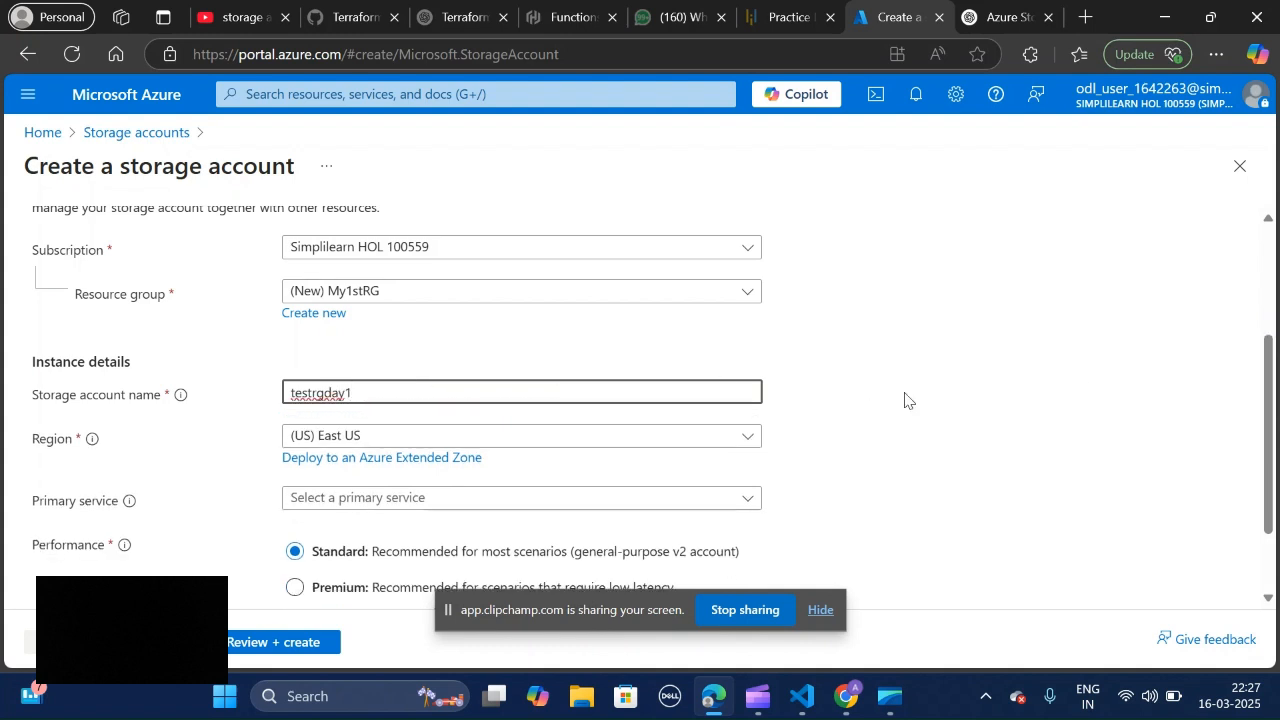
Step: Check the available resource groups and choose the new My1stRG group for the storage account
mouse_move(1269, 394)
left_mouse_down()
mouse_move(1272, 413)
mouse_move(1277, 334)
mouse_move(1278, 371)
left_mouse_up()
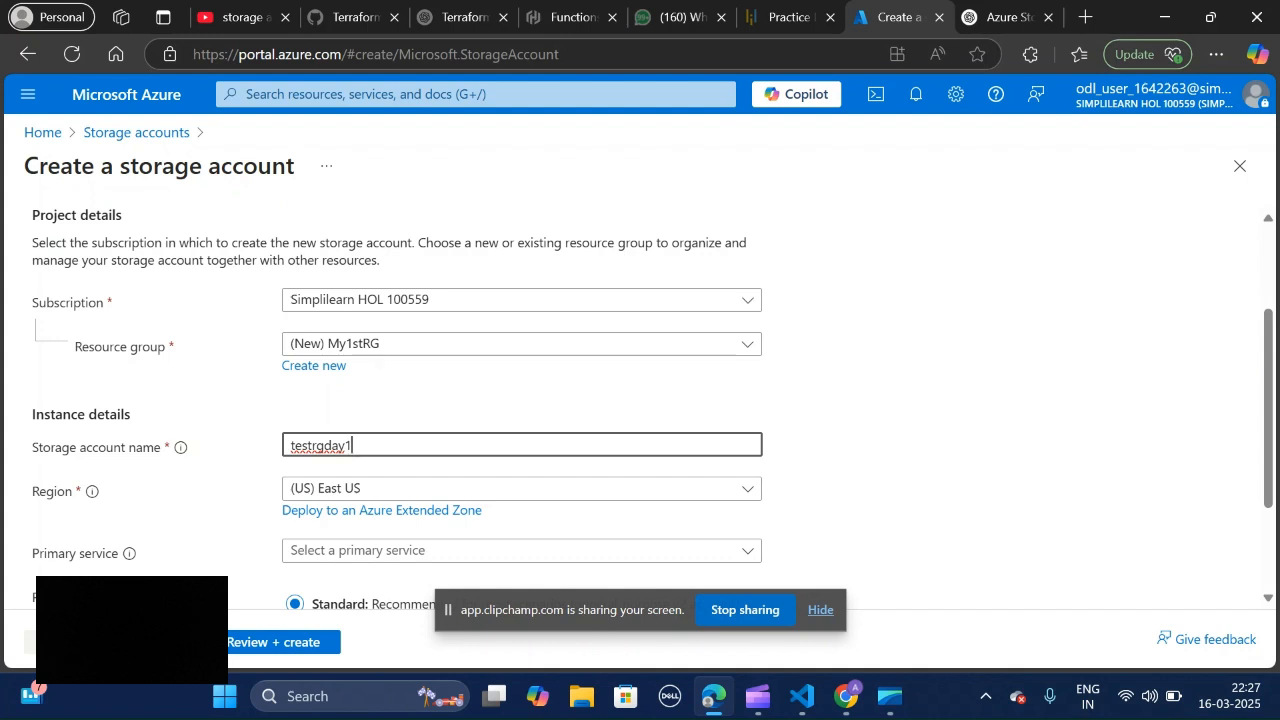
left_click(618, 349)
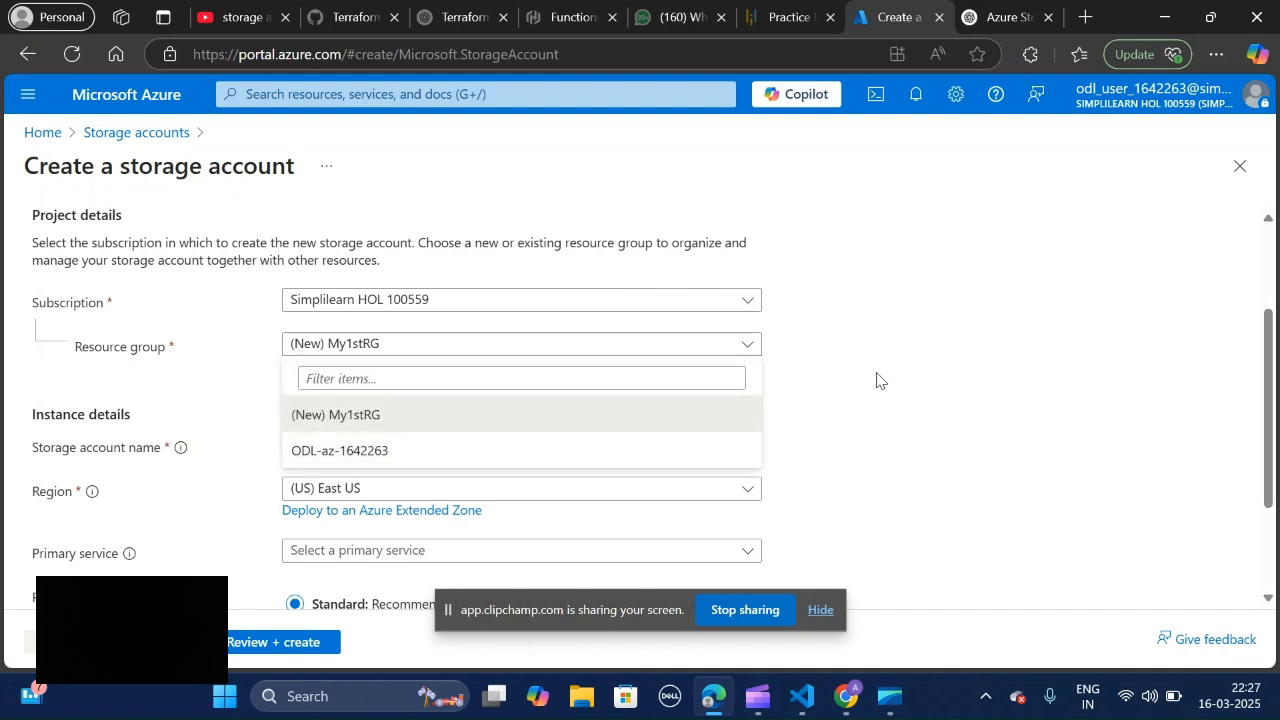
left_click(500, 426)
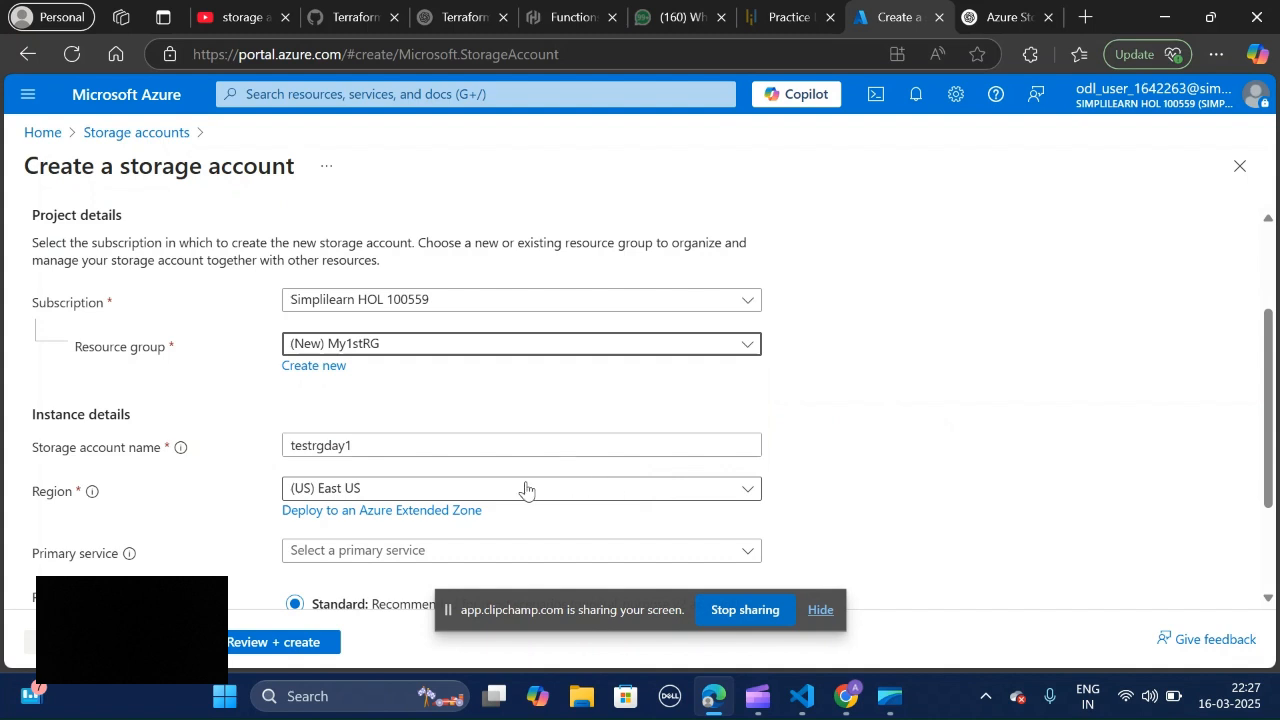
Step: Choose (US) East US as the region and Azure Files as the primary service for the storage account
left_click(585, 492)
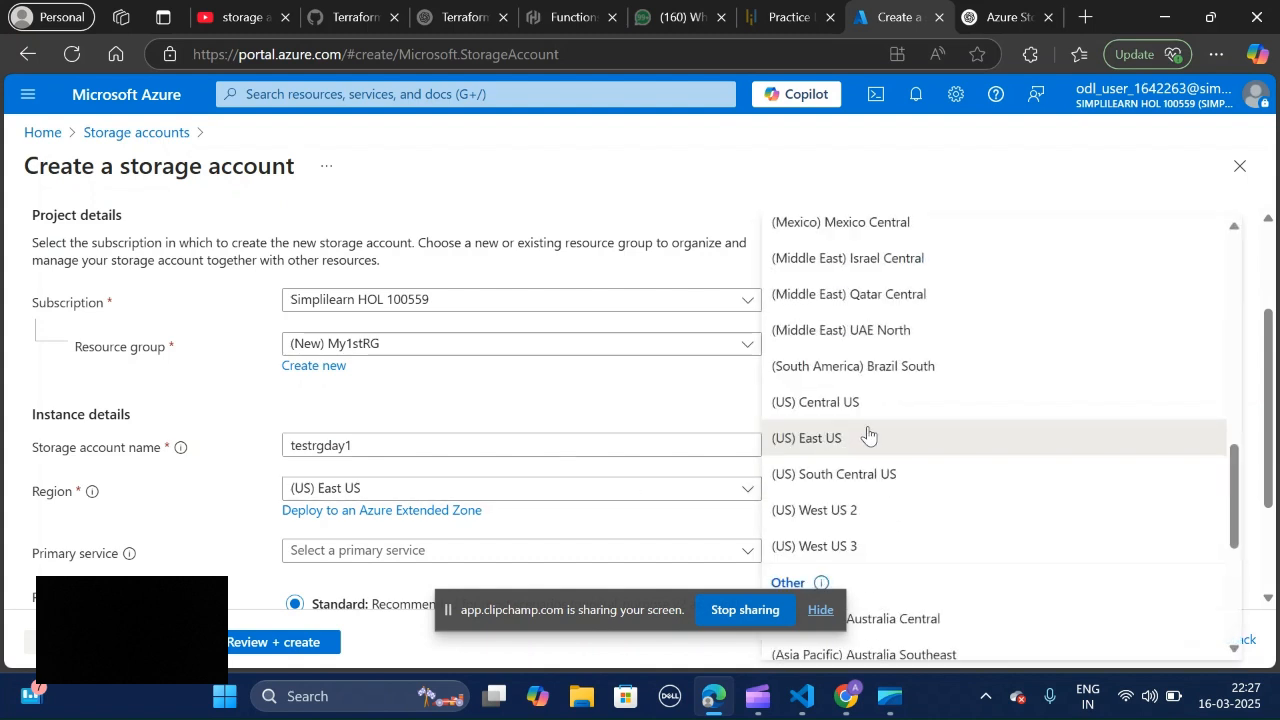
left_click(869, 437)
scroll(920, 415, "down", 3)
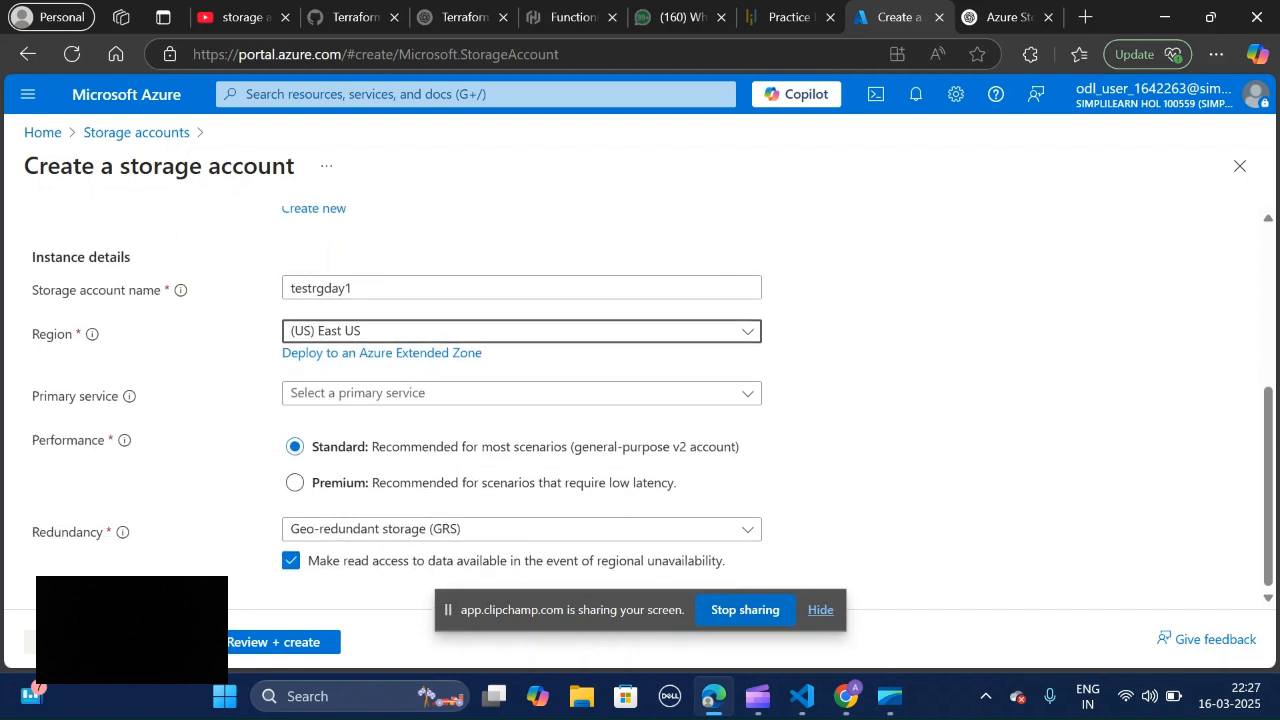
left_click(630, 394)
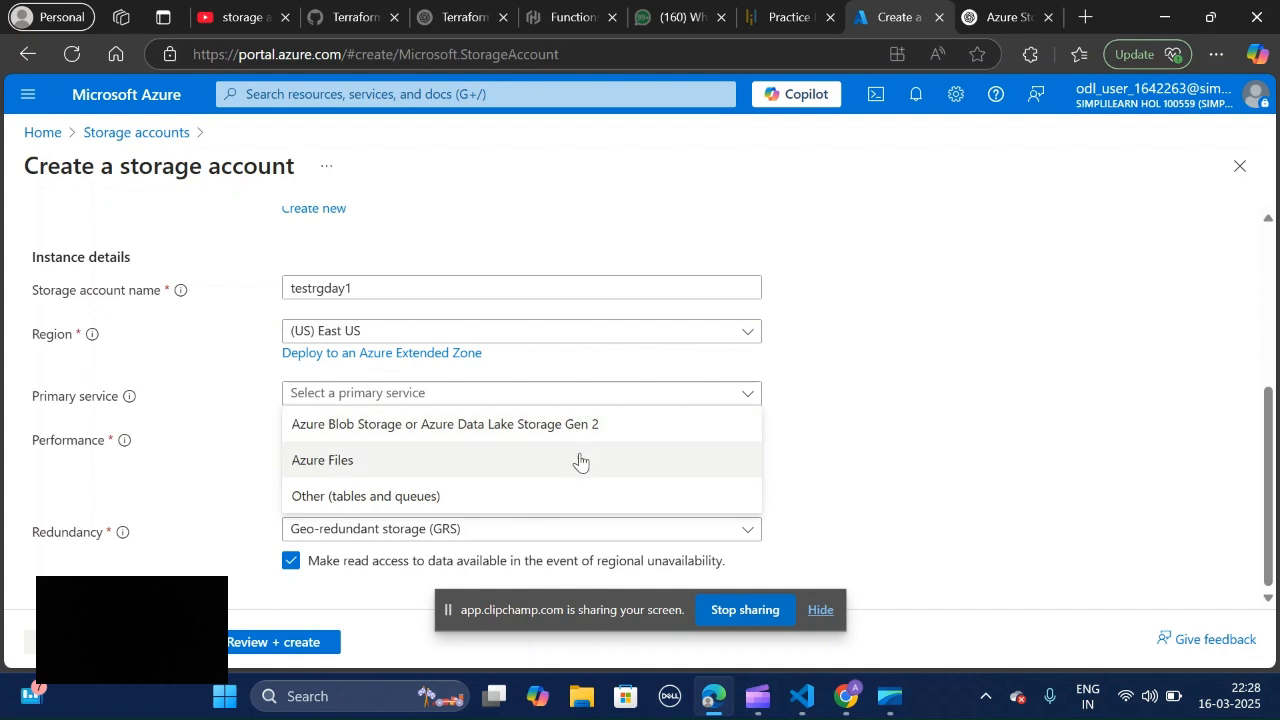
left_click(579, 462)
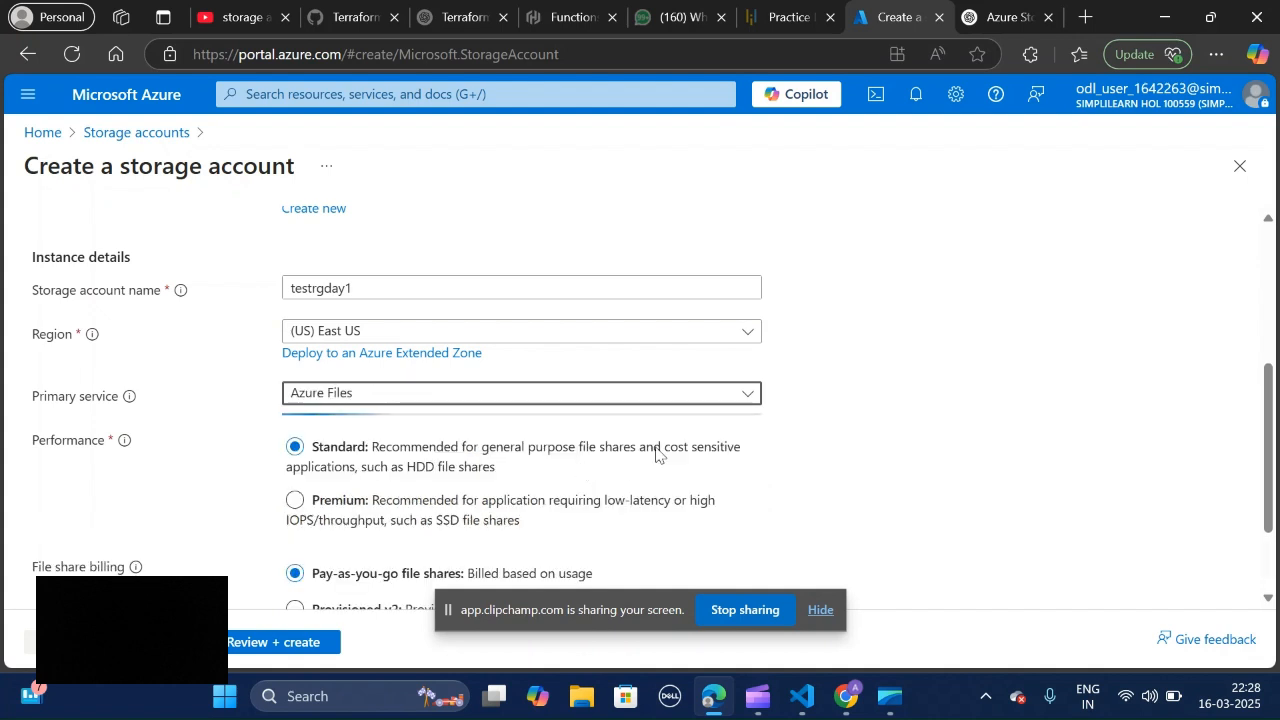
Step: Change the storage account's primary service to Other (tables and queues)
left_click(589, 396)
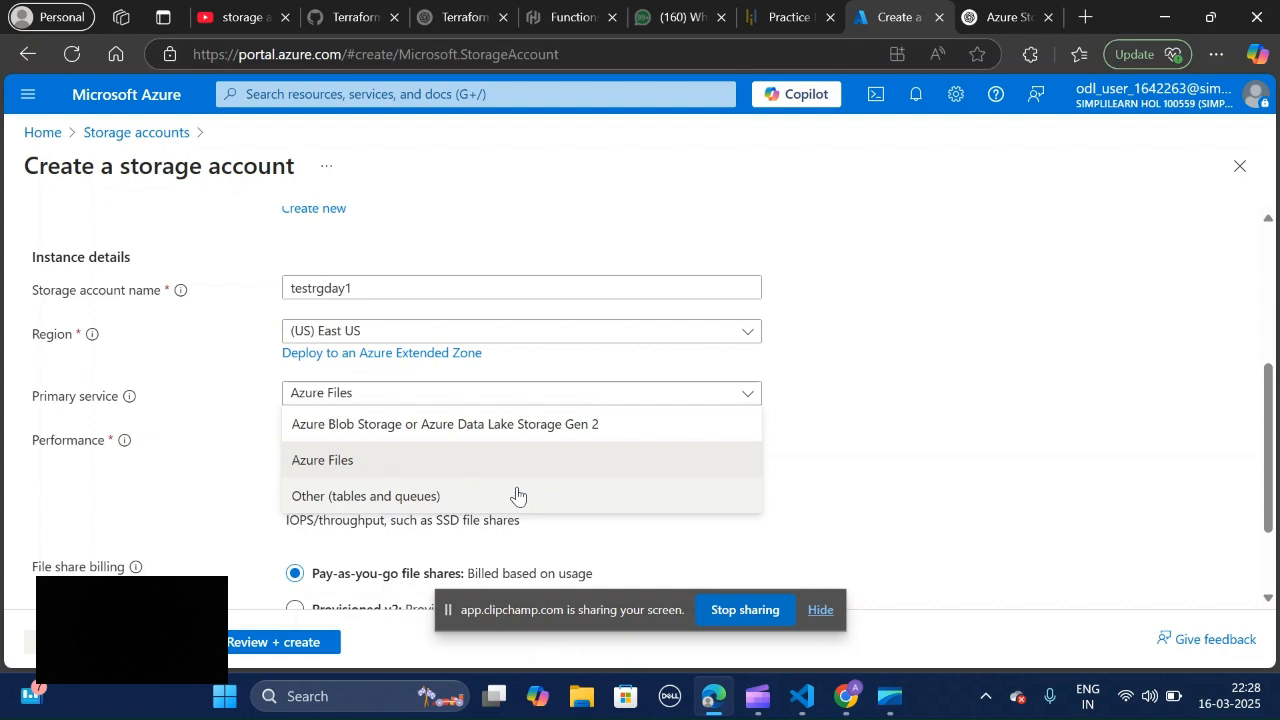
left_click(920, 436)
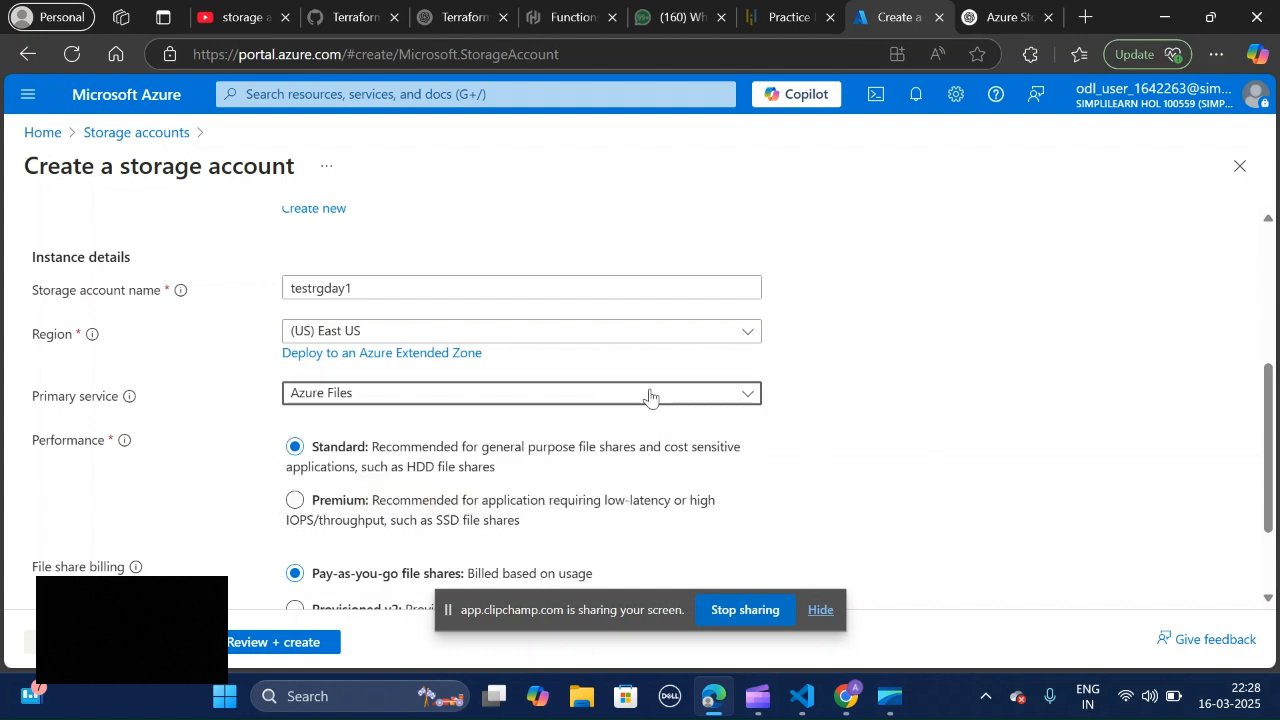
left_click(649, 395)
left_click(608, 495)
left_click(968, 406)
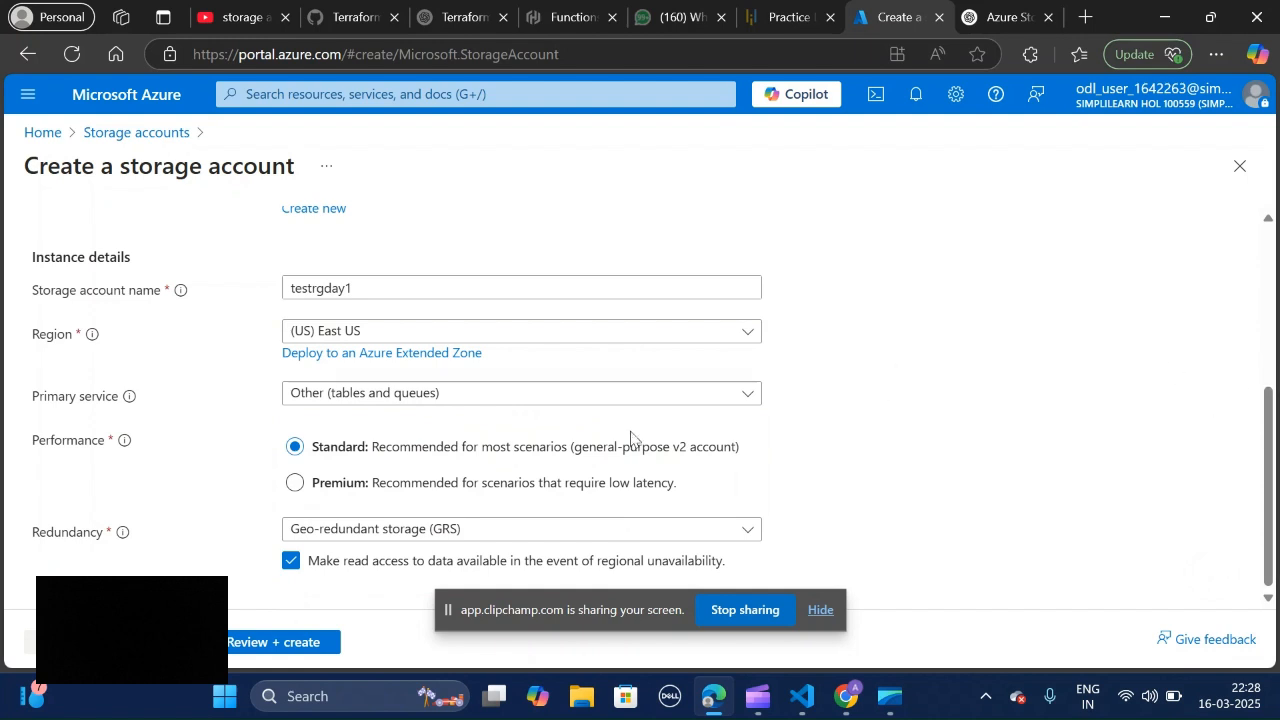
Step: Review the redundancy options and set the redundancy to Locally-redundant storage (LRS)
left_click(530, 537)
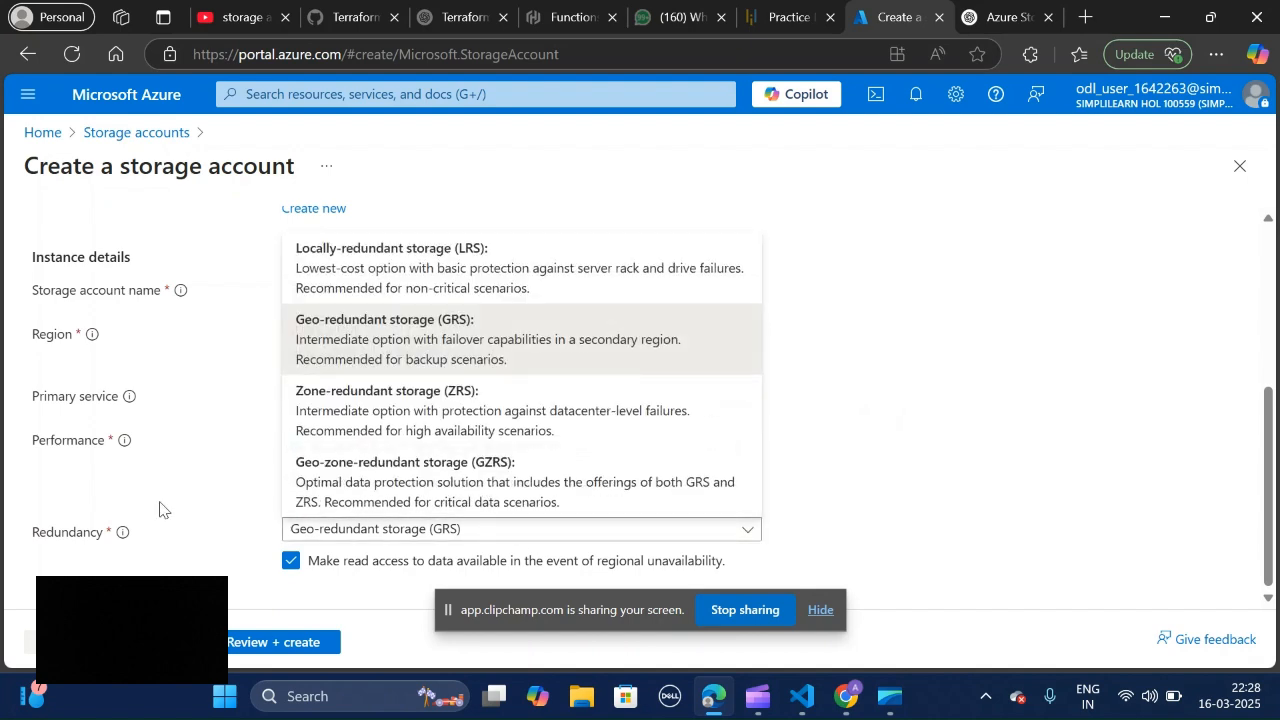
left_click(466, 514)
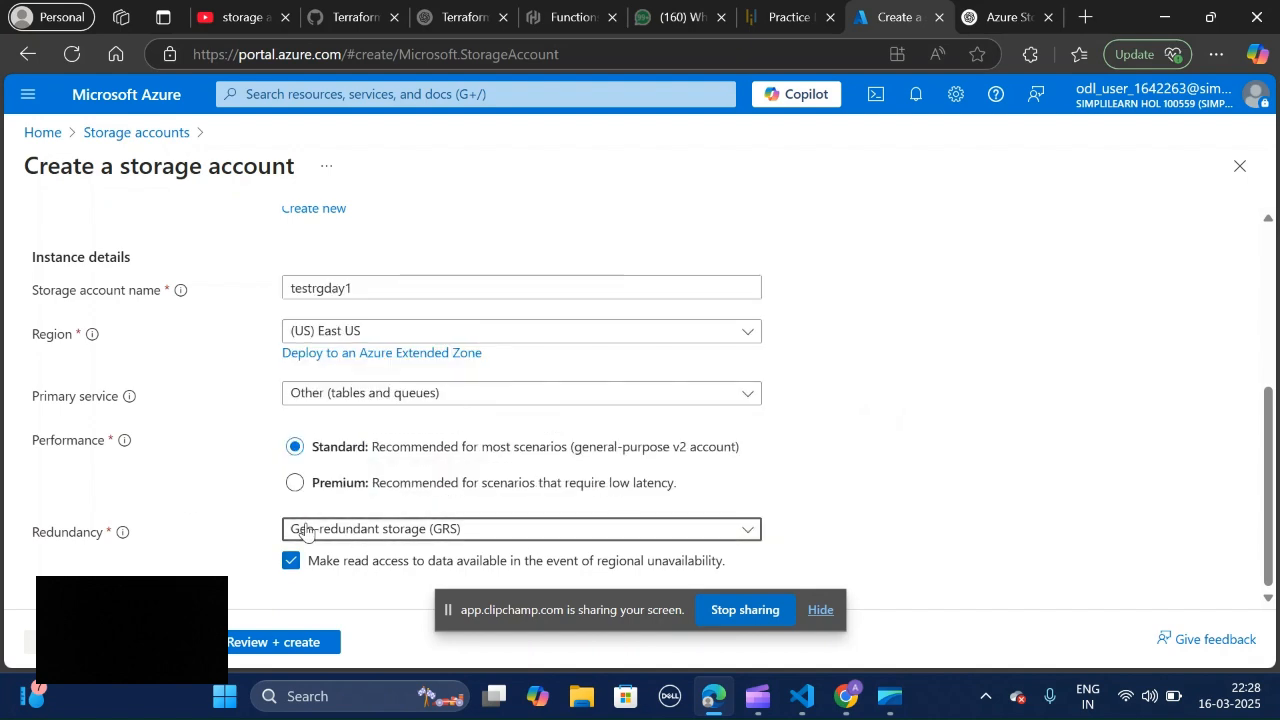
left_click(446, 532)
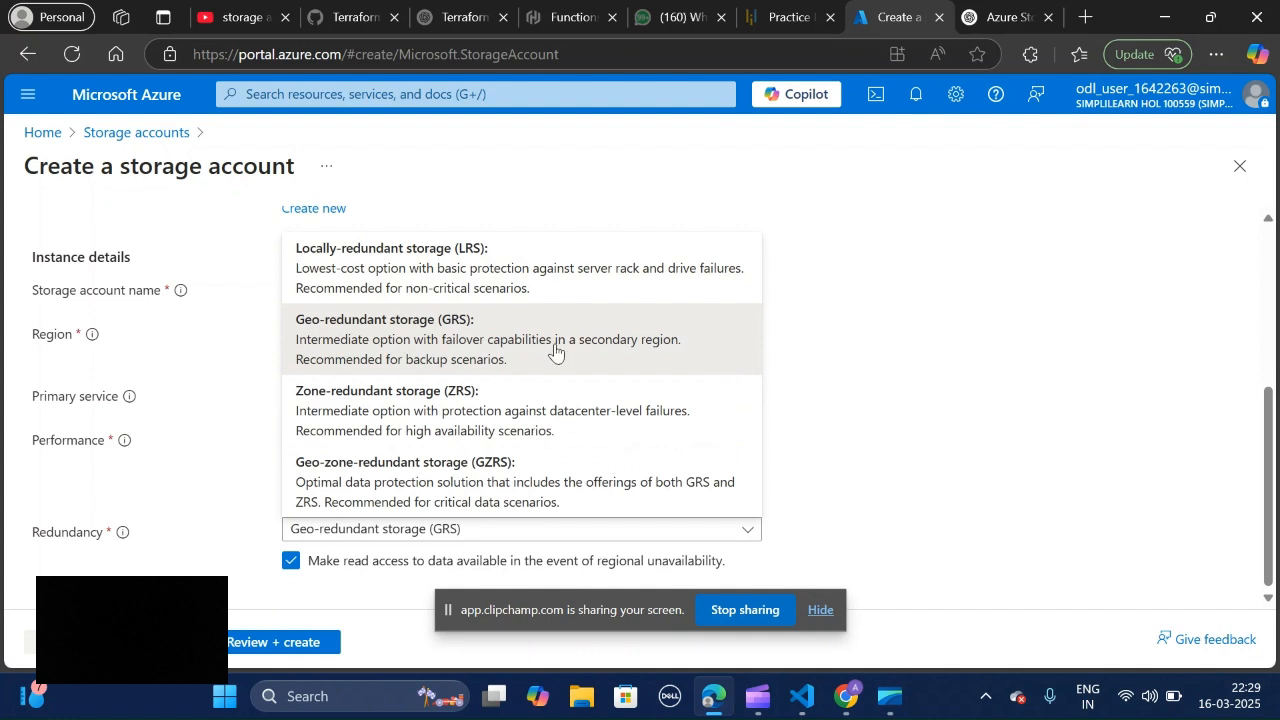
left_click(487, 254)
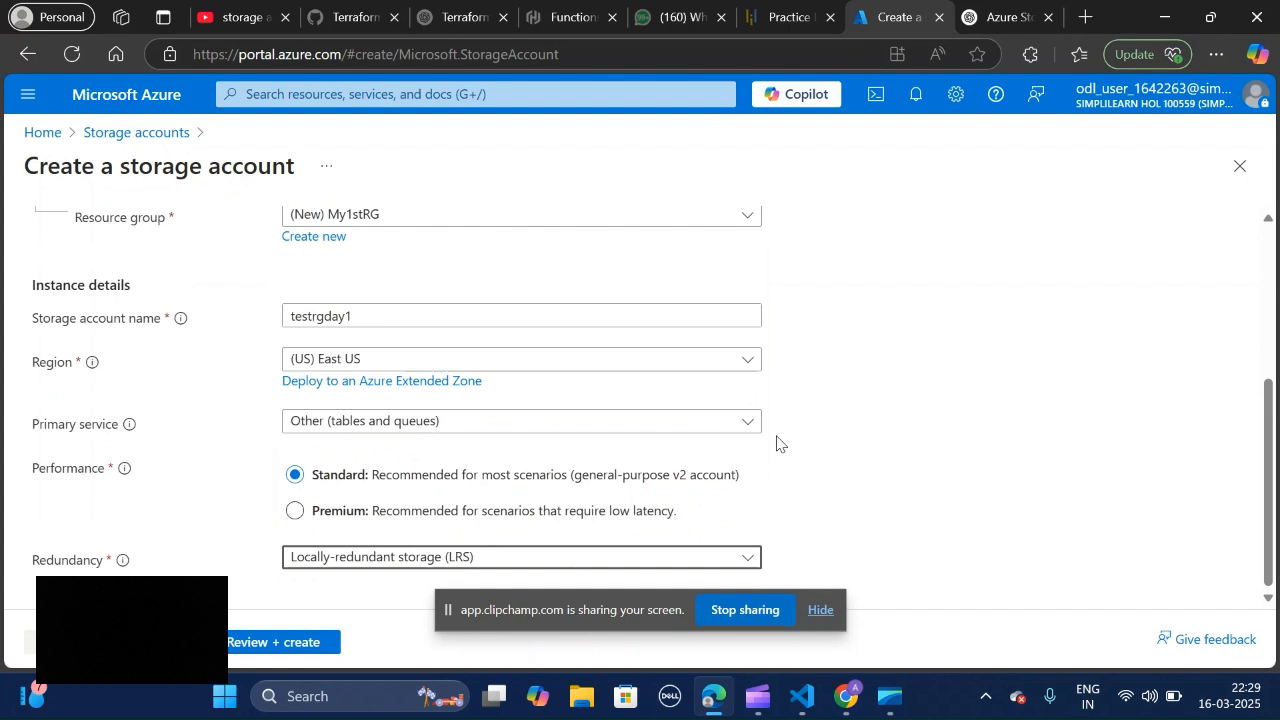
Step: Go to the Advanced settings of the storage account and examine the security options
left_click(157, 642)
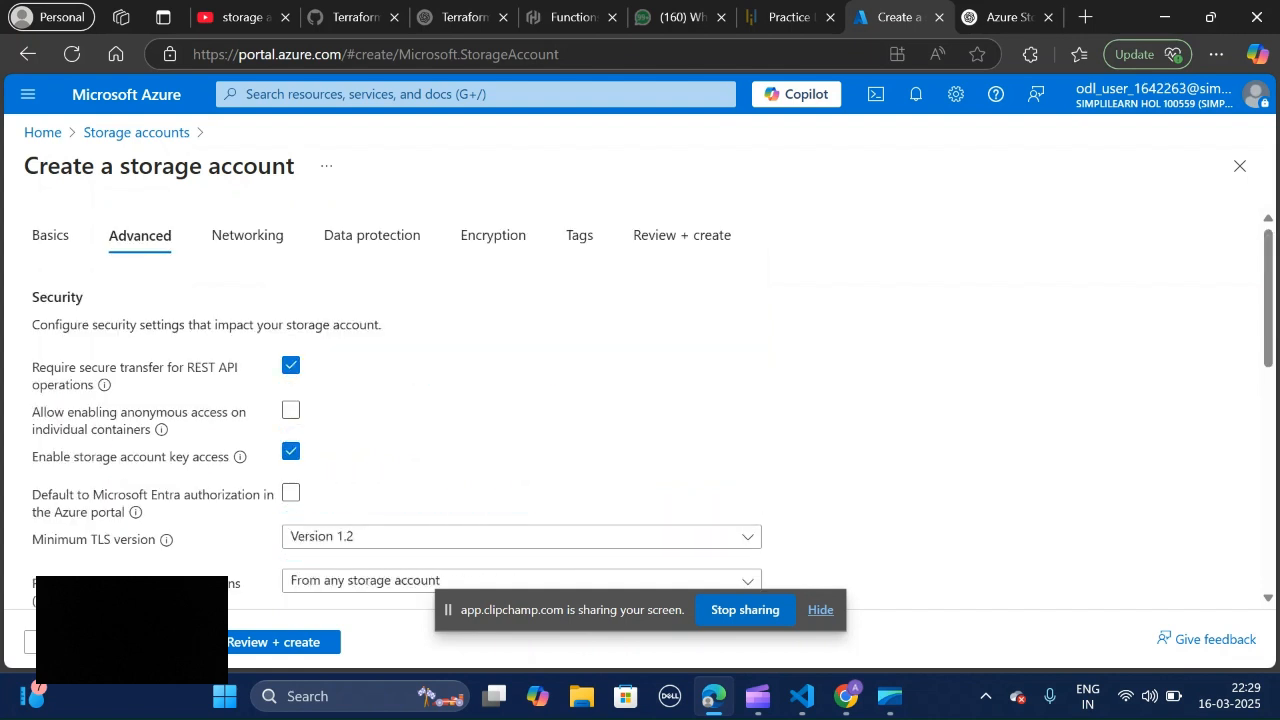
scroll(650, 410, "down", 1)
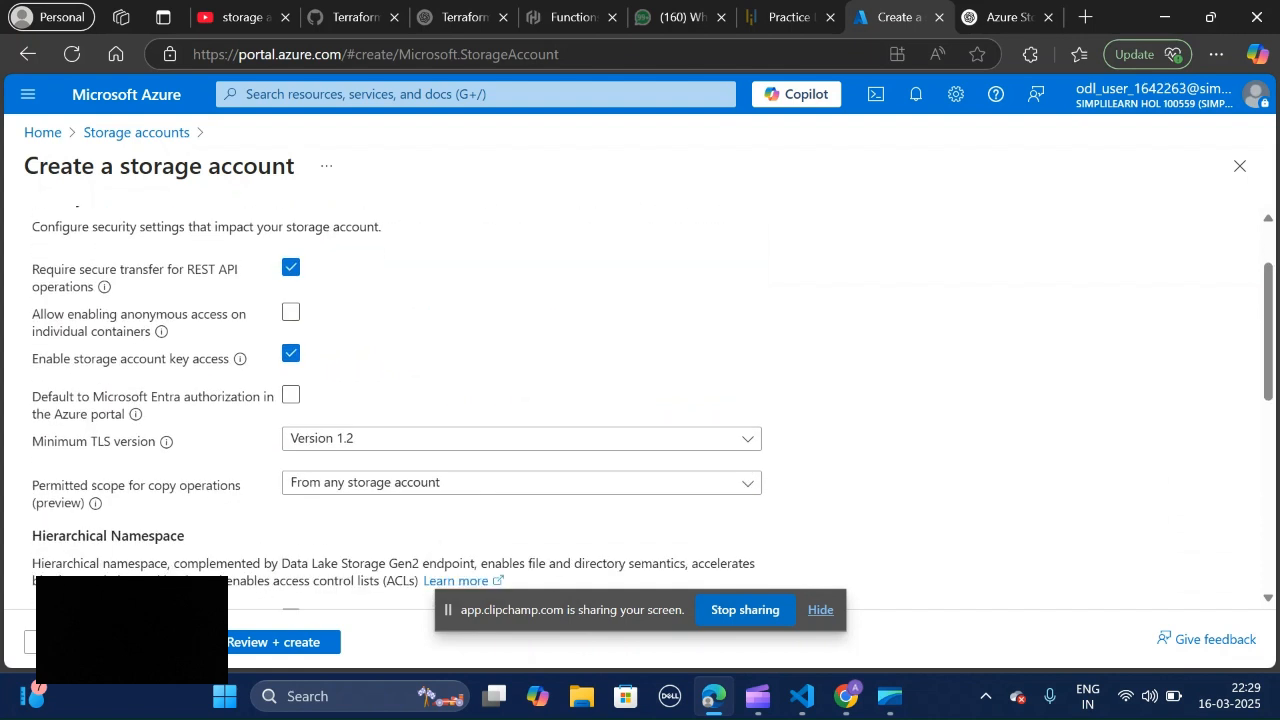
scroll(650, 410, "up", 1)
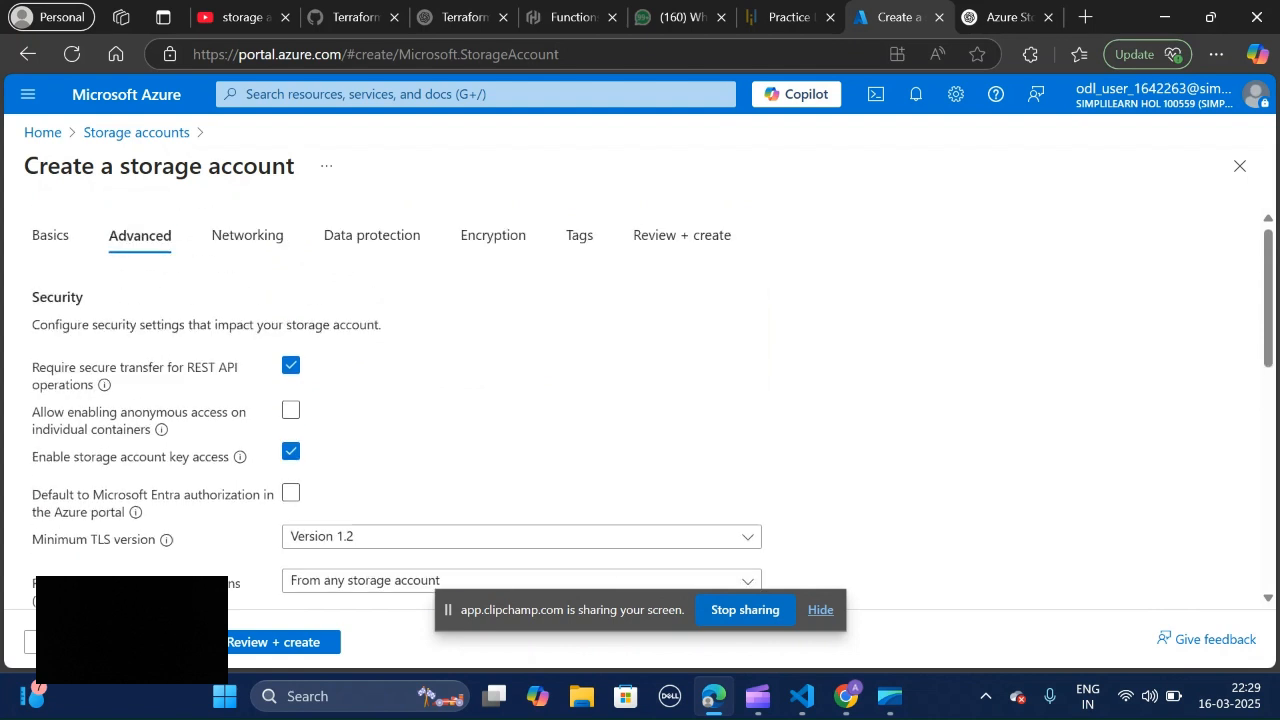
scroll(650, 410, "down", 1)
scroll(650, 410, "up", 1)
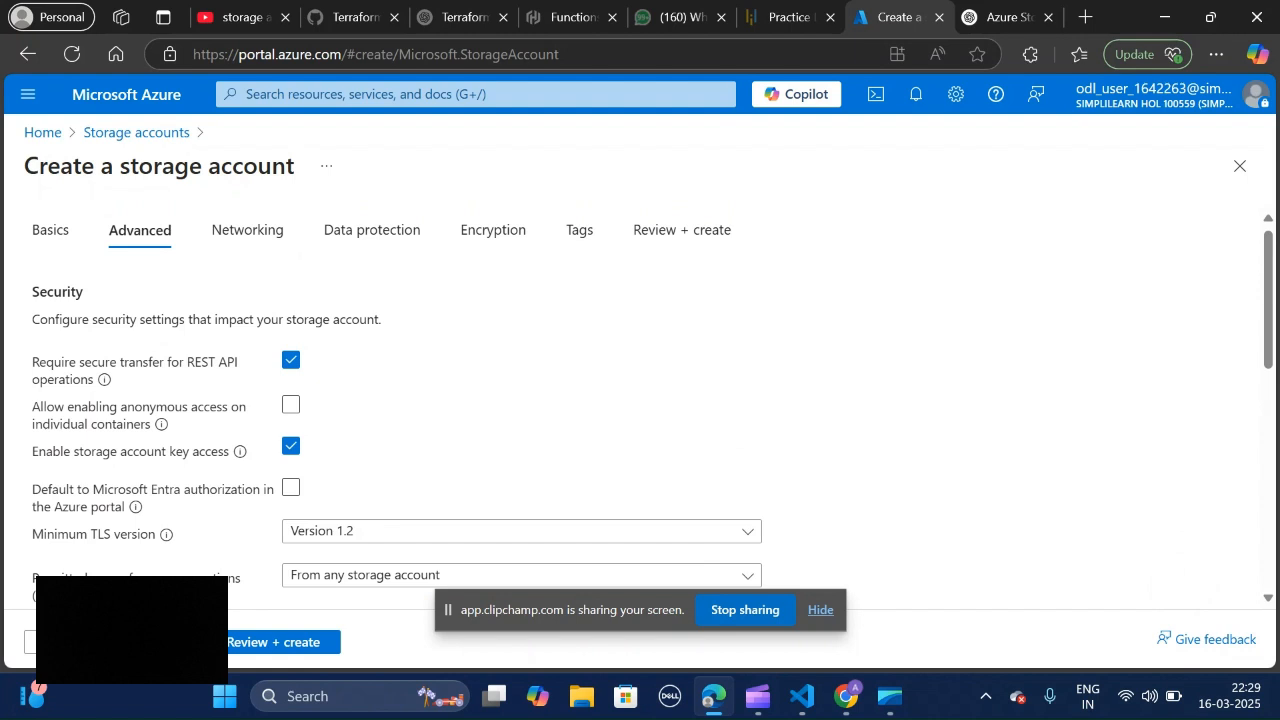
scroll(268, 328, "down", 3)
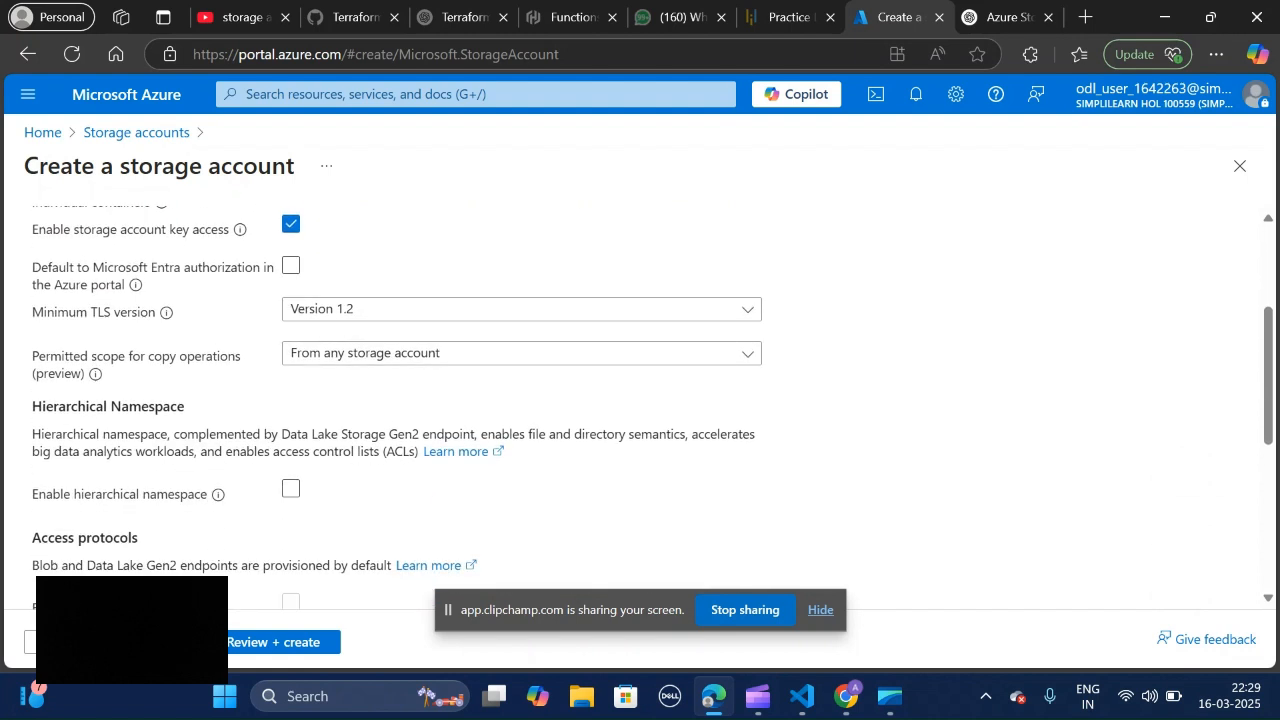
Step: Check which minimum TLS versions are available without changing the selection
double_click(77, 318)
left_click_drag(77, 318, 135, 328)
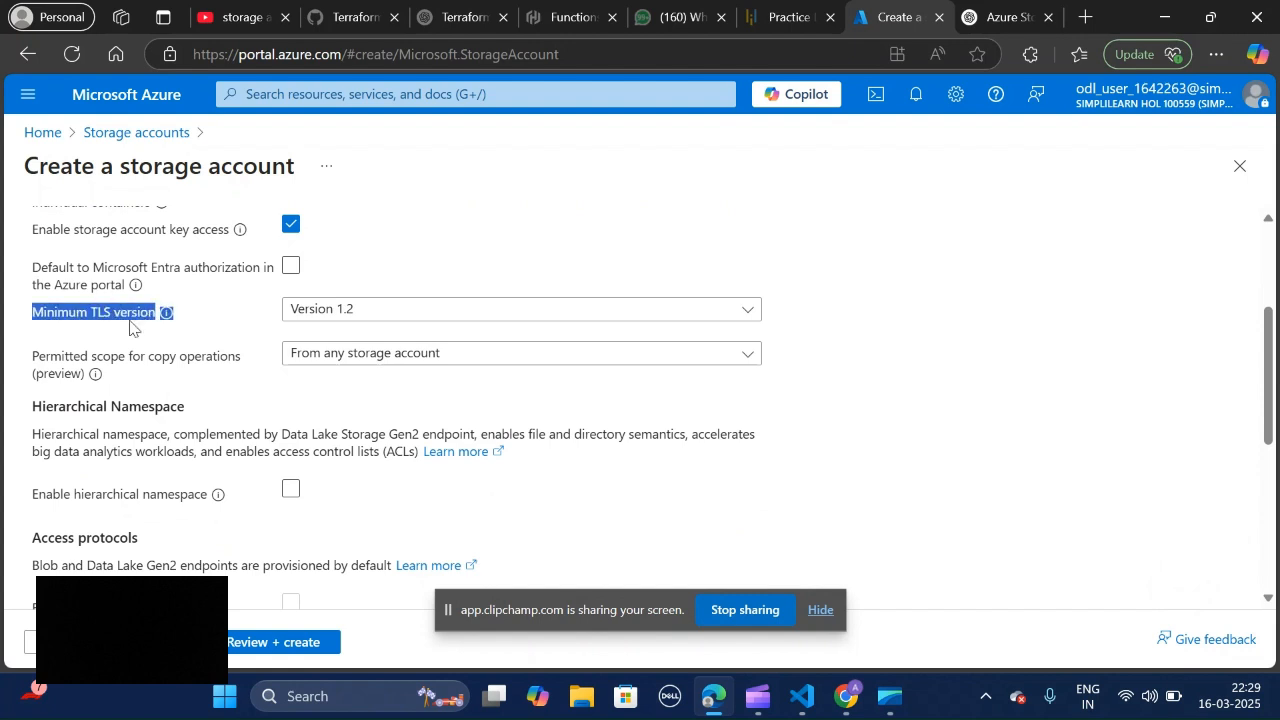
left_click(391, 317)
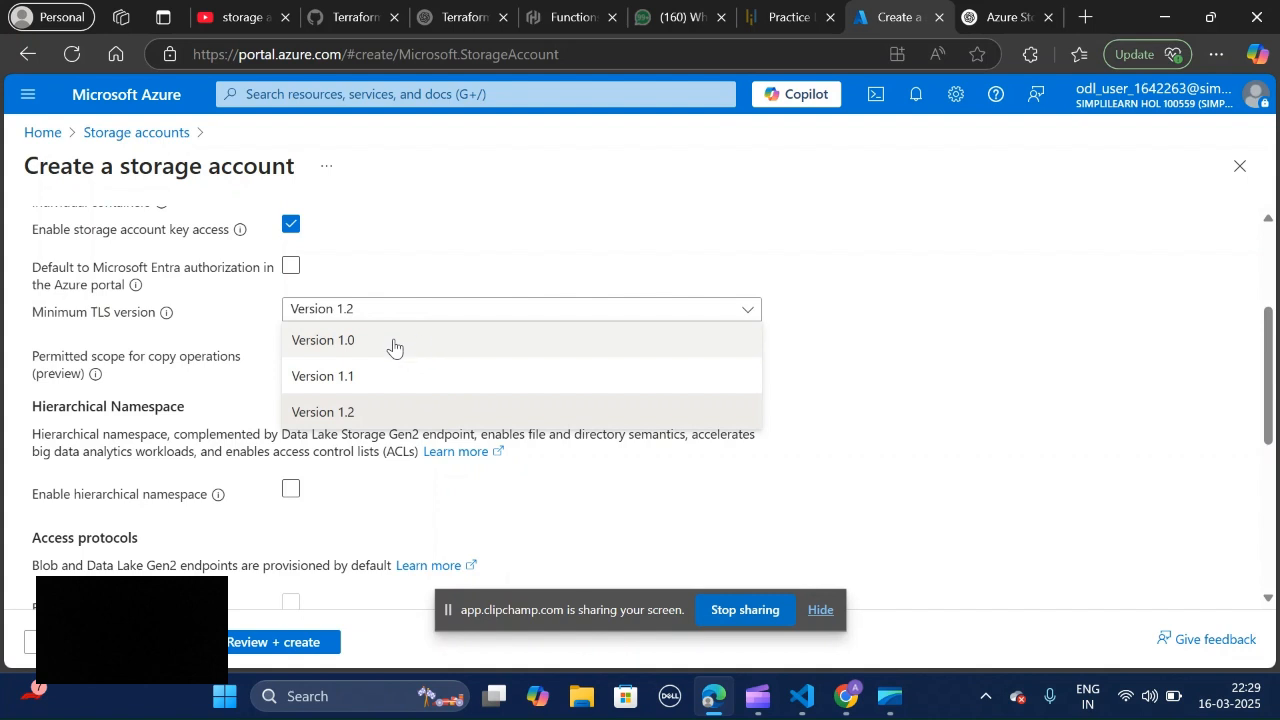
left_click(1130, 458)
Step: Examine the remaining advanced settings, including the hierarchical namespace, access protocols and blob access tier
scroll(1130, 458, "up", 3)
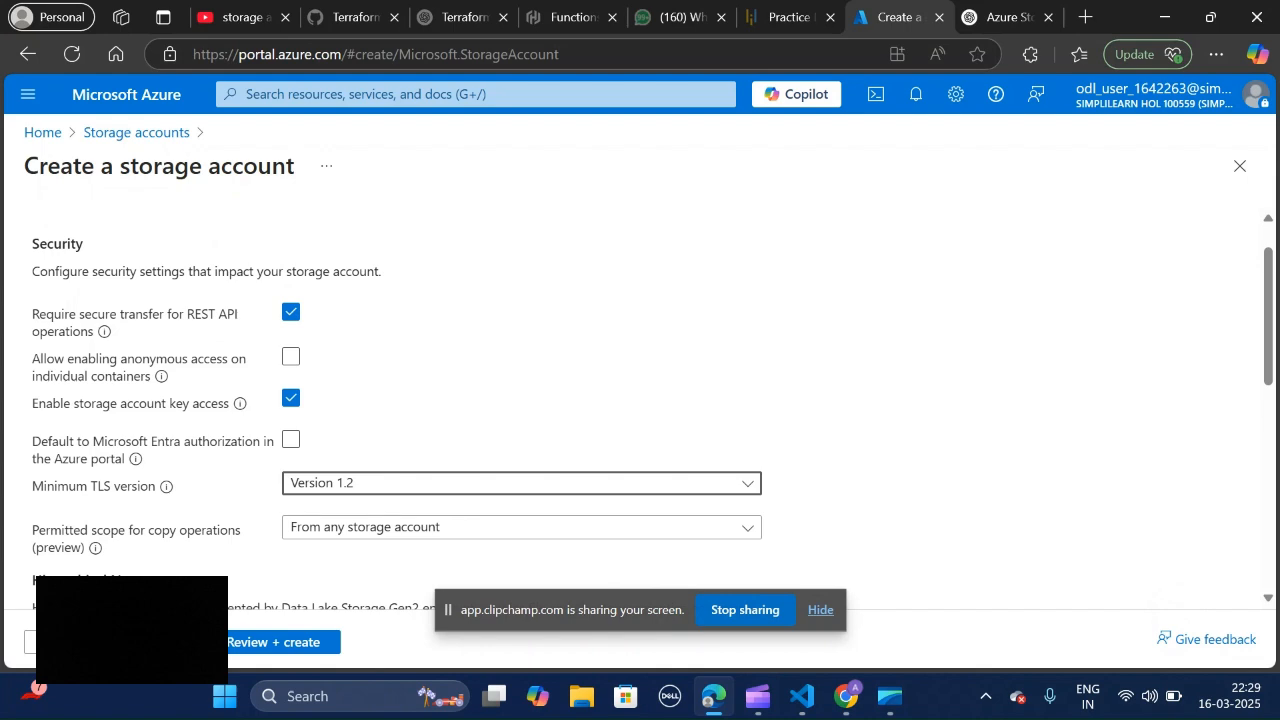
scroll(640, 410, "down", 5)
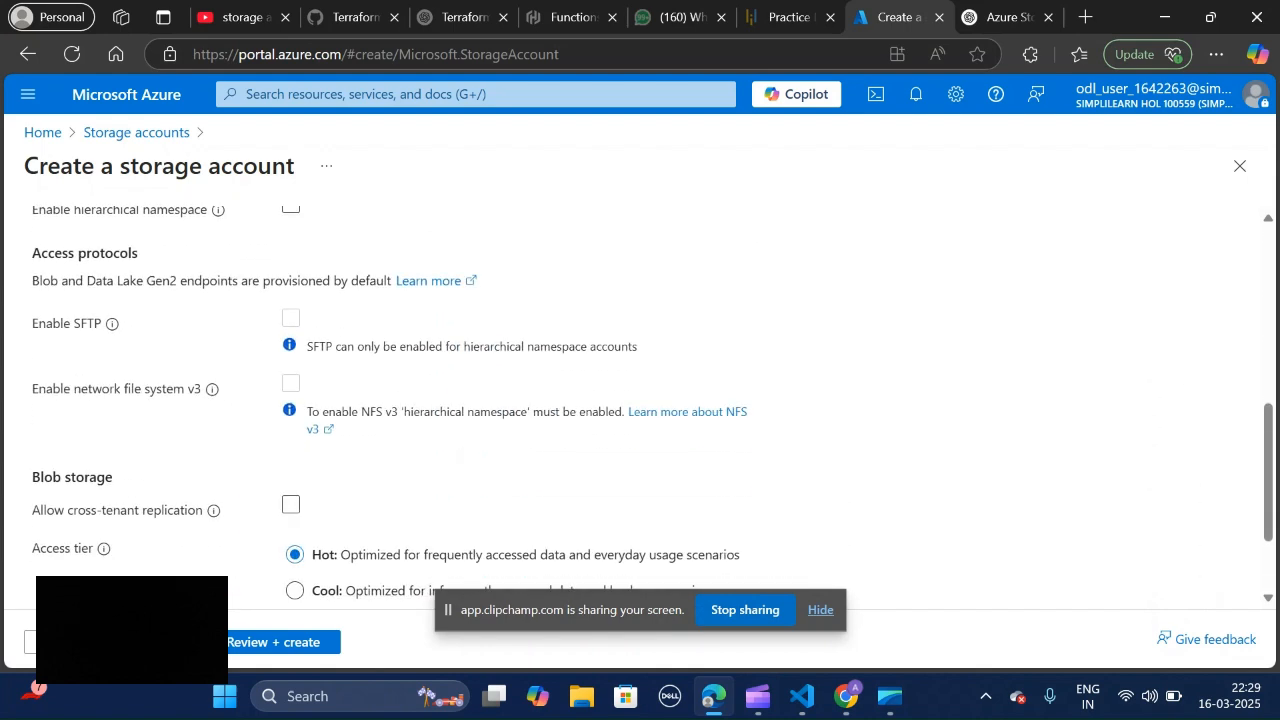
scroll(640, 410, "up", 3)
scroll(640, 410, "down", 4)
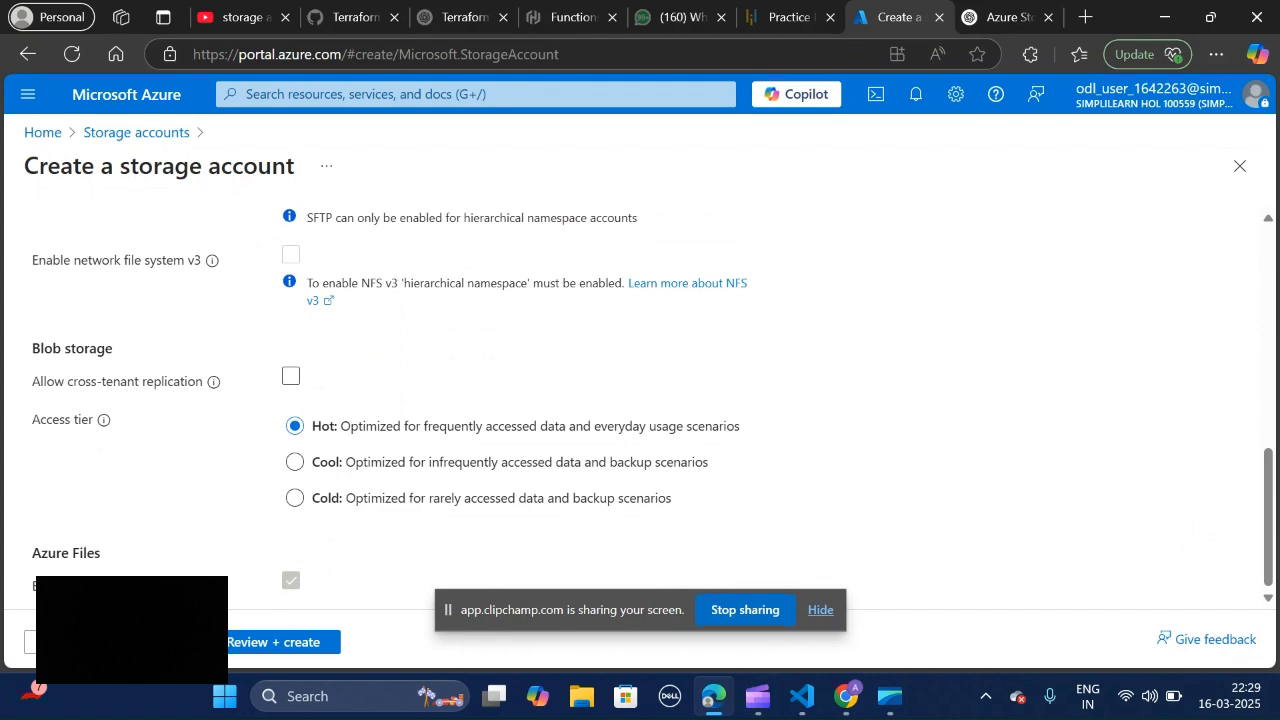
scroll(640, 410, "up", 6)
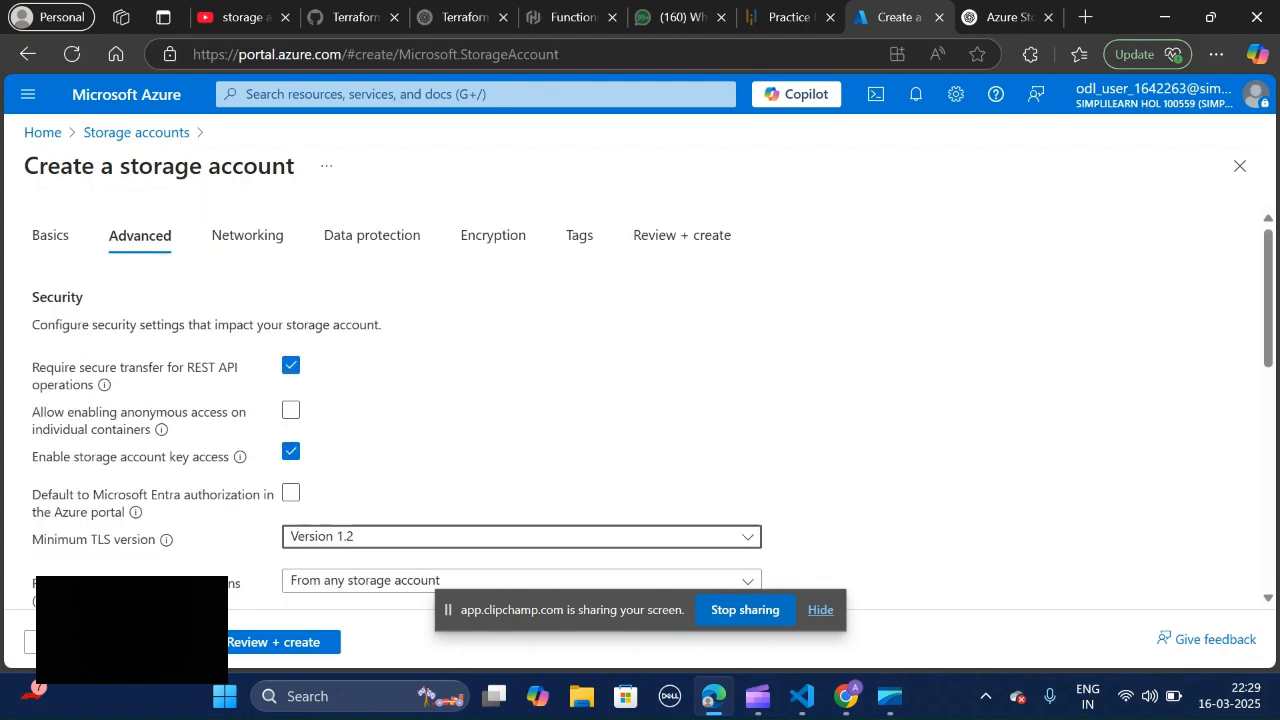
Step: Go to the Networking settings and examine the network access and private endpoint options
left_click(249, 234)
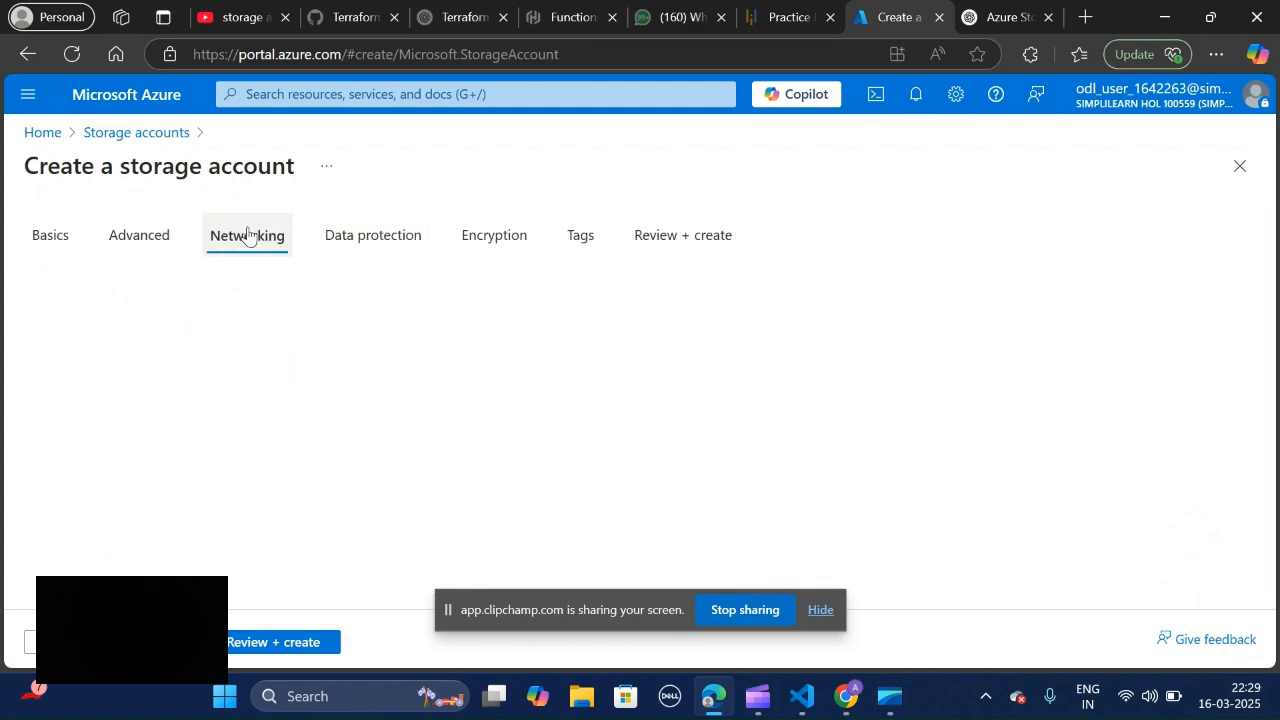
scroll(815, 357, "down", 1)
scroll(653, 412, "up", 1)
scroll(653, 412, "down", 5)
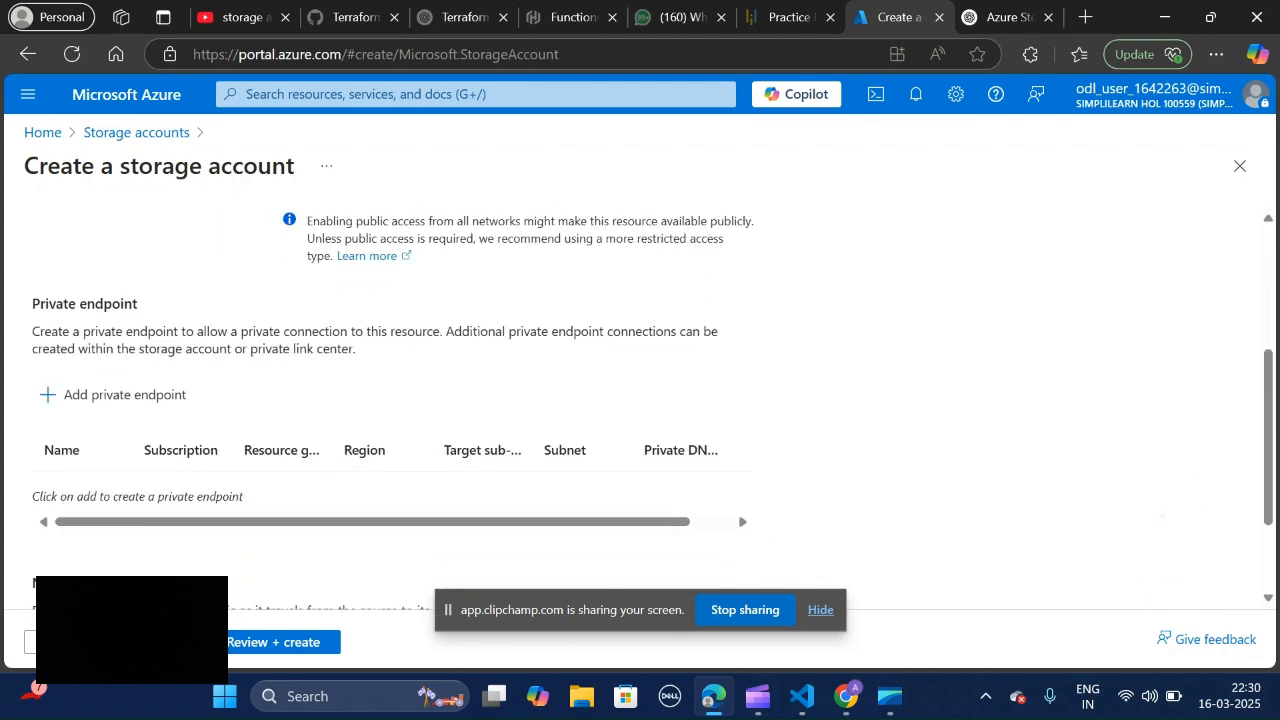
scroll(653, 412, "up", 6)
scroll(653, 412, "down", 3)
scroll(653, 412, "up", 2)
scroll(653, 412, "up", 1)
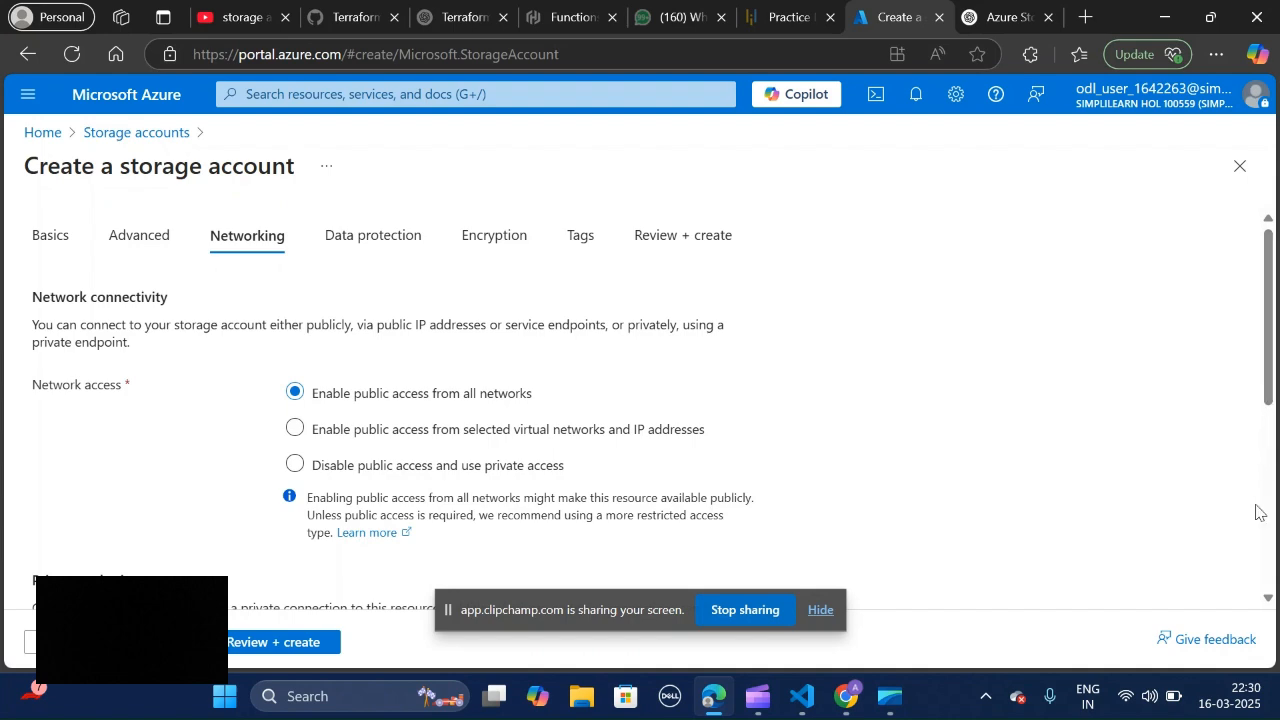
Step: Review the networking settings again from the network access choices through to the routing preference
right_click(1241, 436)
left_click(1268, 430)
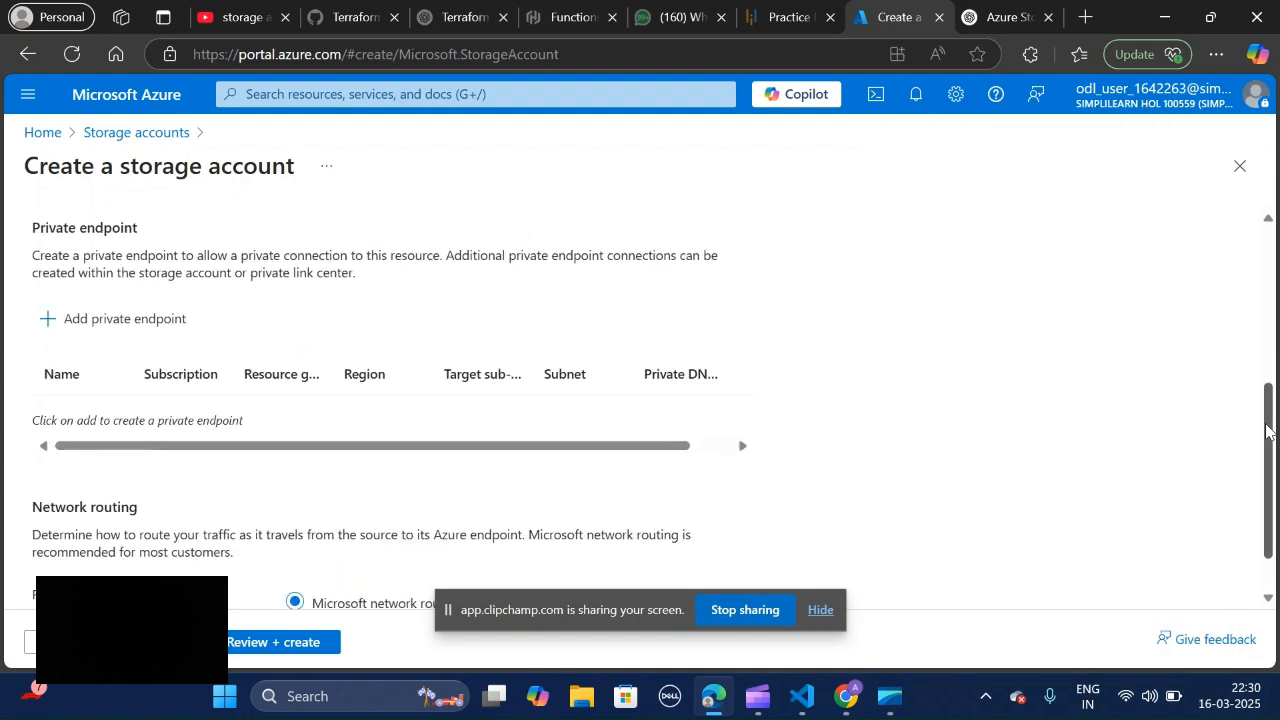
scroll(1268, 430, "up", 4)
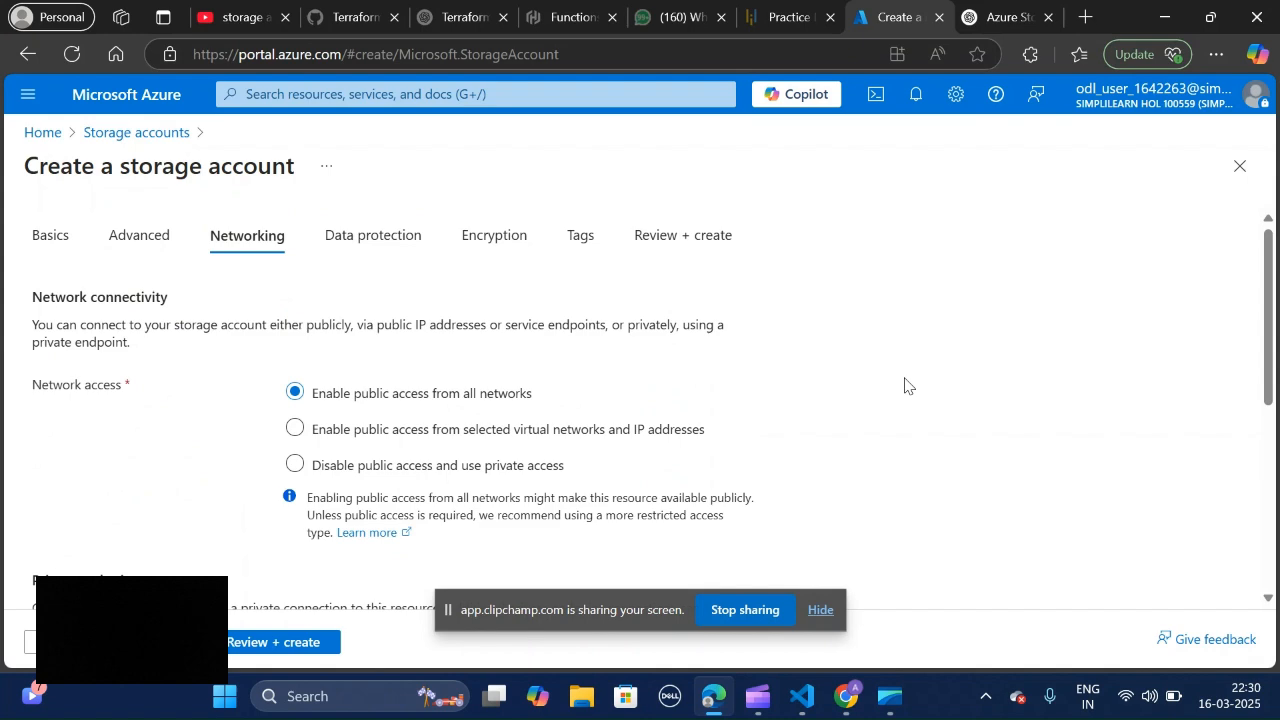
scroll(905, 385, "down", 2)
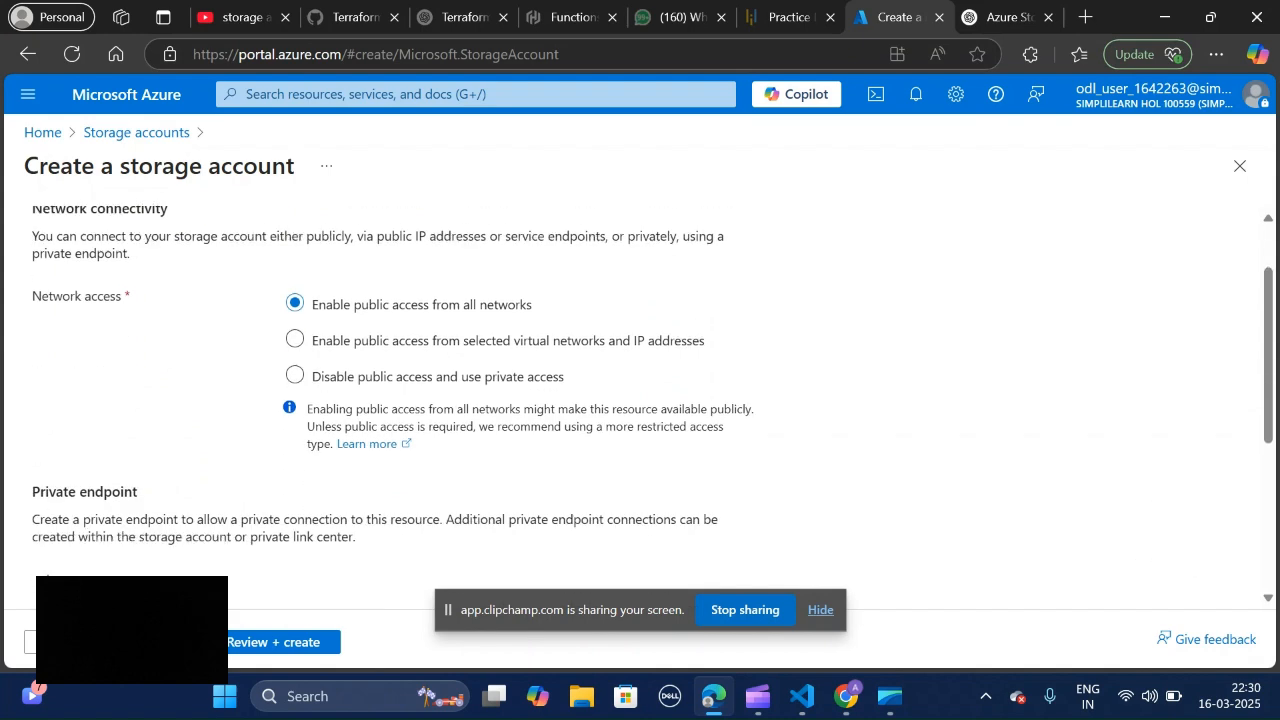
scroll(650, 400, "down", 2)
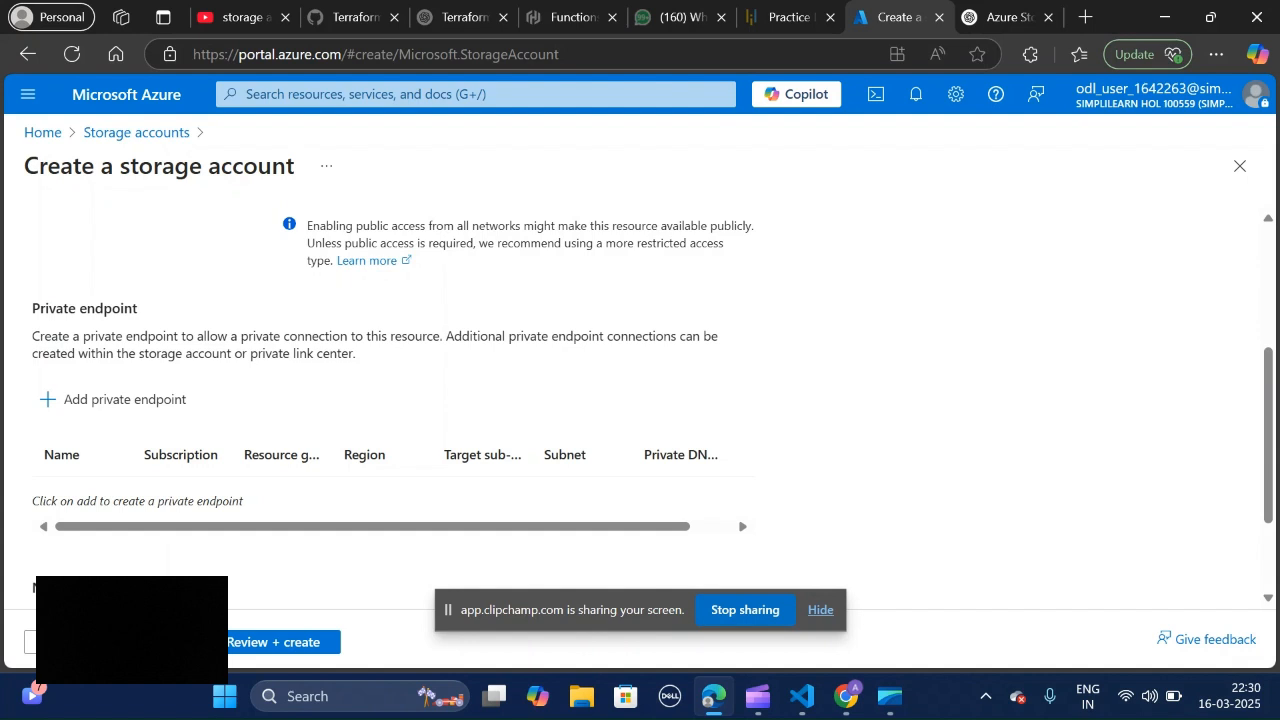
scroll(640, 400, "down", 2)
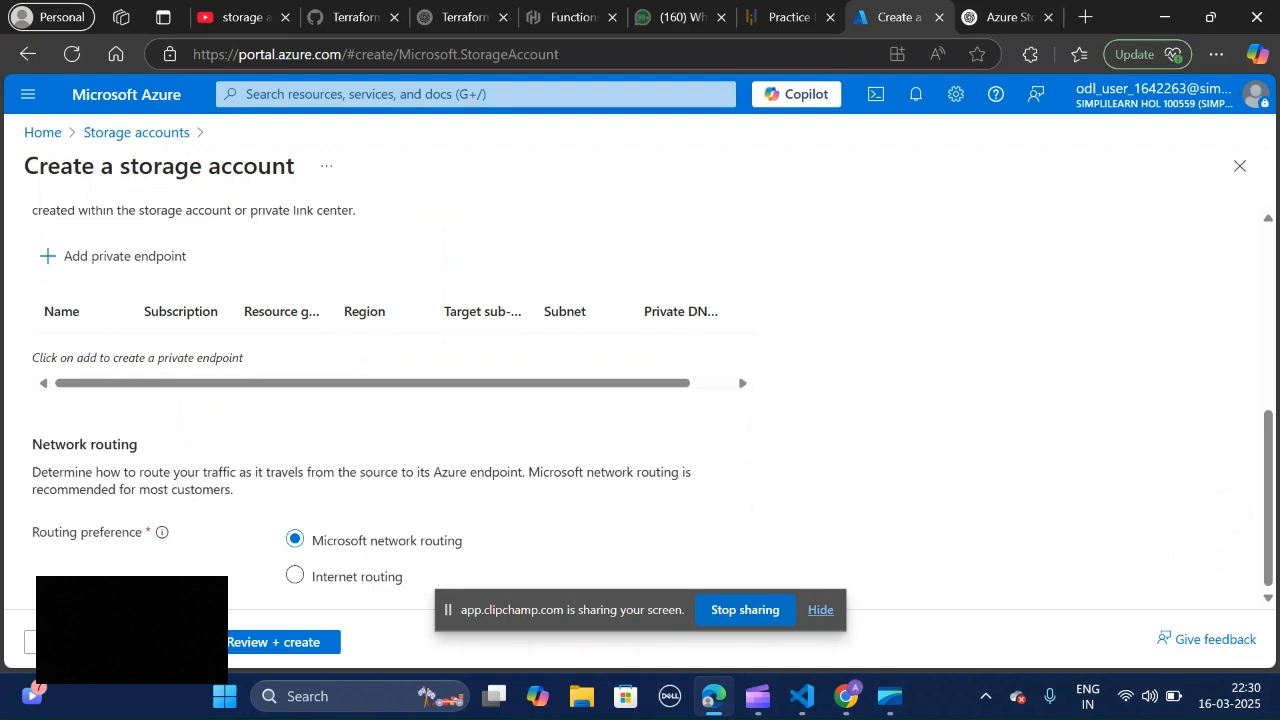
scroll(640, 400, "up", 5)
Step: Go to the Data protection settings and examine the point-in-time restore and soft delete recovery options
left_click(366, 240)
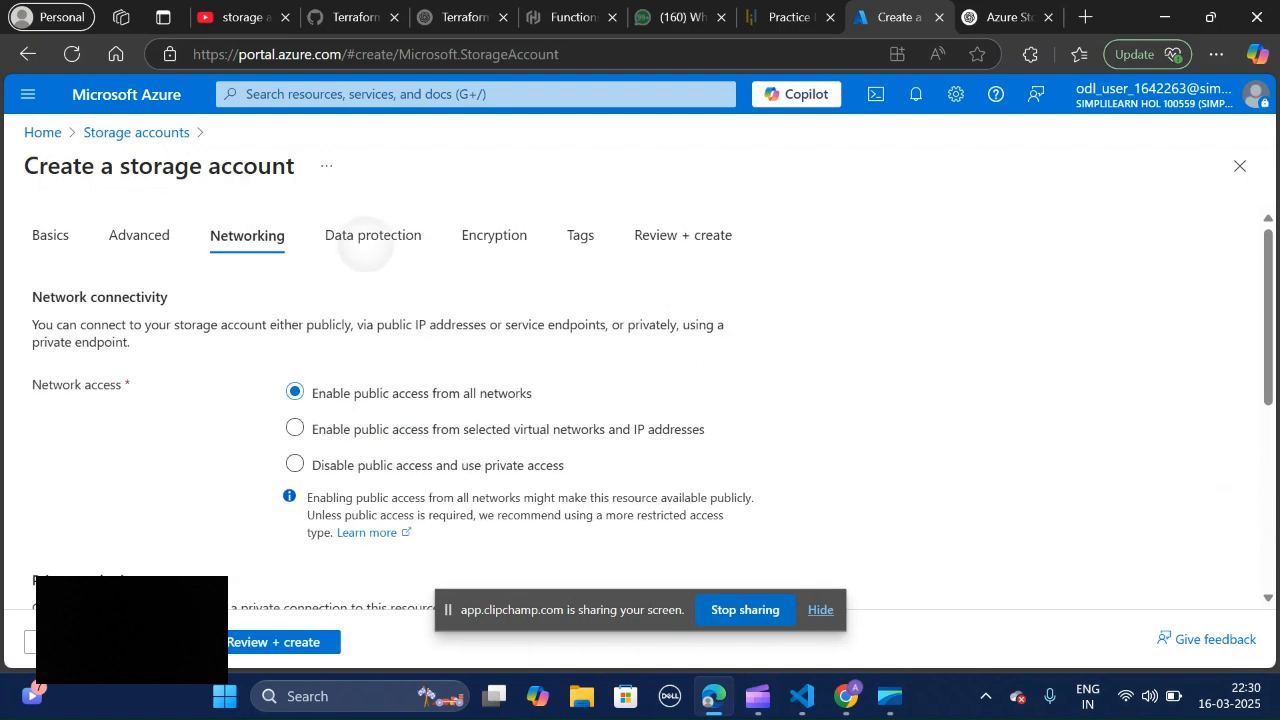
scroll(650, 400, "down", 2)
scroll(650, 400, "up", 2)
scroll(650, 400, "down", 1)
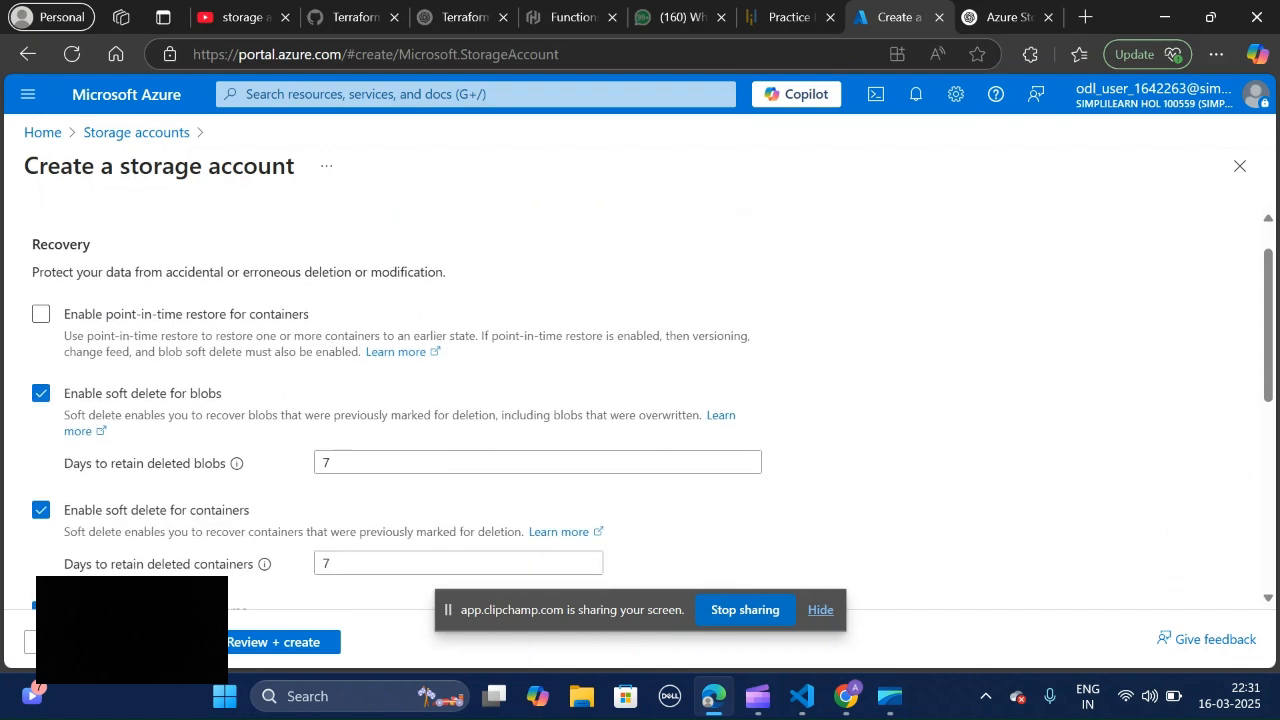
scroll(650, 400, "up", 1)
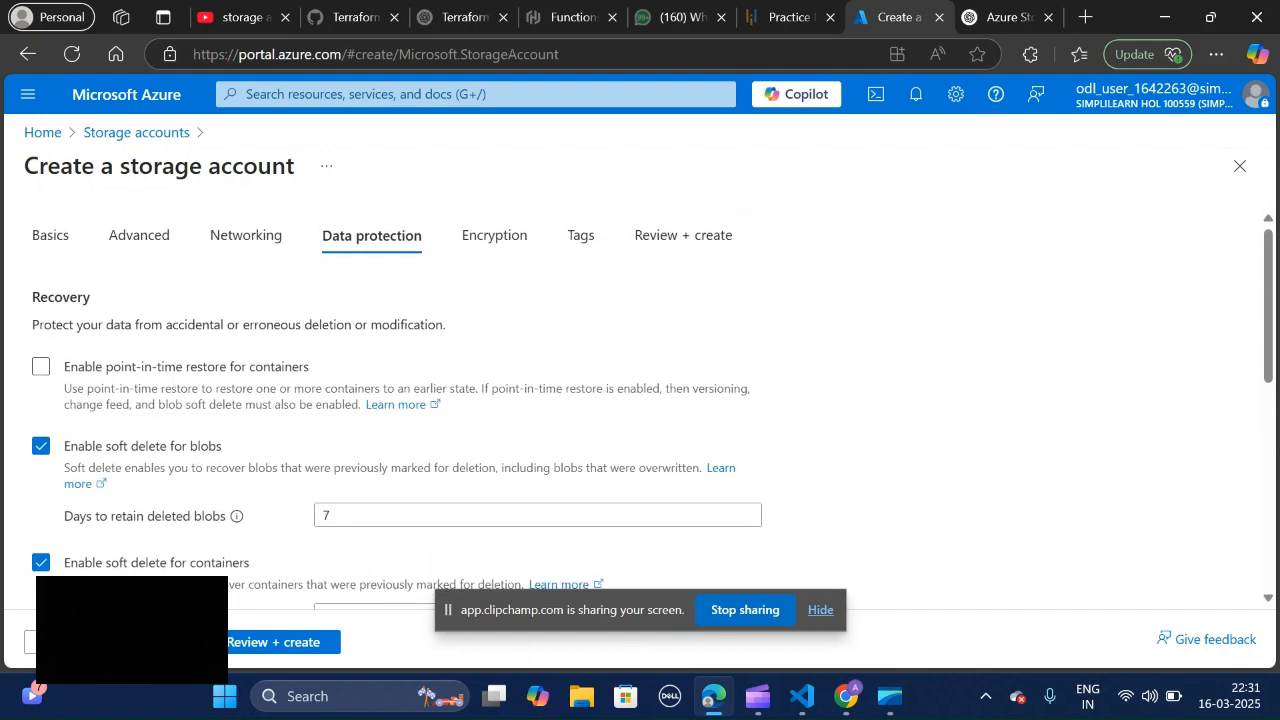
scroll(650, 400, "down", 1)
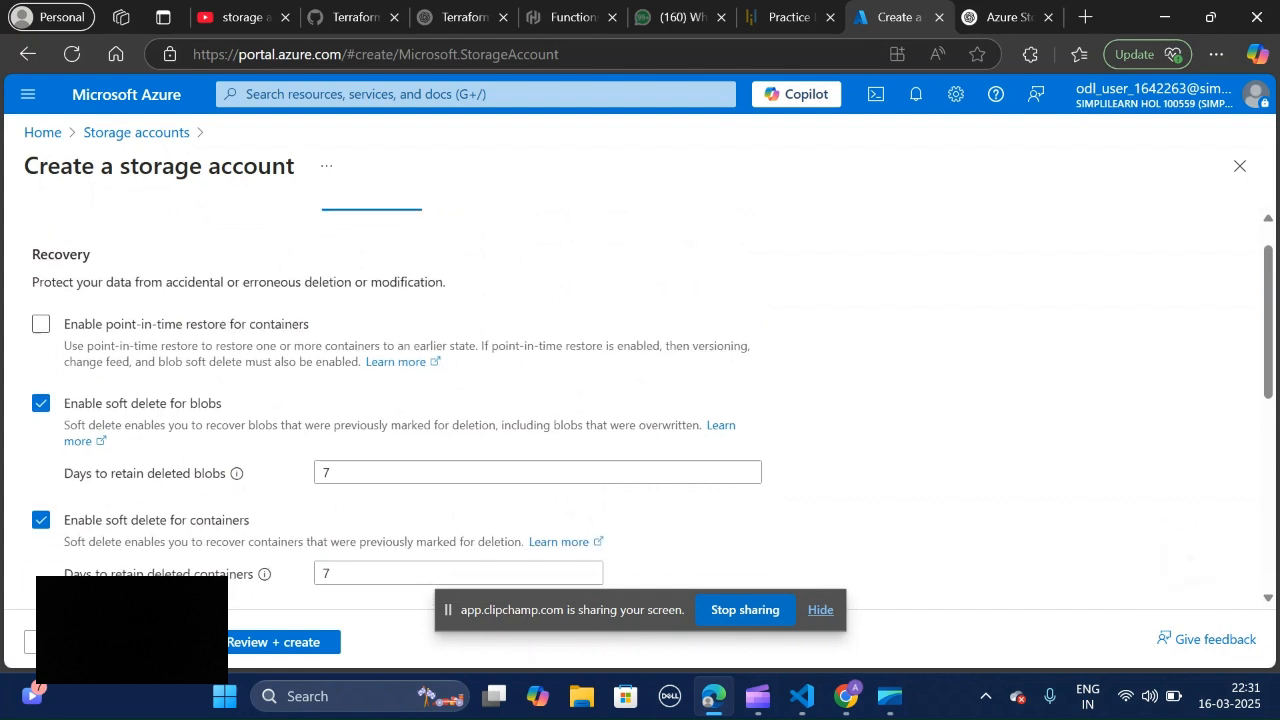
scroll(650, 400, "down", 1)
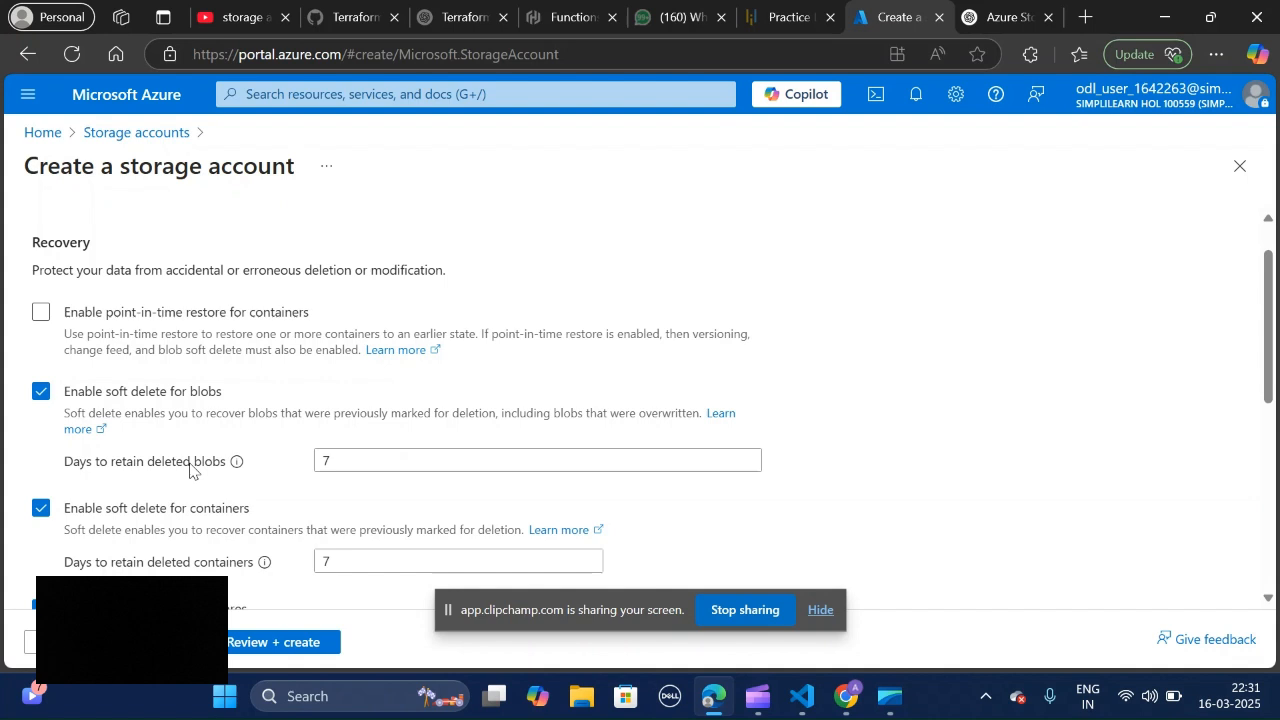
Step: Examine the soft delete retention periods and the tracking and access control options in the Data protection settings
left_click(387, 465)
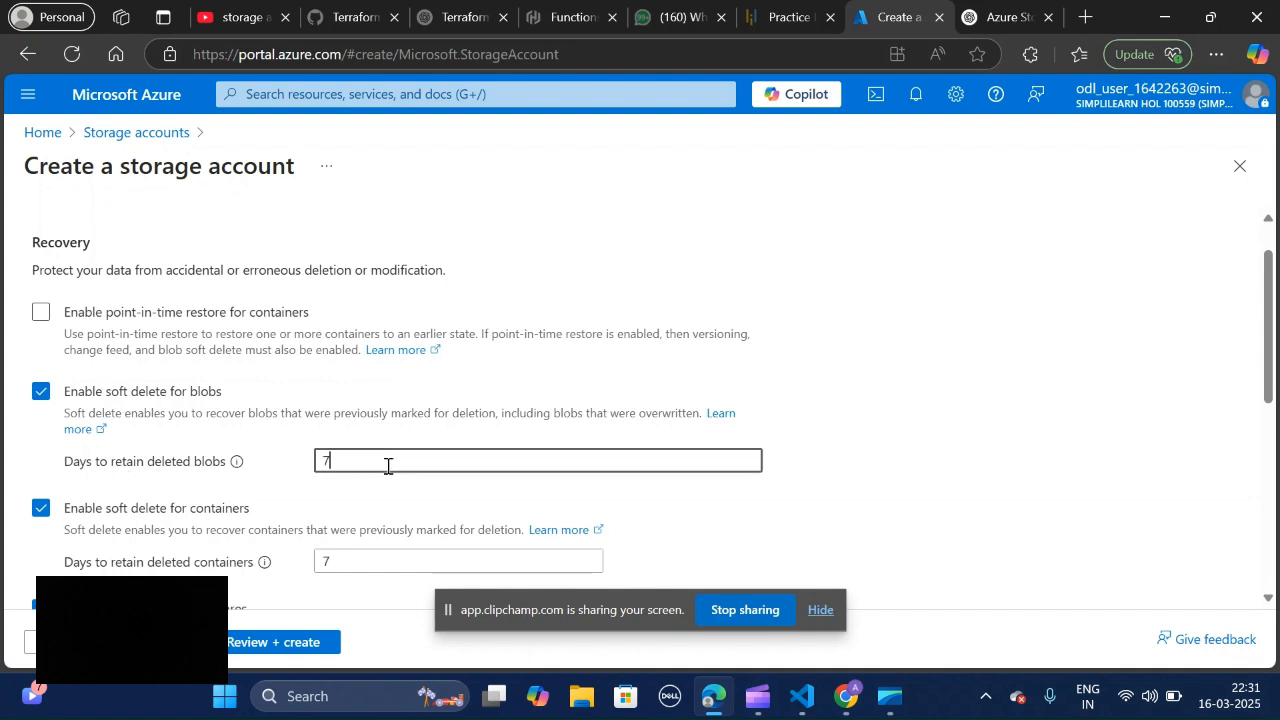
scroll(640, 400, "down", 3)
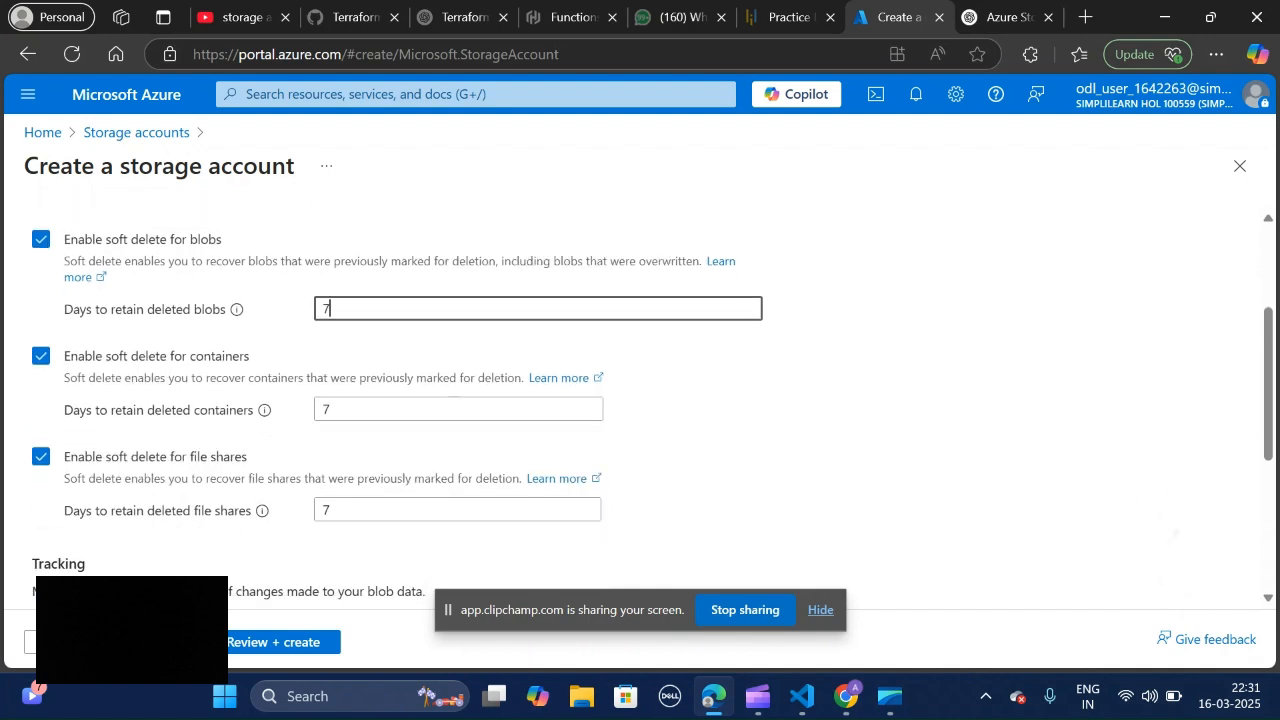
scroll(640, 400, "down", 3)
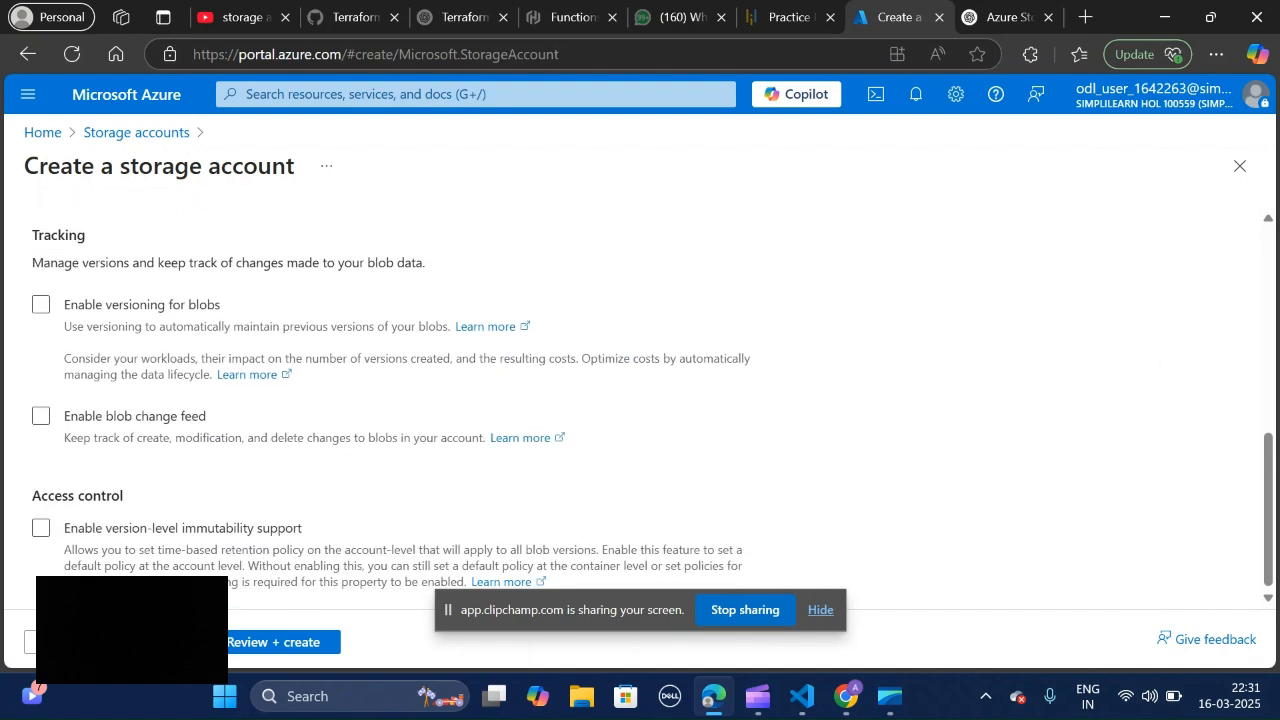
scroll(640, 400, "up", 7)
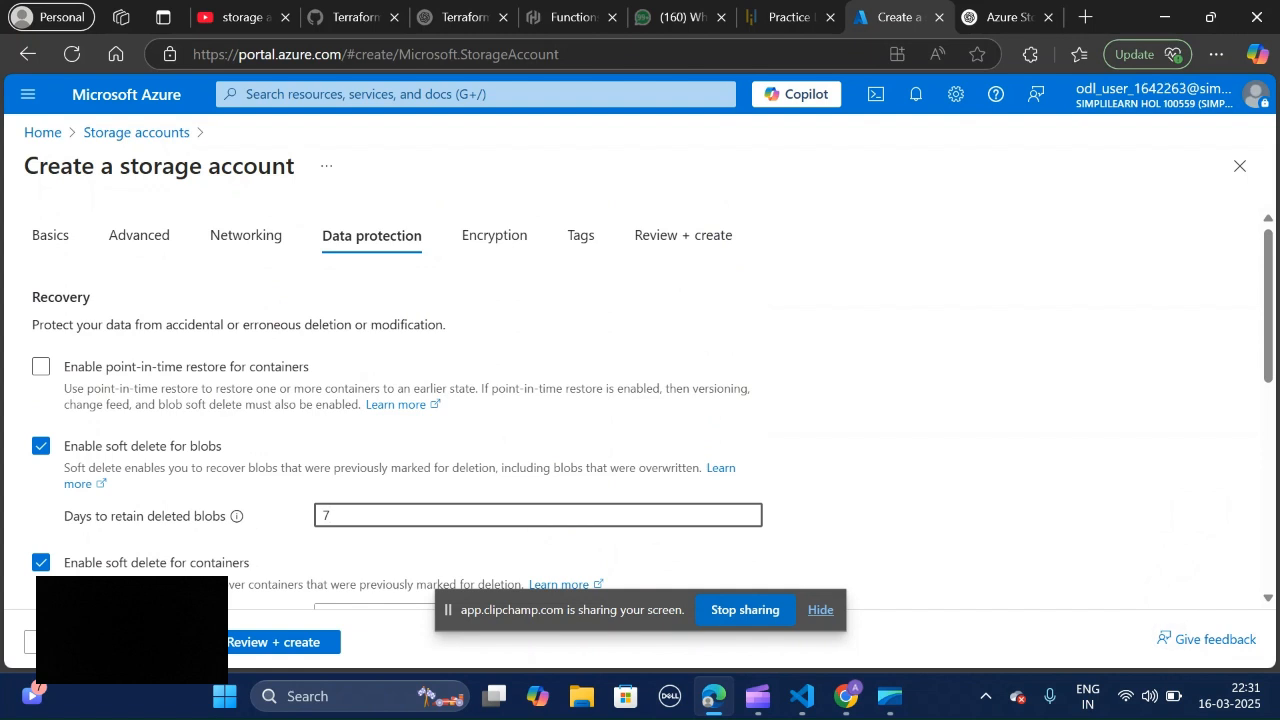
Step: In the Encryption settings, set customer-managed key support to Blobs and files only and continue to the Tags settings
left_click(528, 246)
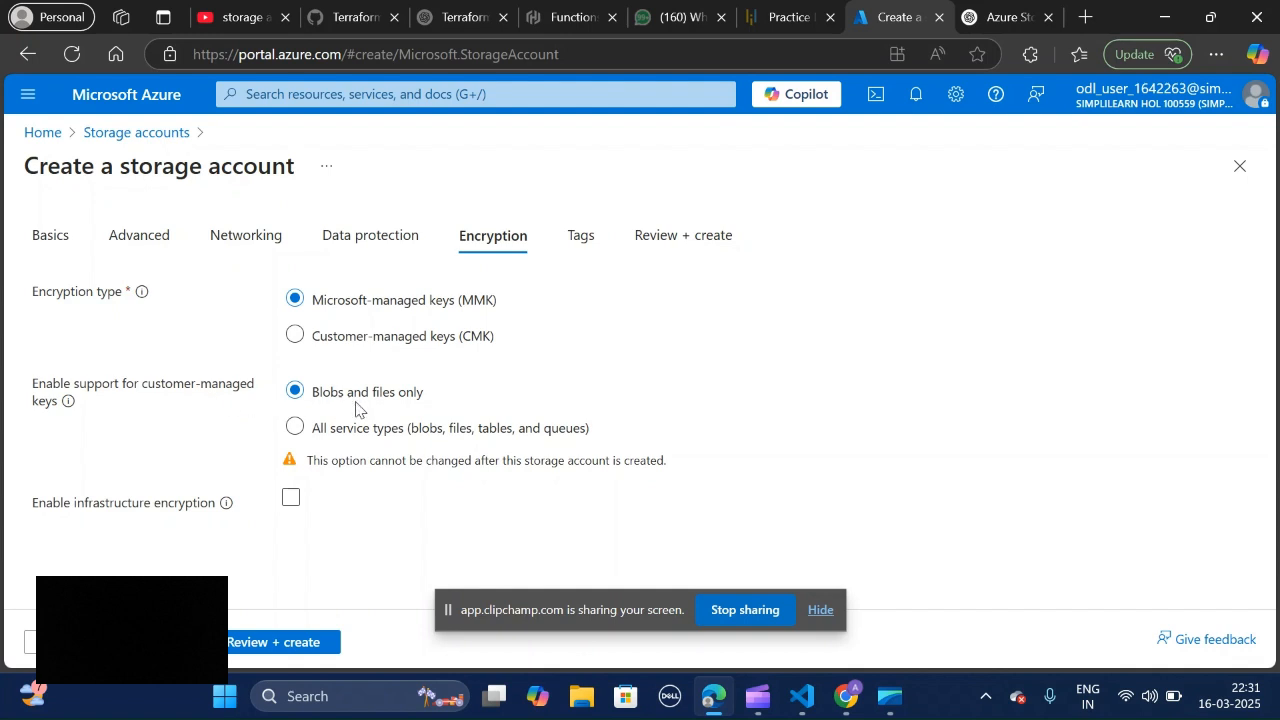
left_click(304, 434)
left_click(297, 394)
left_click(178, 643)
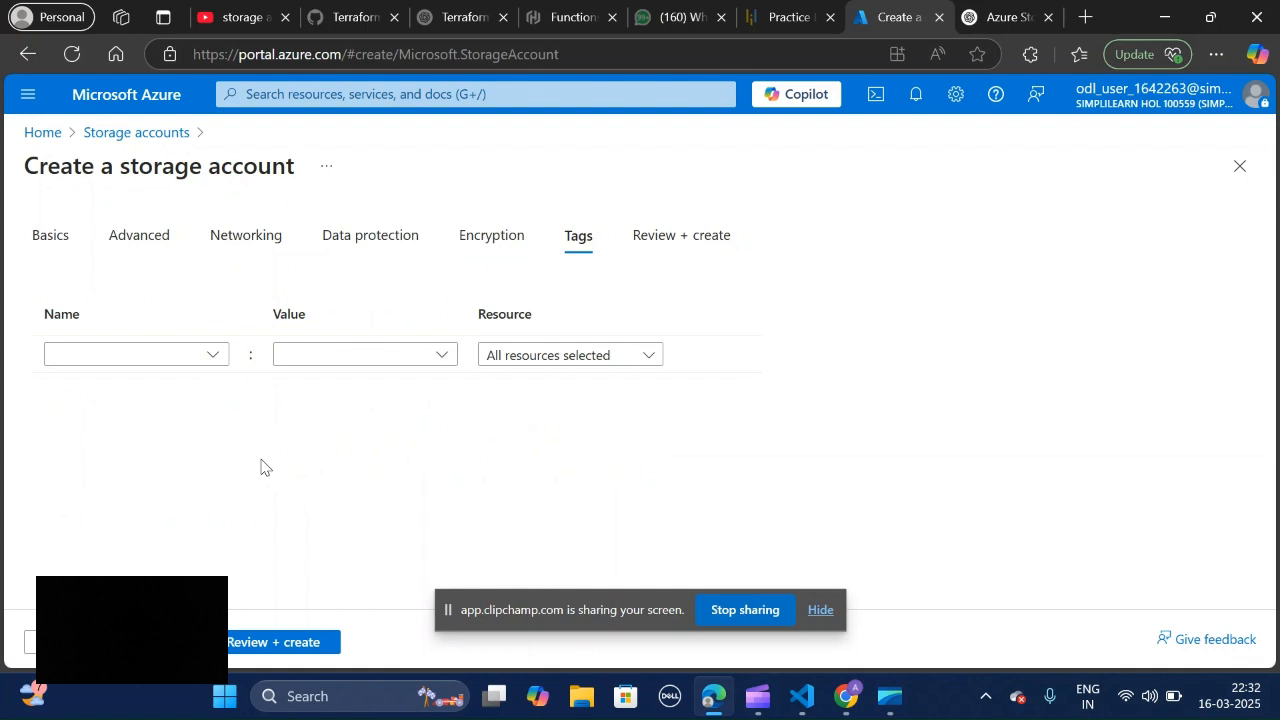
Step: Review the configuration summary and create the testrgday1 storage account in resource group My1stRG
left_click(300, 645)
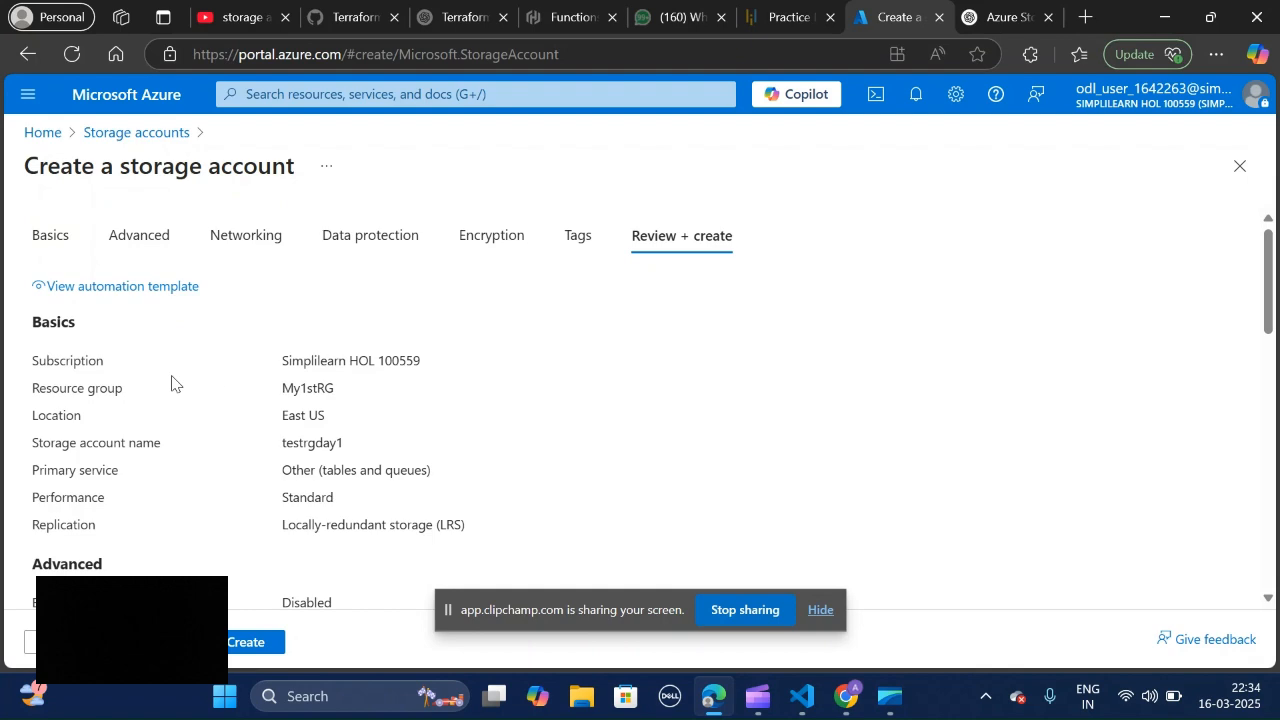
scroll(911, 486, "down", 5)
scroll(653, 408, "down", 6)
scroll(653, 408, "up", 10)
left_click(246, 642)
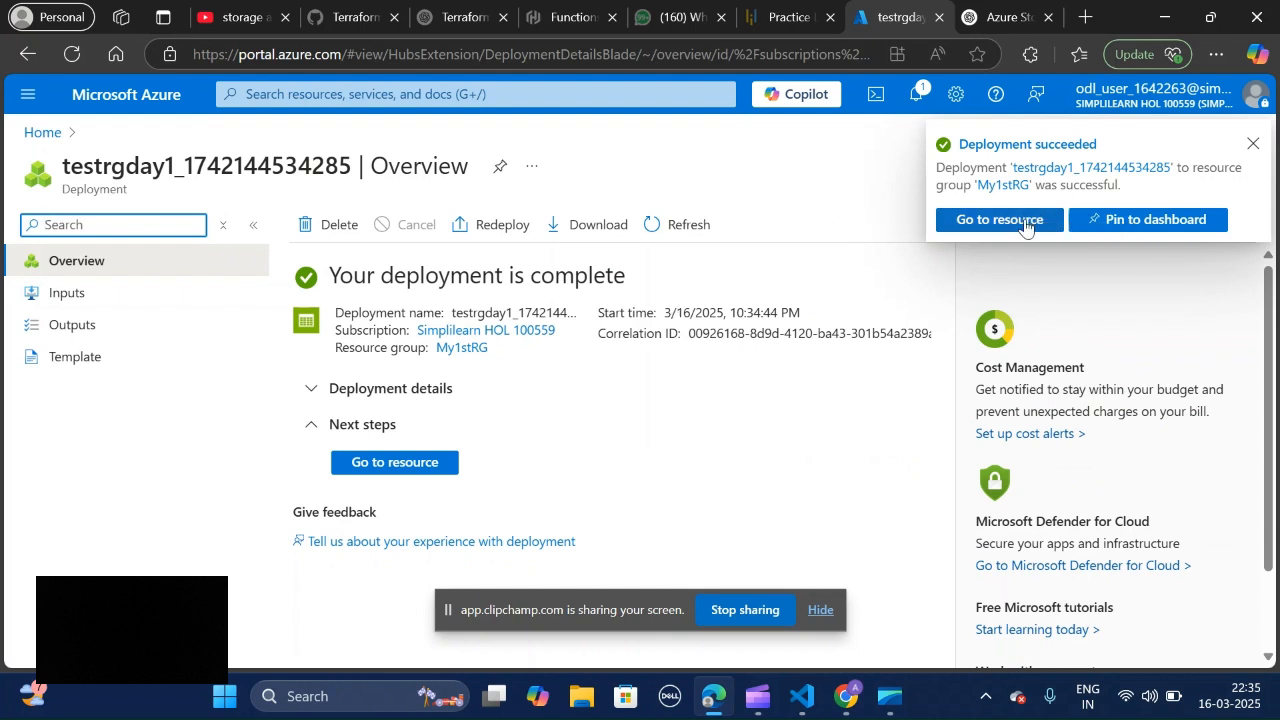
Step: Go to the deployed testrgday1 storage account and examine its essentials and its blob, file, queue, table, security and networking properties
left_click(427, 468)
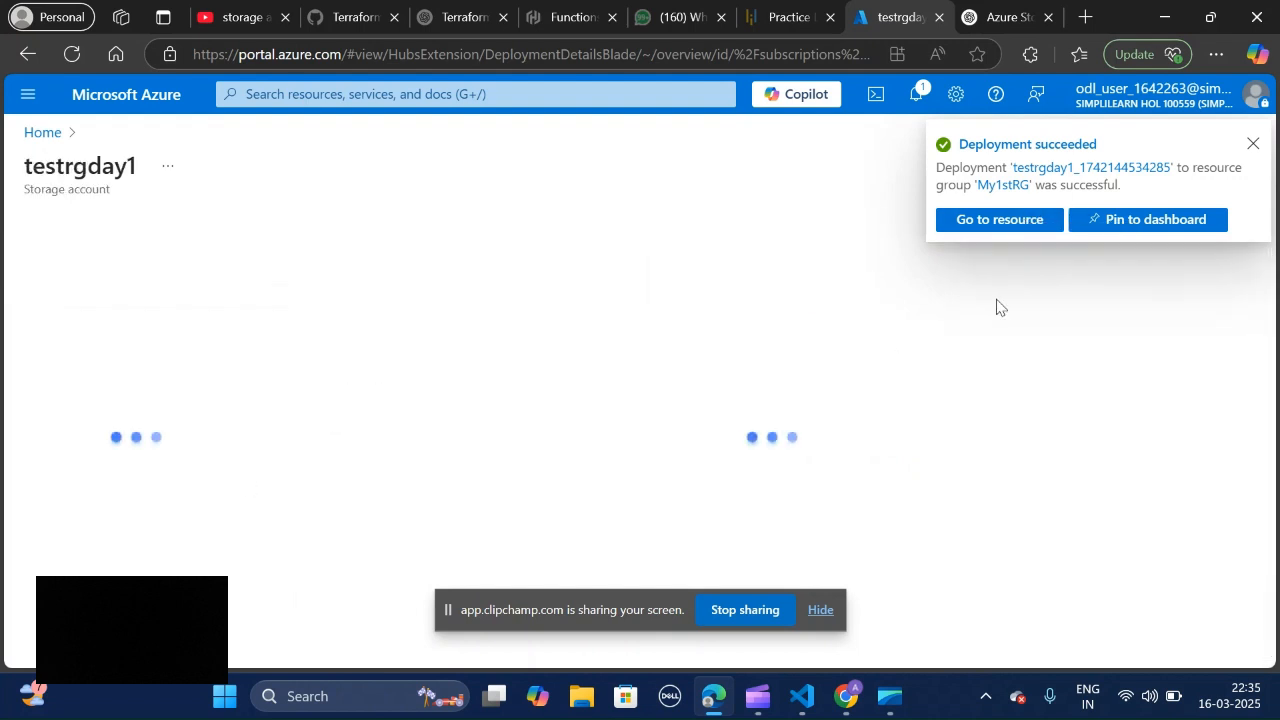
left_click(1252, 143)
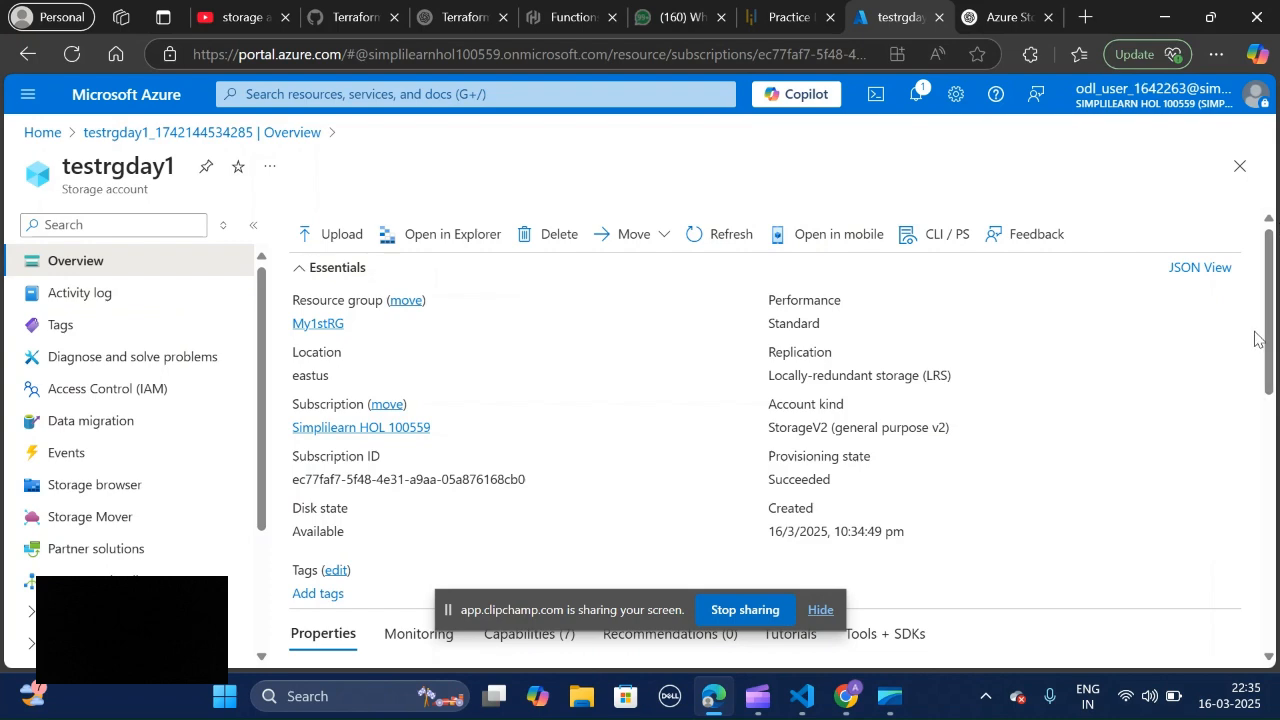
left_click_drag(1270, 338, 1258, 506)
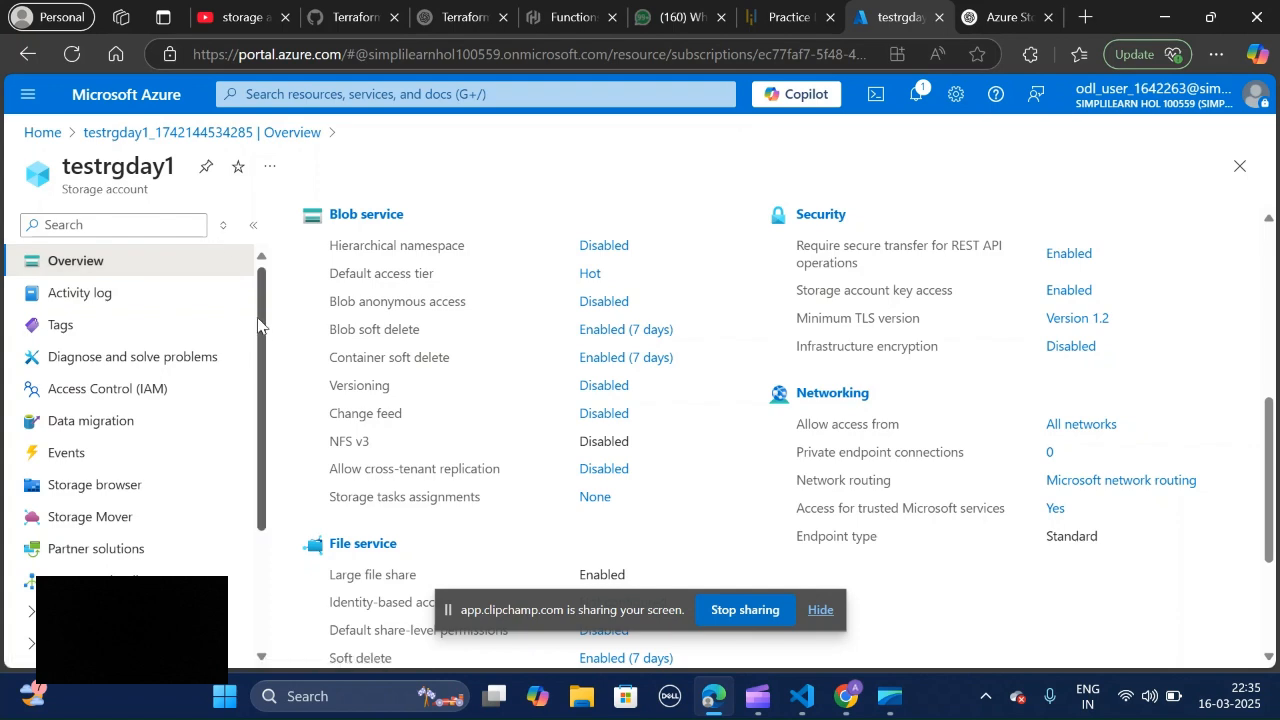
right_click(272, 598)
left_click(265, 600)
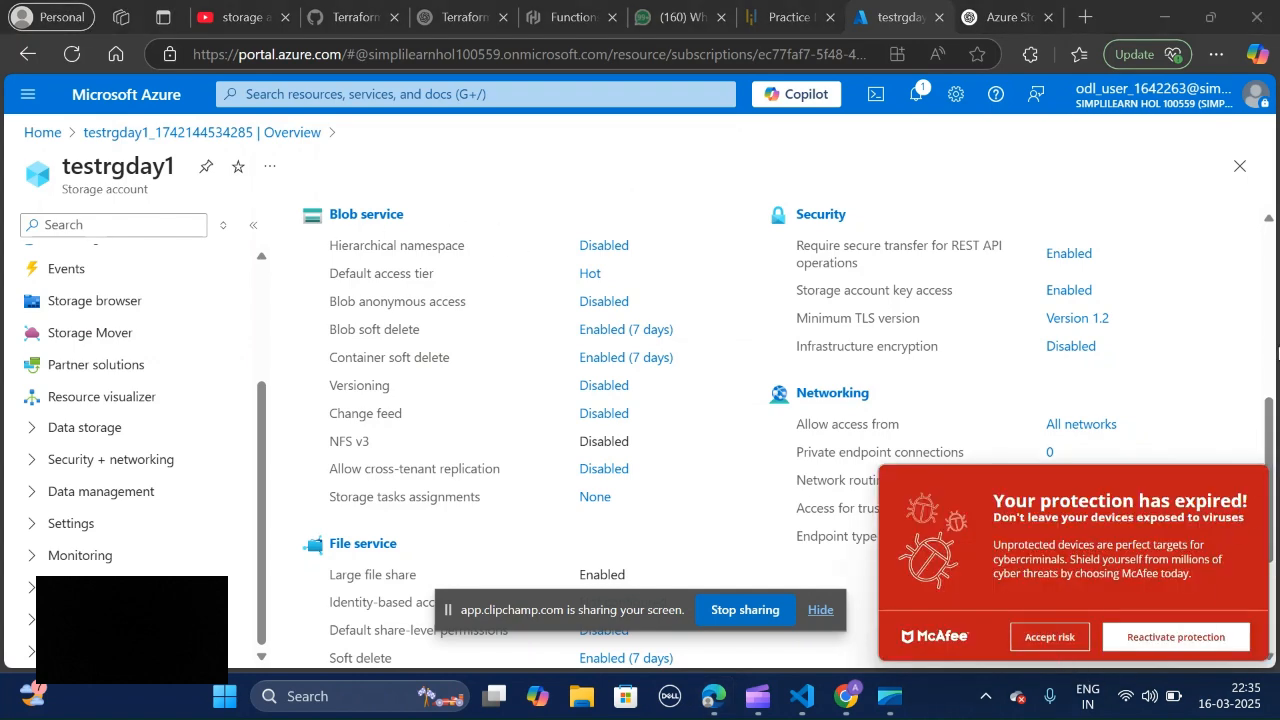
left_click(1273, 358)
left_click_drag(1273, 358, 1270, 712)
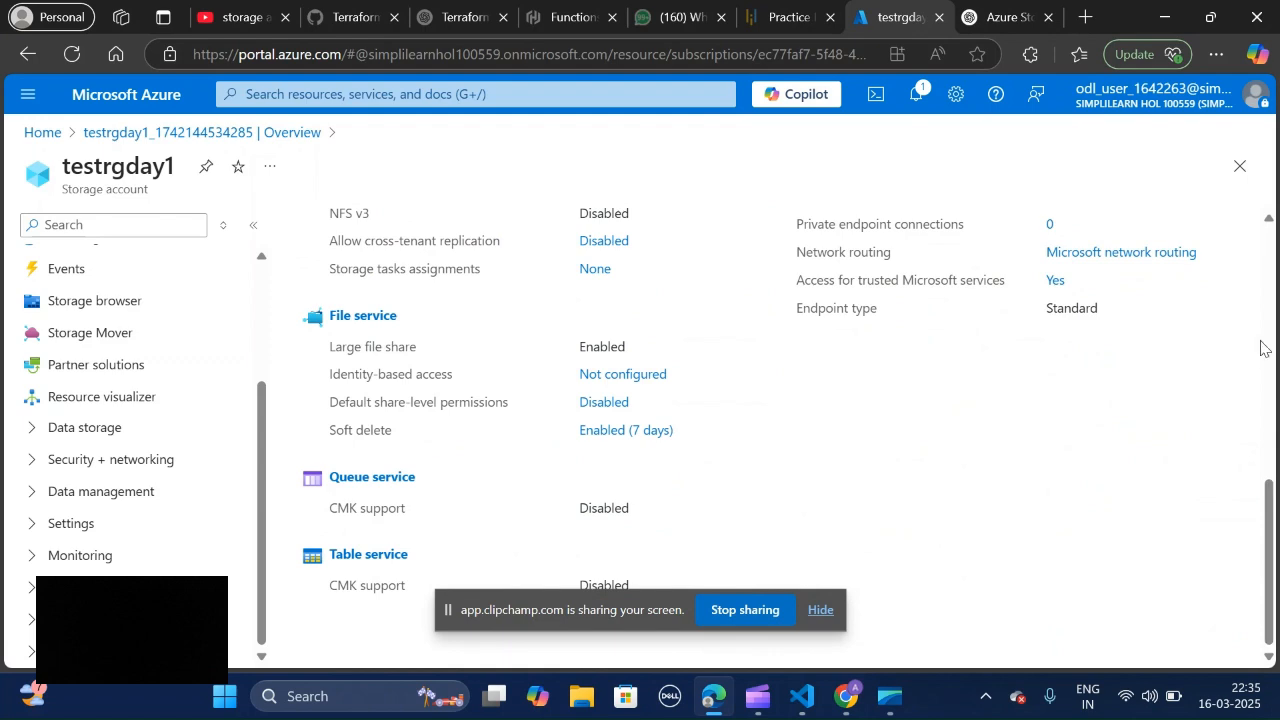
scroll(1262, 345, "up", 4)
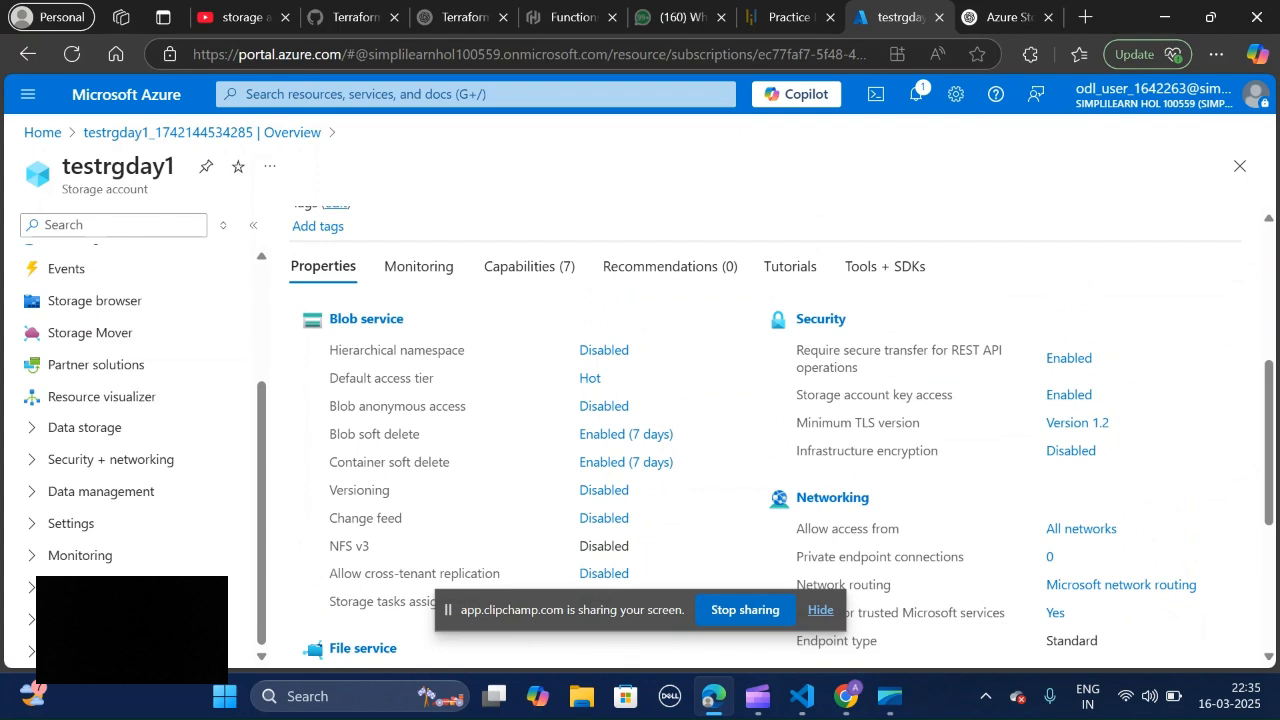
scroll(781, 434, "down", 1)
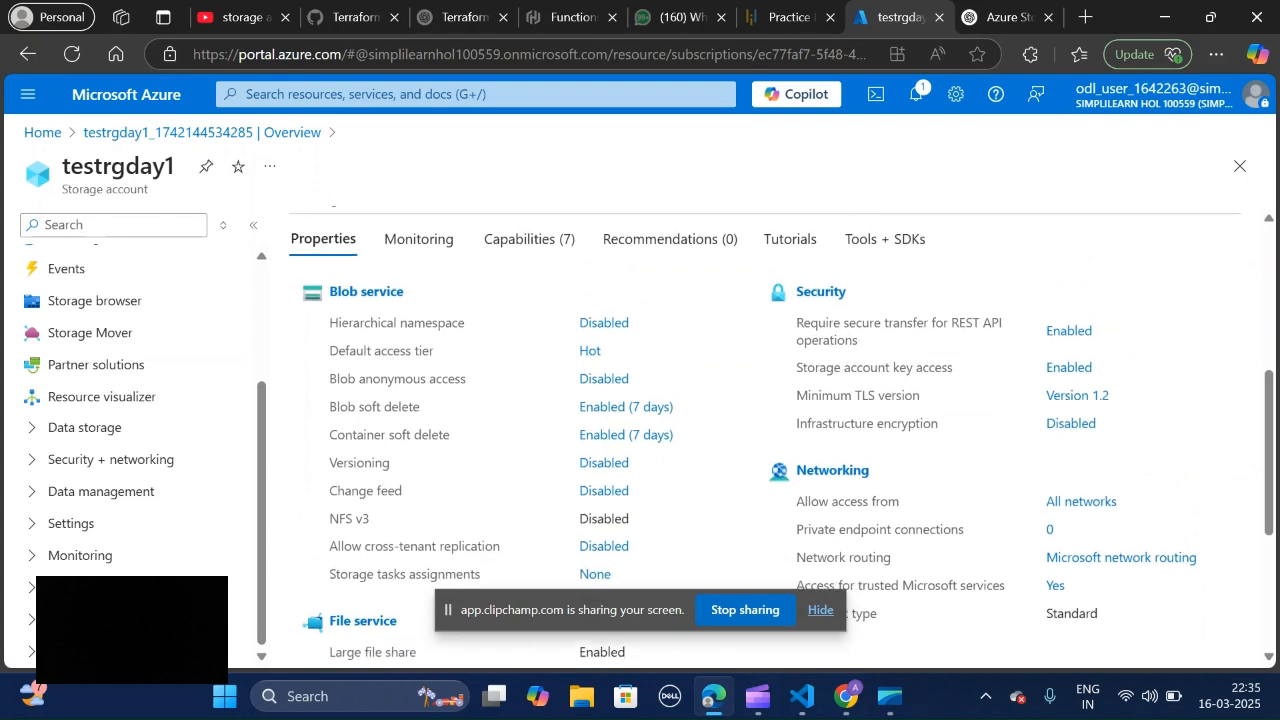
Step: Examine the storage account's monitoring view, including the key metrics and the additional Azure Monitor tools
left_click(418, 239)
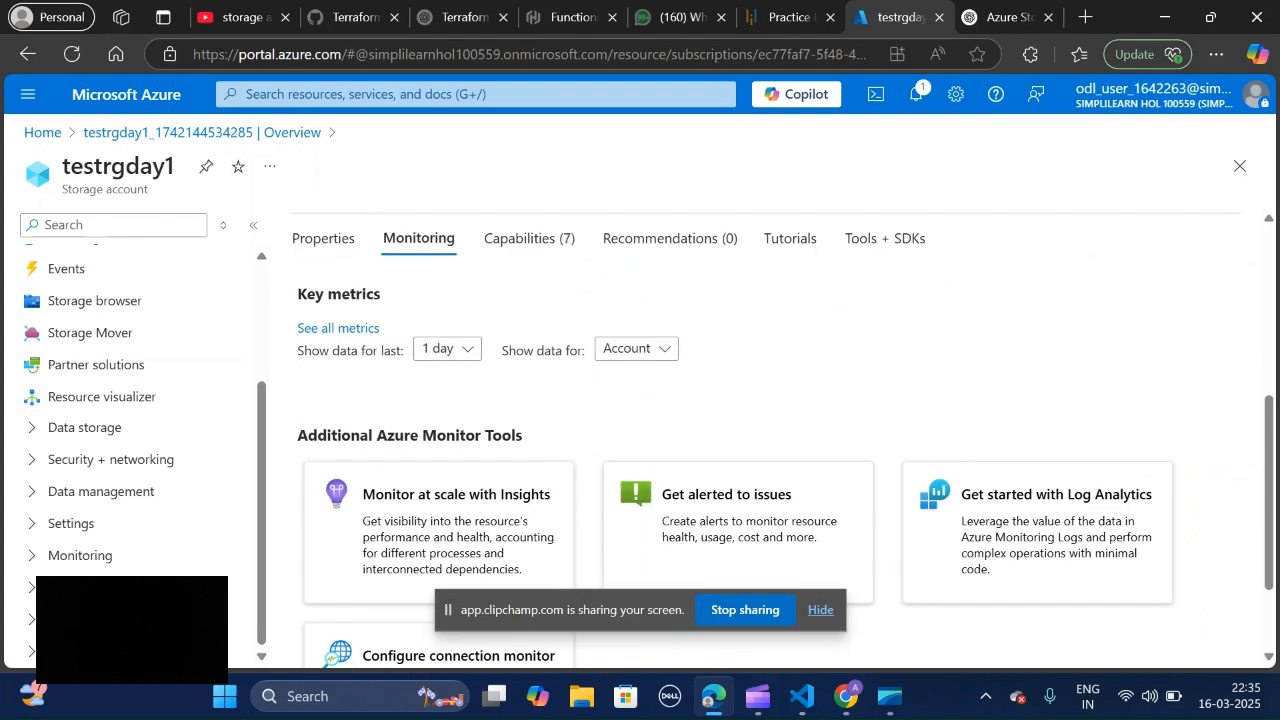
scroll(765, 440, "down", 1)
scroll(765, 440, "up", 4)
scroll(765, 440, "up", 2)
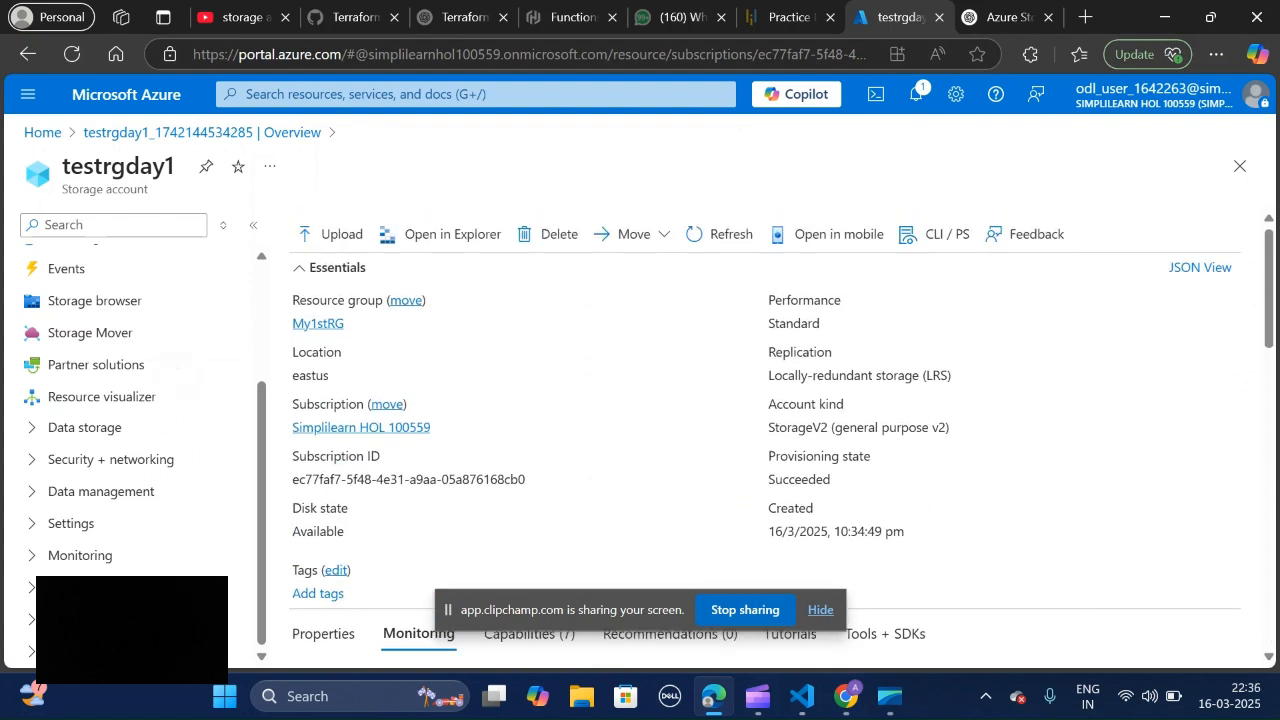
scroll(32, 552, "up", 4)
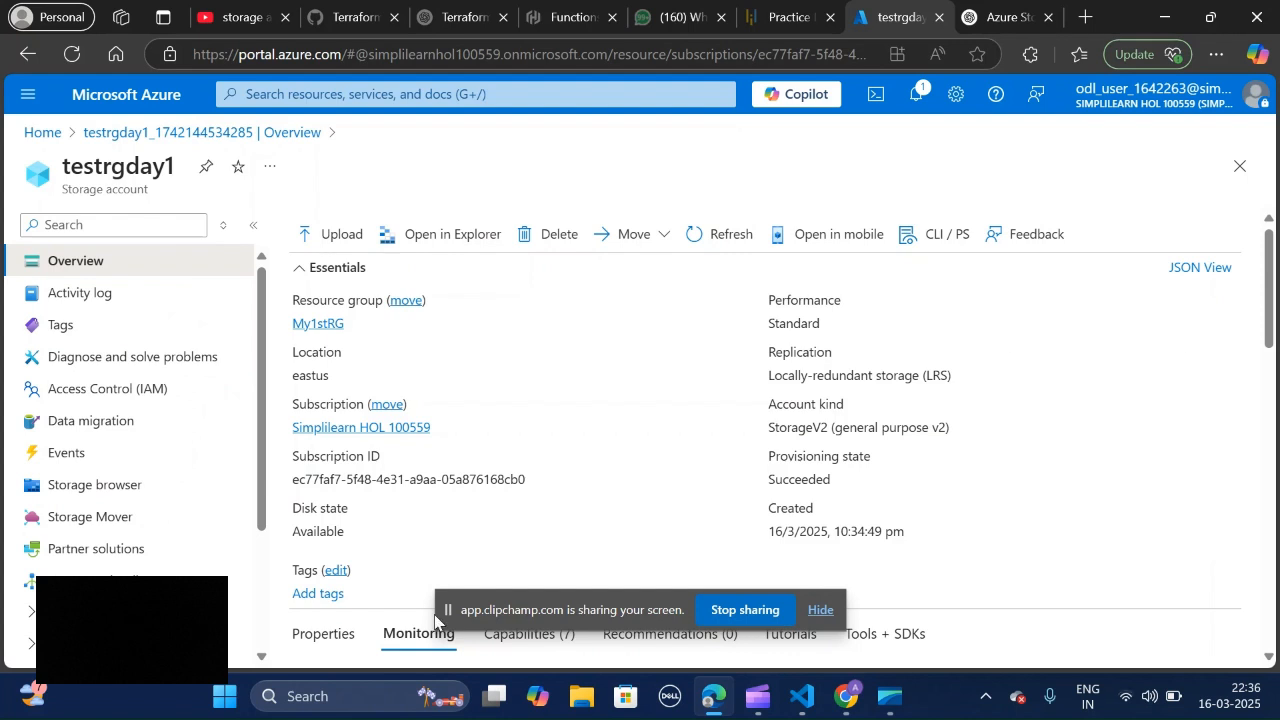
Step: Open the account's storage browser, view the file shares and return to the blob containers list
left_click(150, 486)
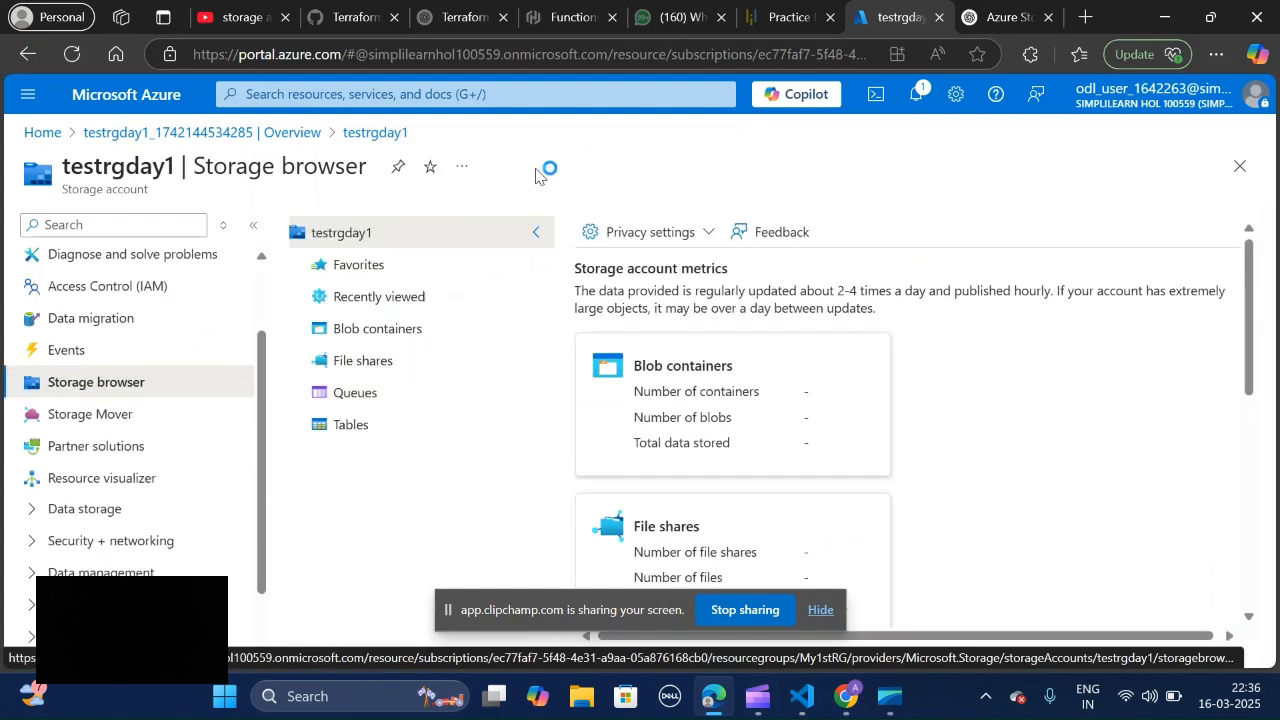
left_click(406, 331)
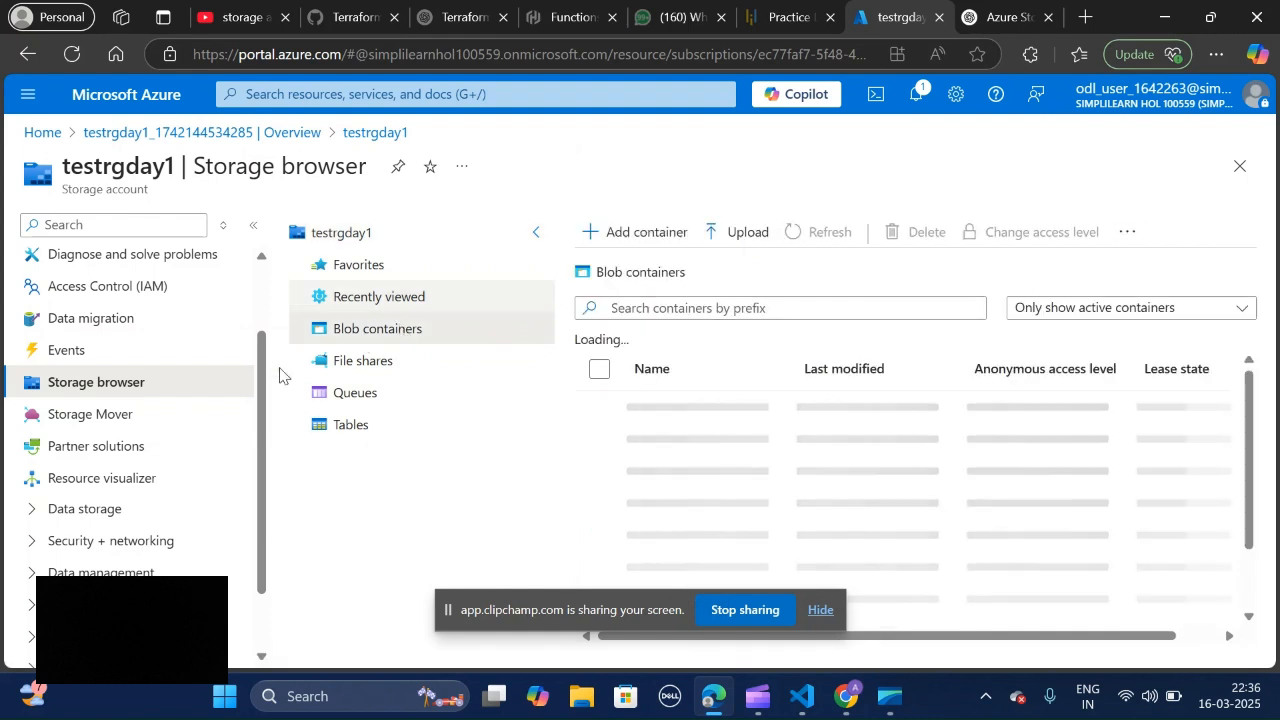
left_click(416, 438)
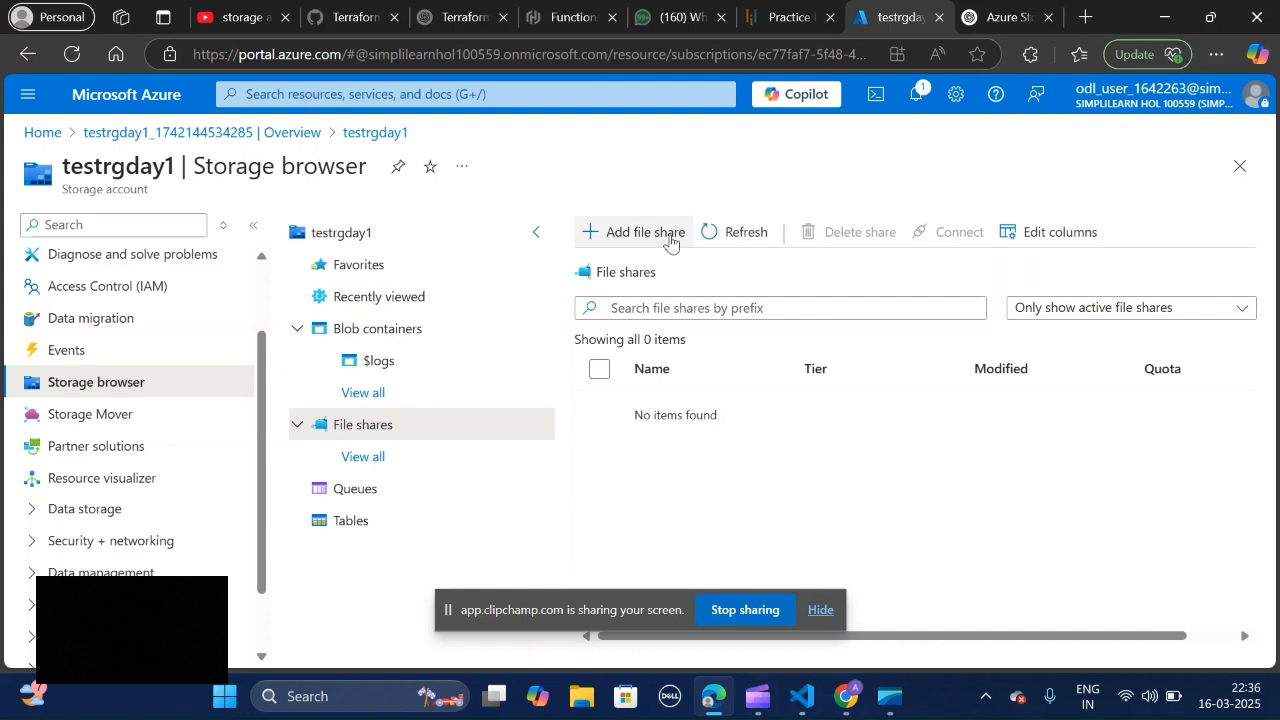
left_click(370, 336)
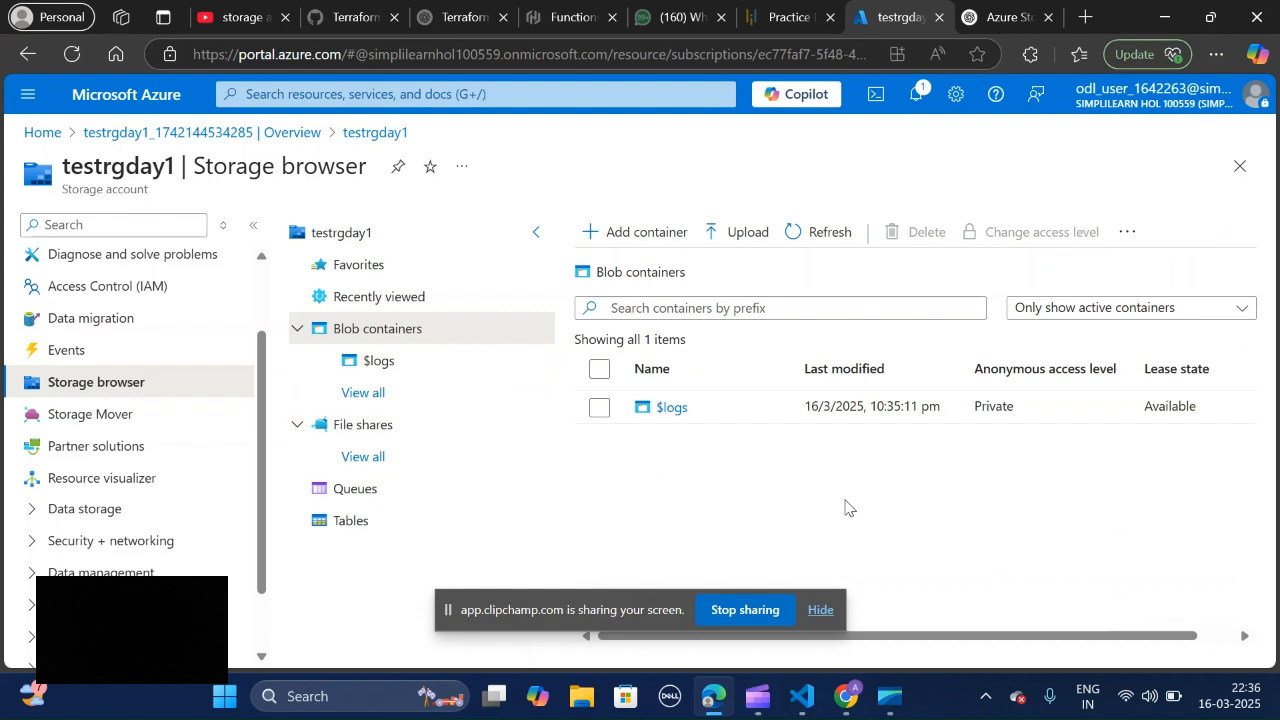
Step: Create a blob container named 1stday, checking its encryption scope and other advanced options without changing them
left_click(604, 231)
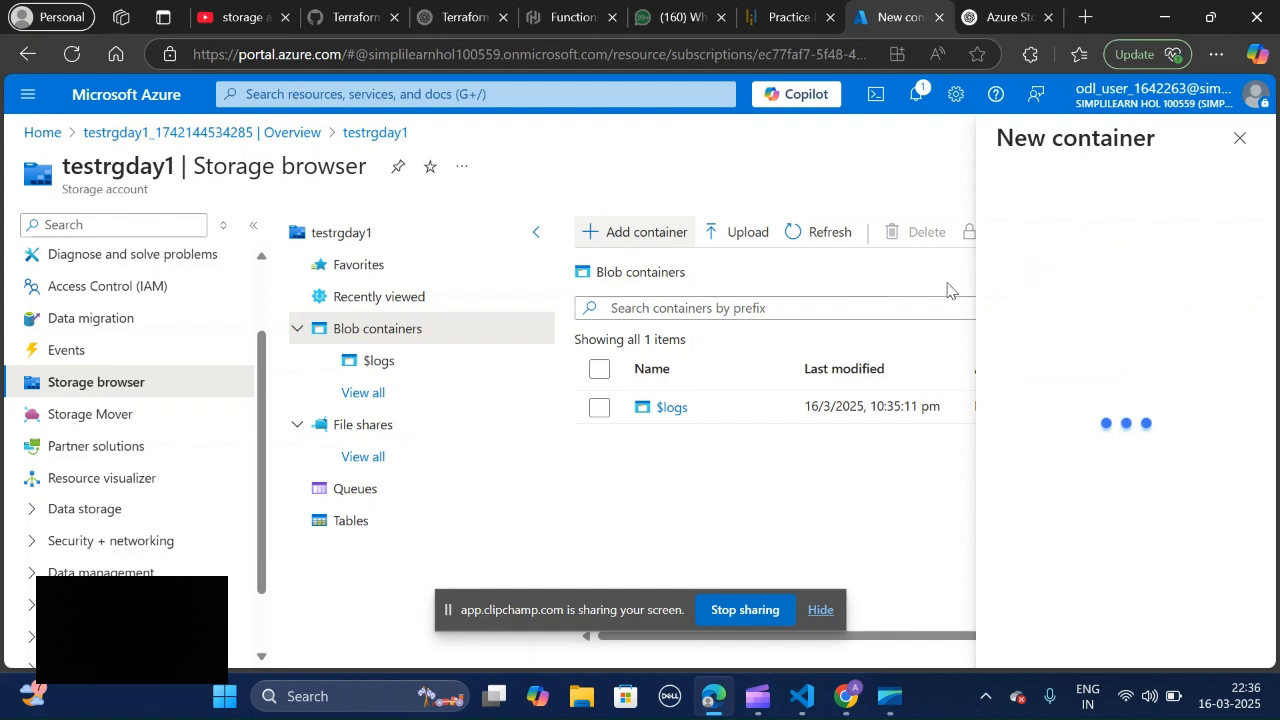
left_click(938, 236)
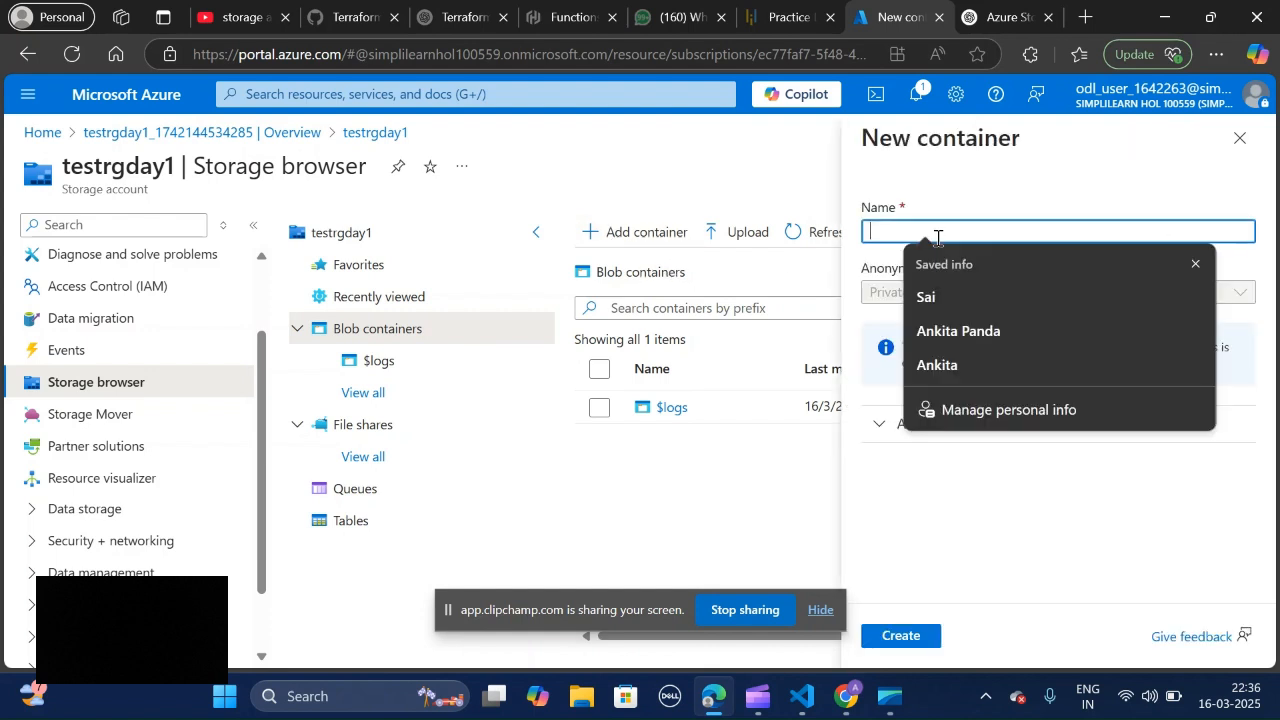
type("1")
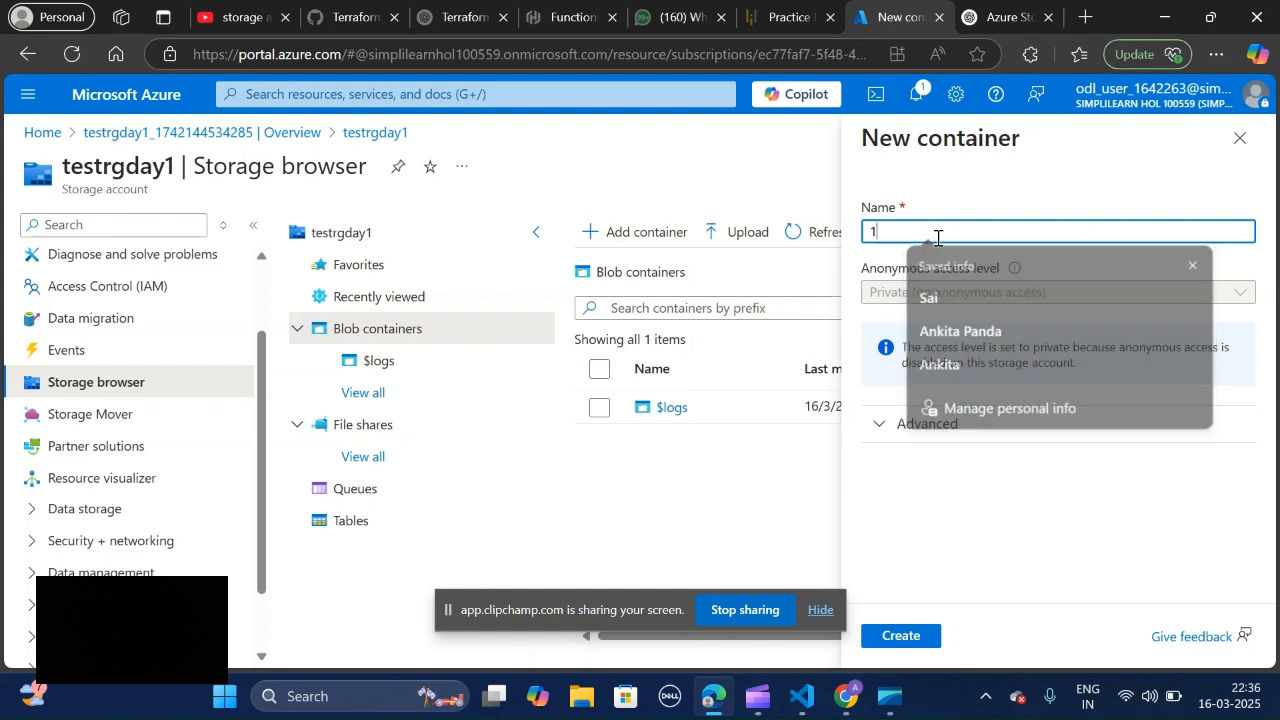
type("stday")
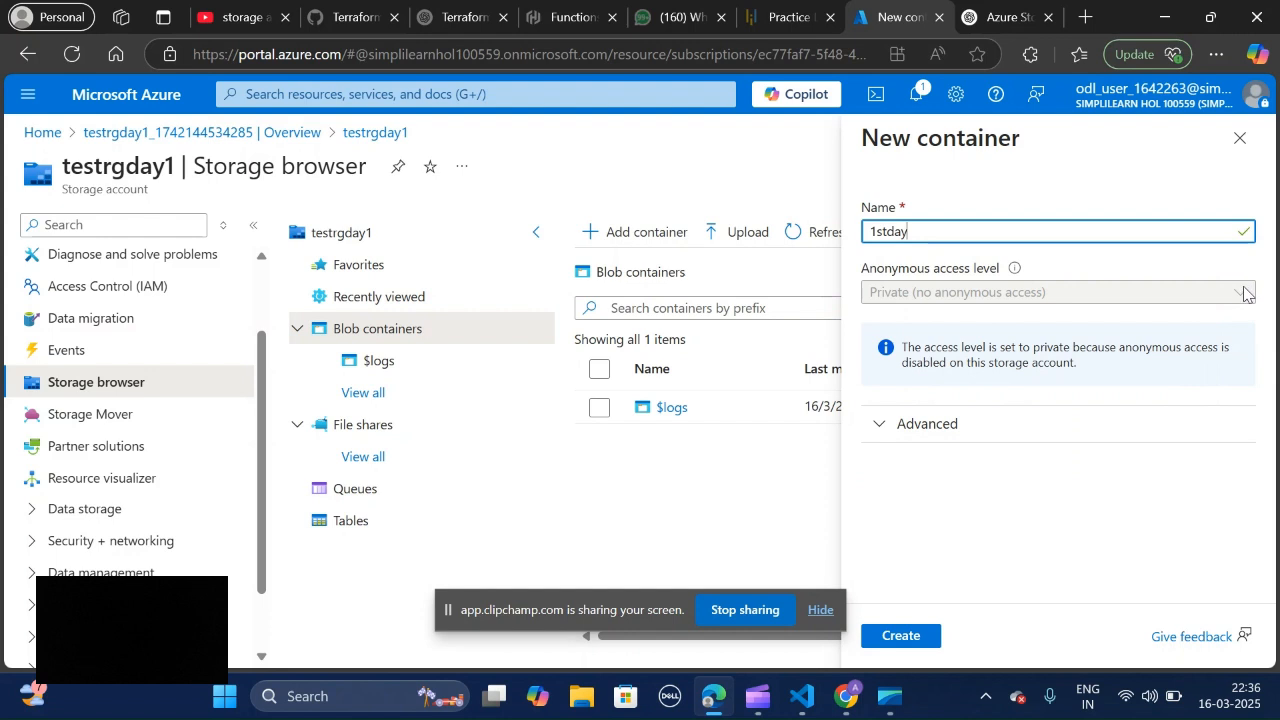
left_click(881, 427)
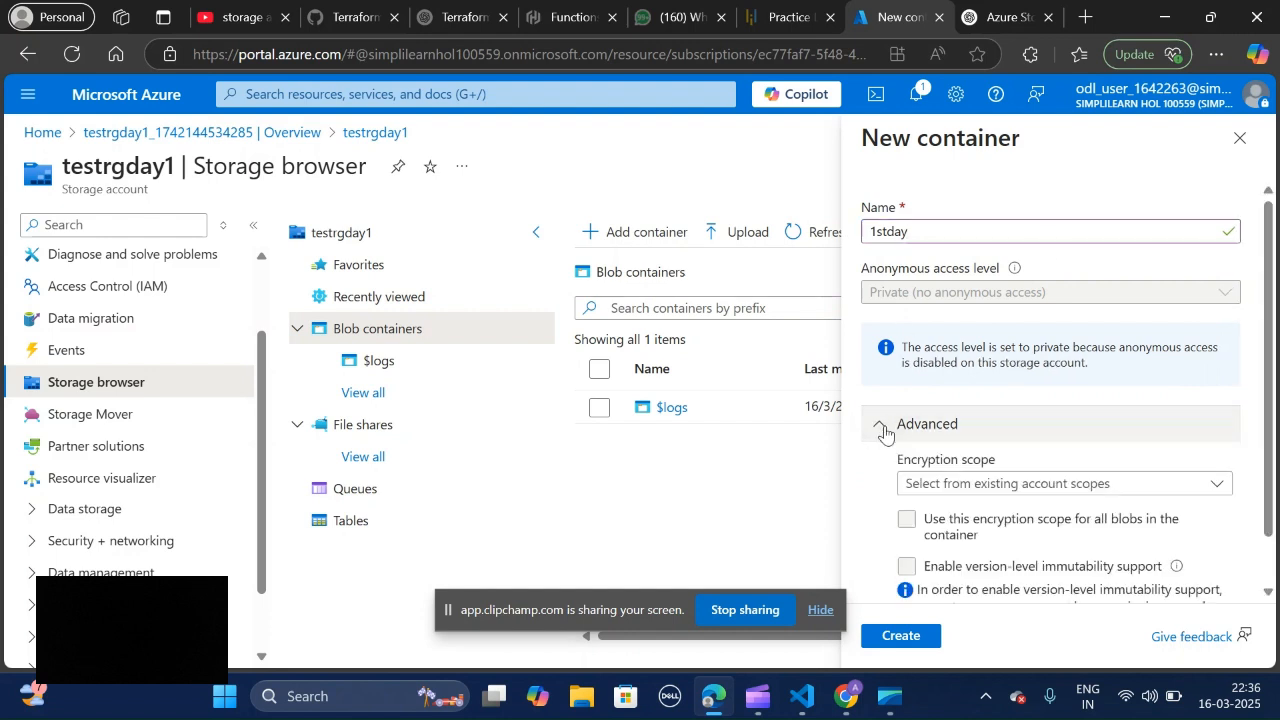
scroll(1190, 498, "down", 1)
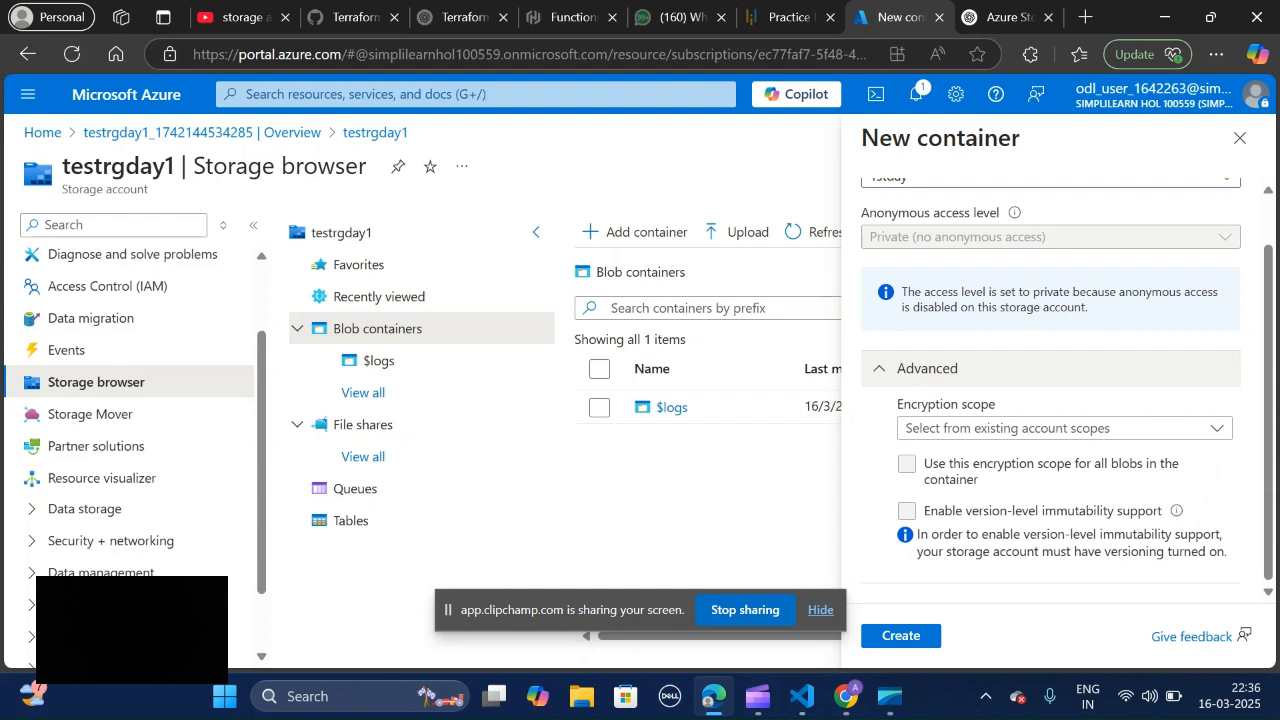
left_click(1218, 424)
left_click(1201, 503)
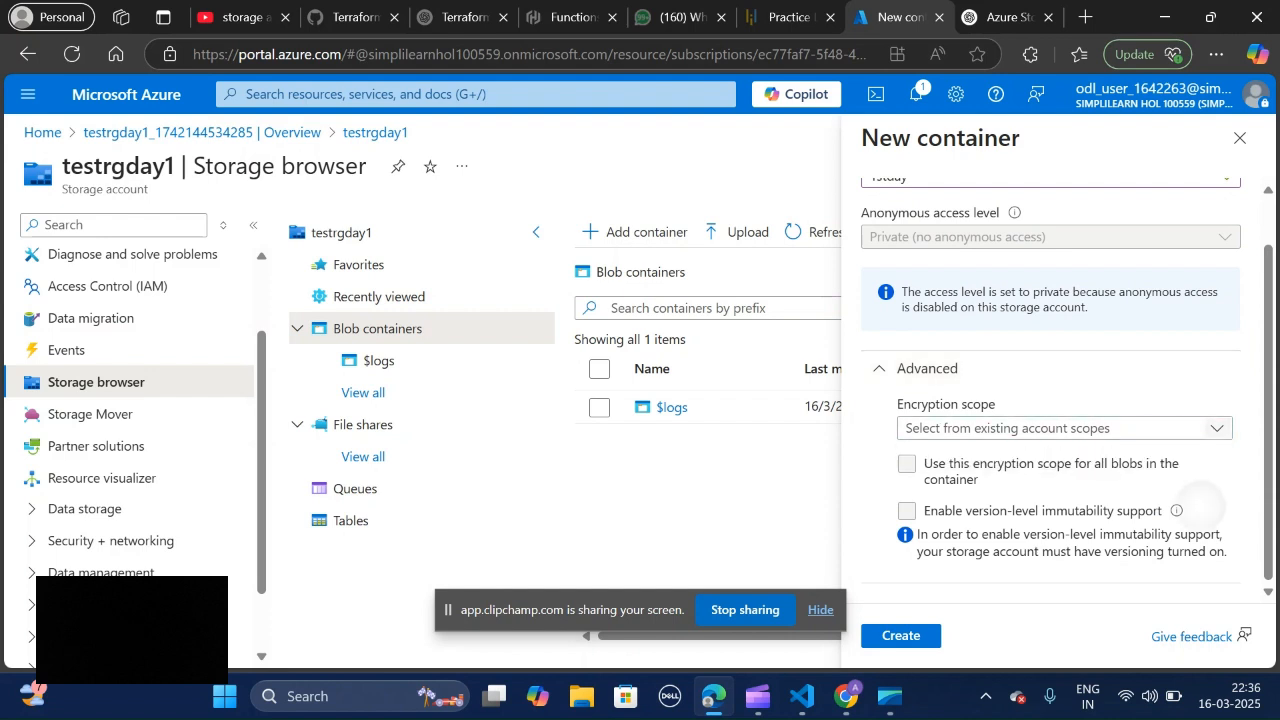
left_click(900, 635)
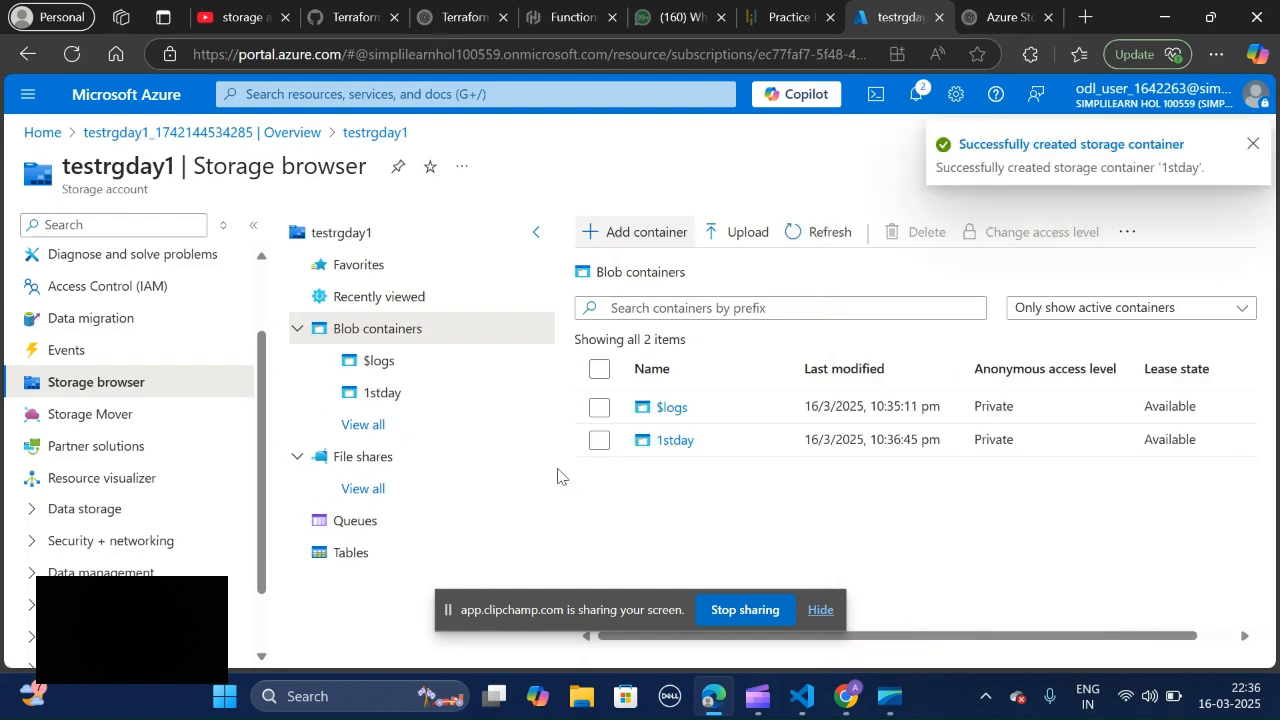
Step: Open the 1stday container and examine the choices for its anonymous access level
left_click(672, 452)
left_click(672, 450)
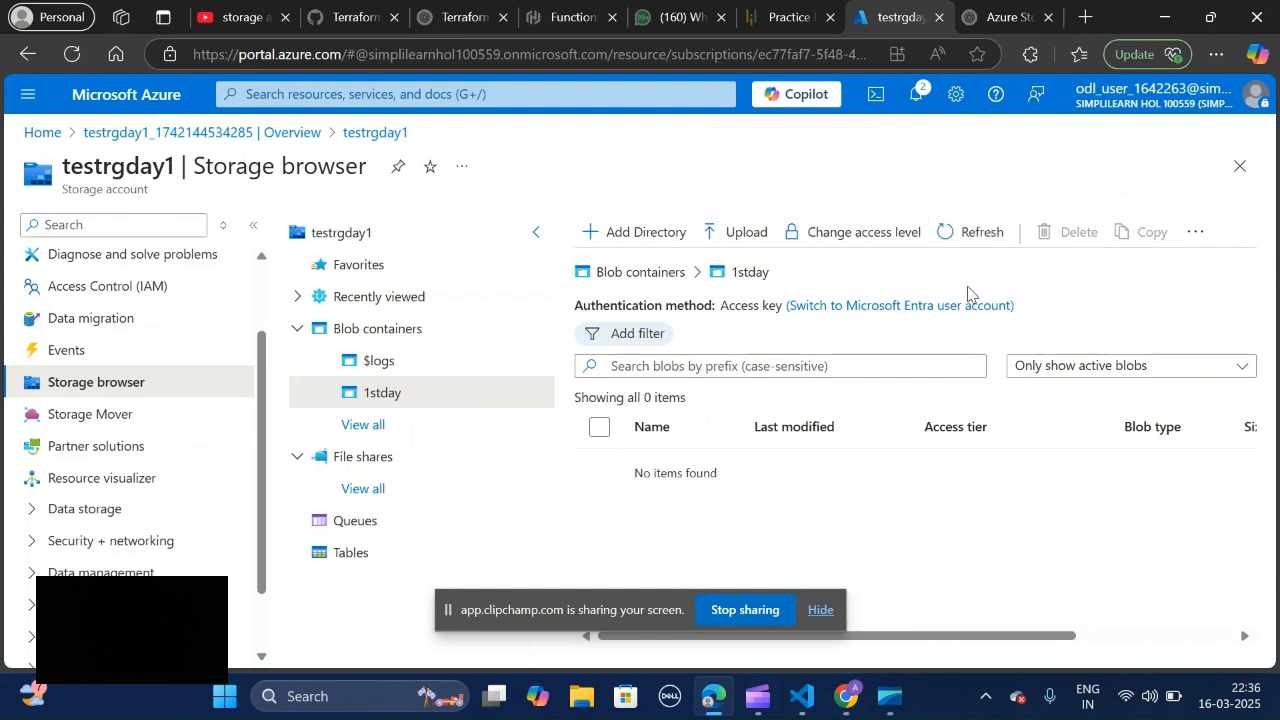
left_click(884, 236)
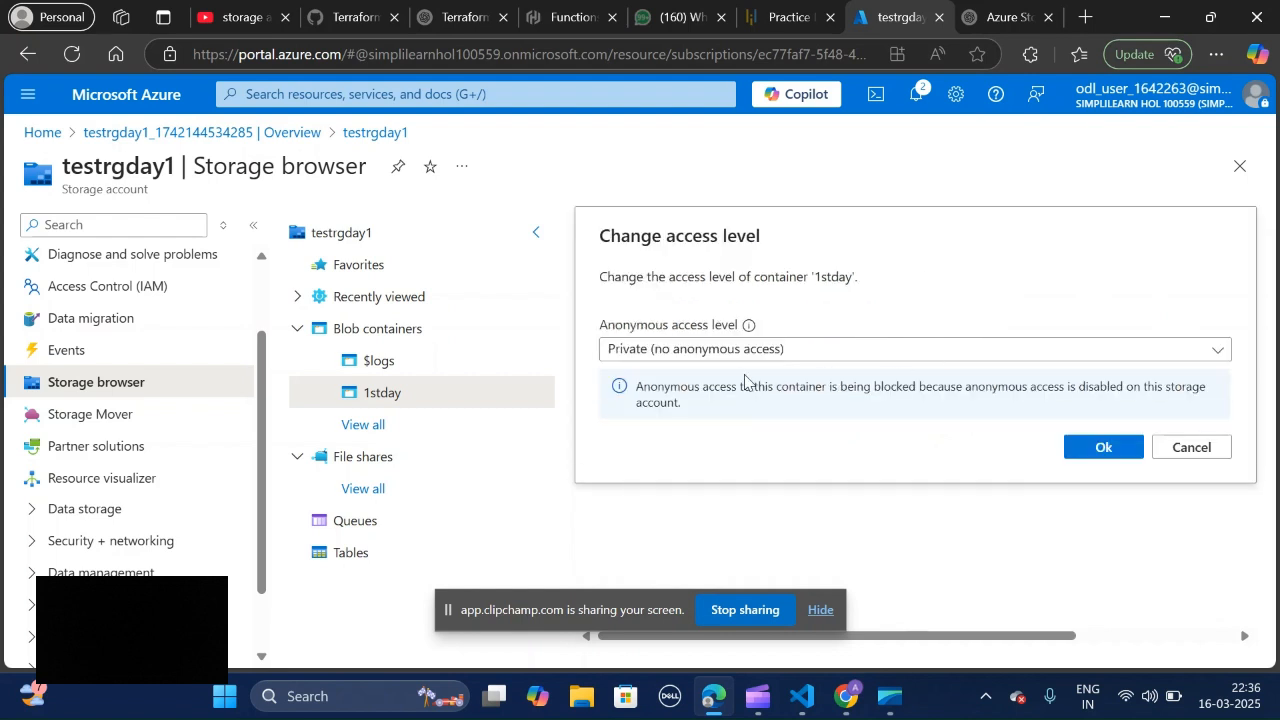
left_click(1218, 352)
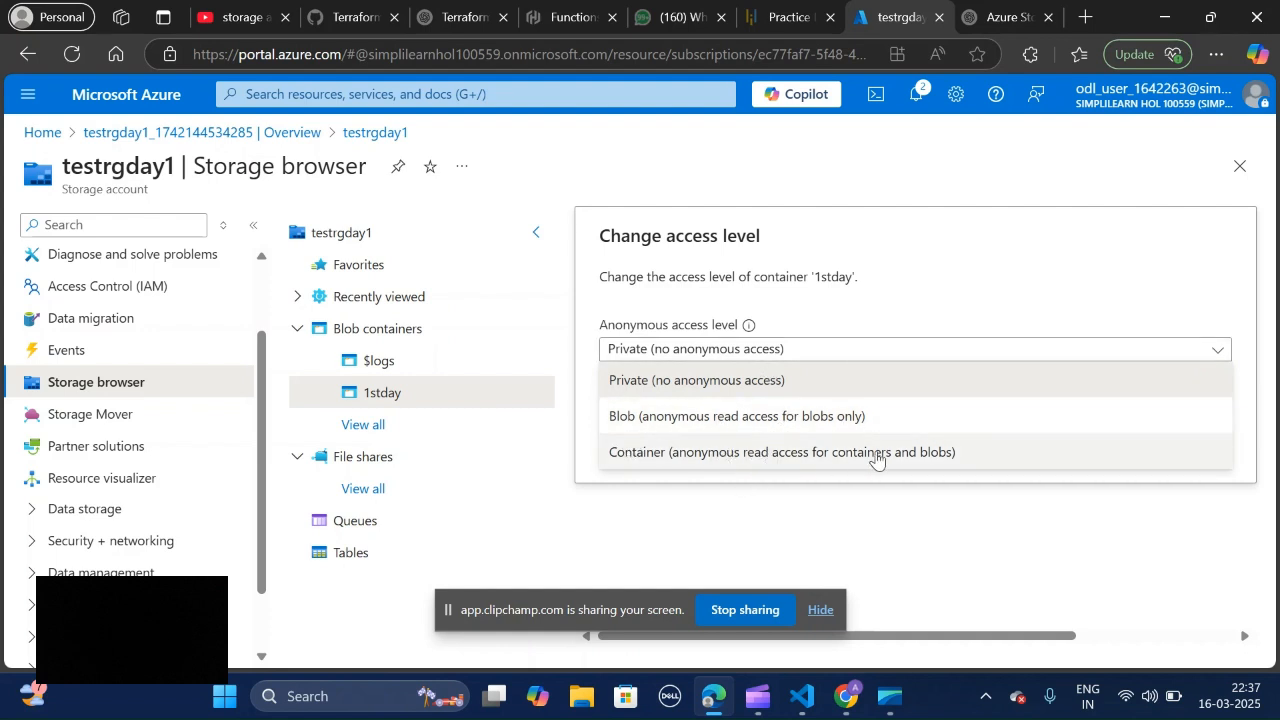
left_click(908, 543)
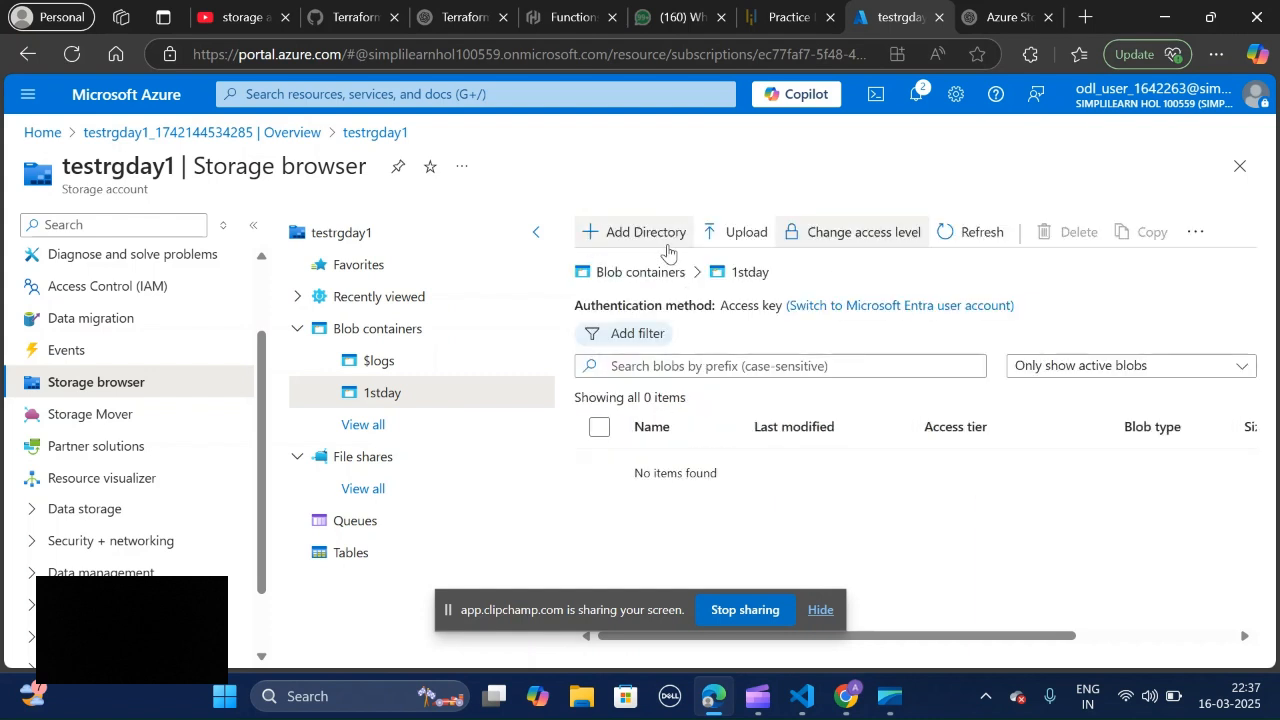
Step: View the blob upload form for the 1stday container and its file selection dialog, closing both without choosing a file
left_click(733, 233)
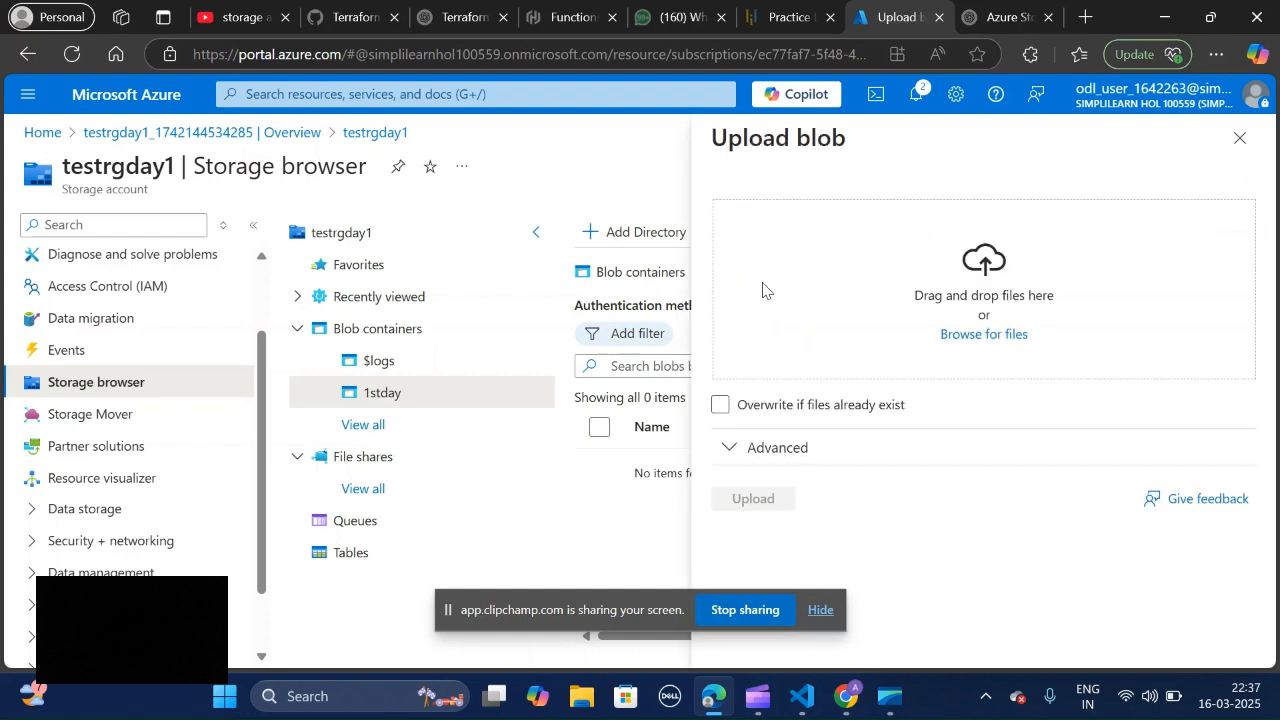
left_click(978, 334)
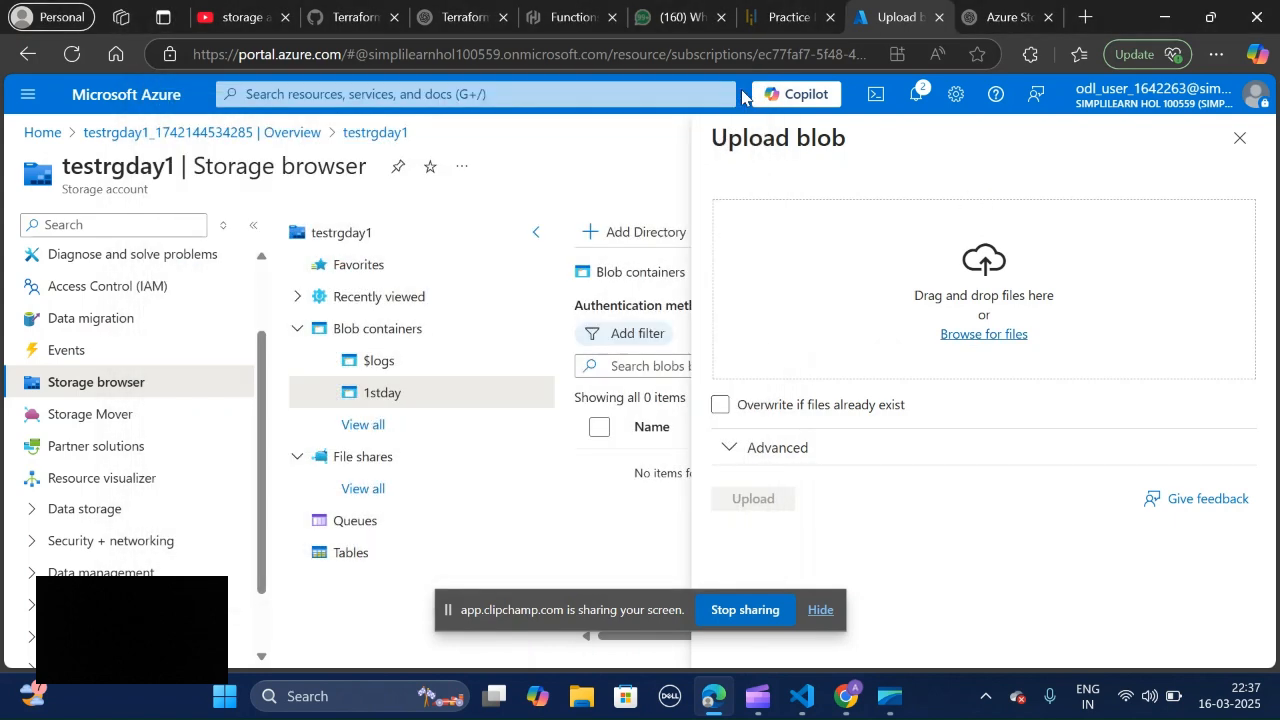
left_click(747, 90)
left_click(1240, 140)
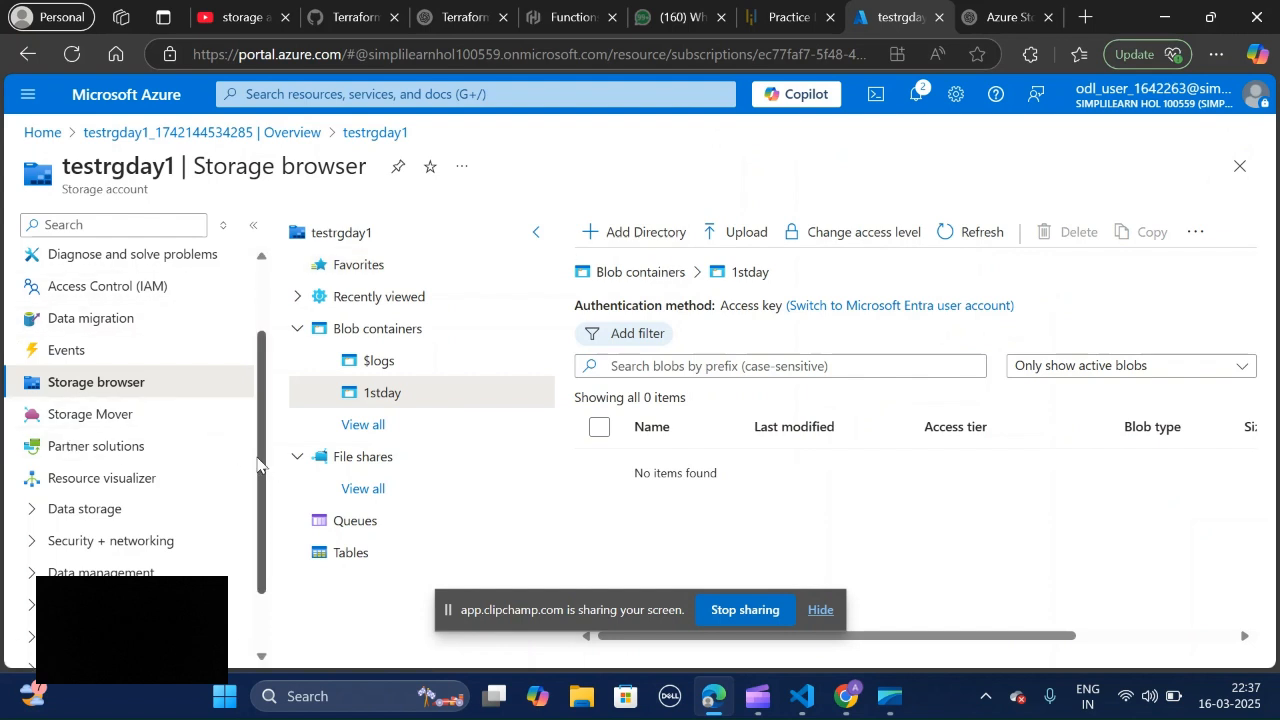
Step: Expand the storage account's Settings group and examine its options along with the account's other management sections
left_click_drag(257, 465, 273, 563)
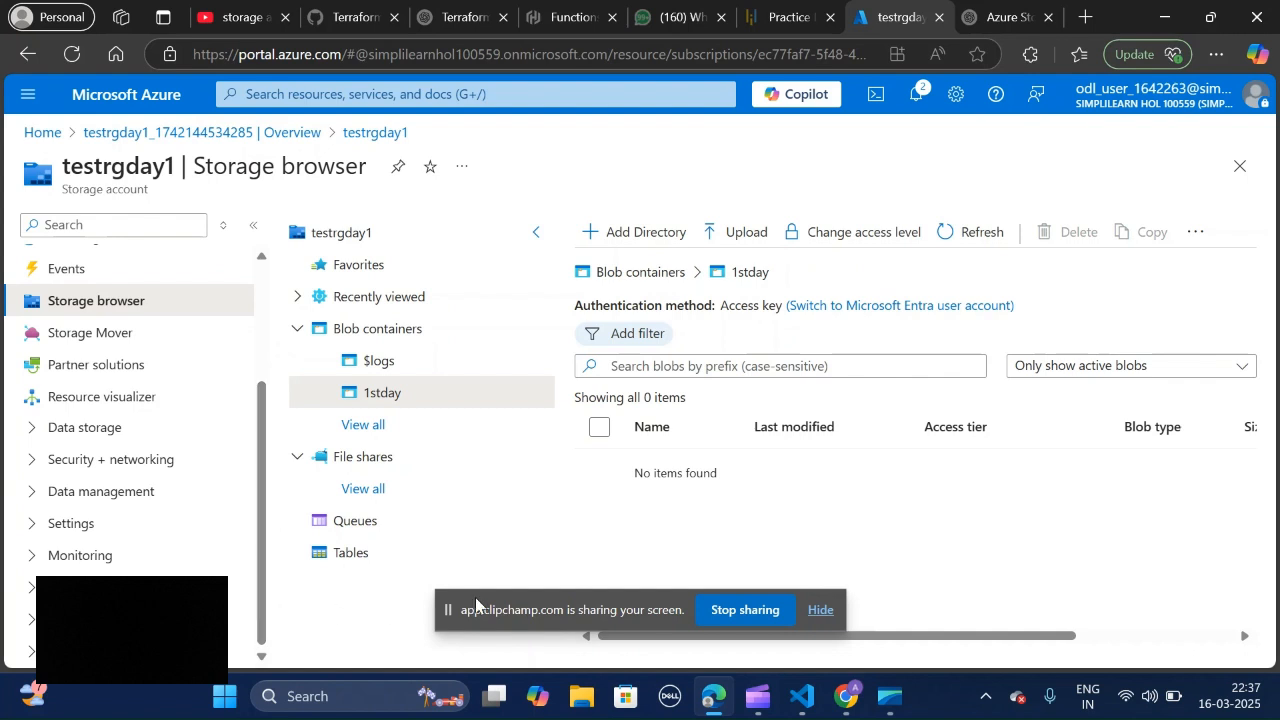
left_click(31, 537)
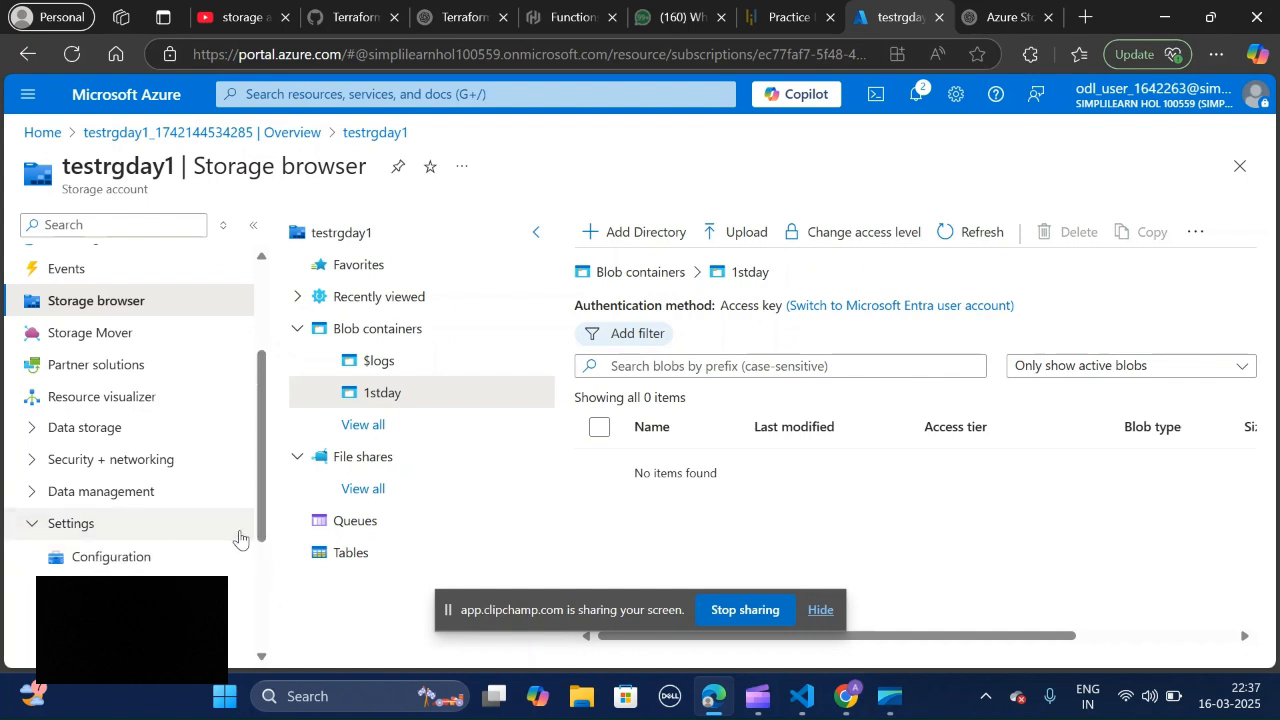
scroll(265, 615, "down", 3)
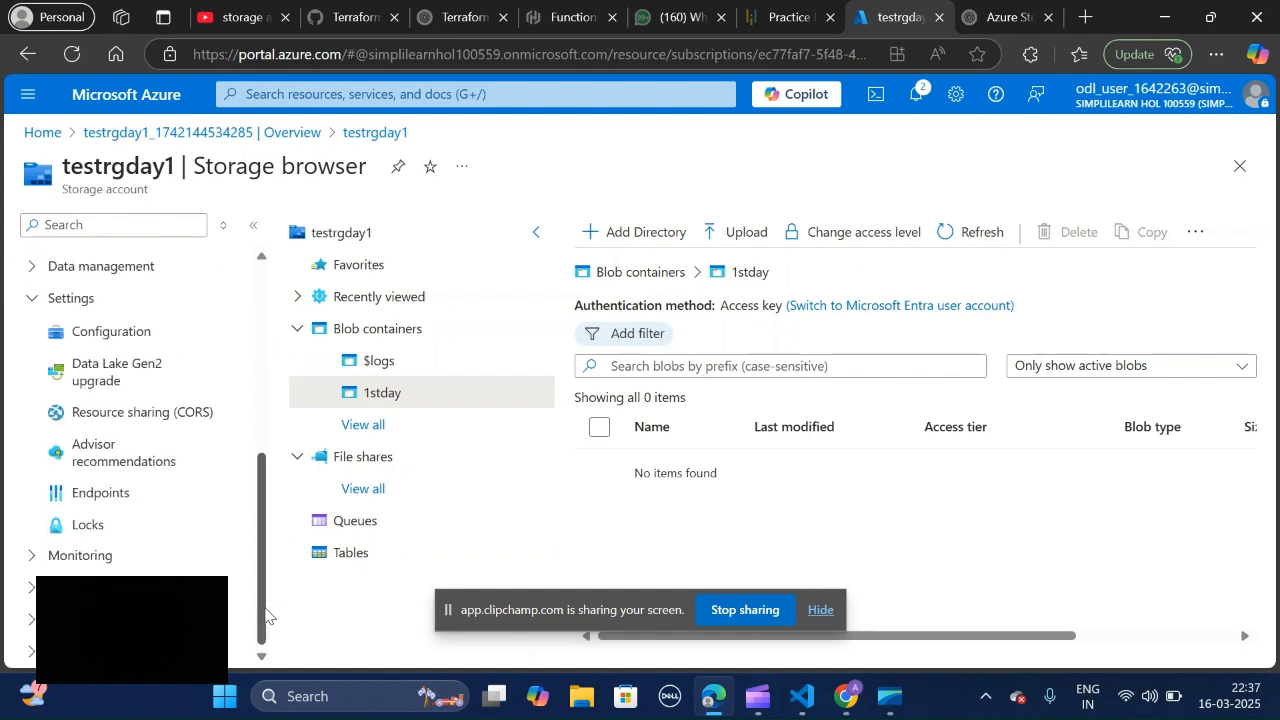
left_click(24, 560)
scroll(260, 360, "up", 4)
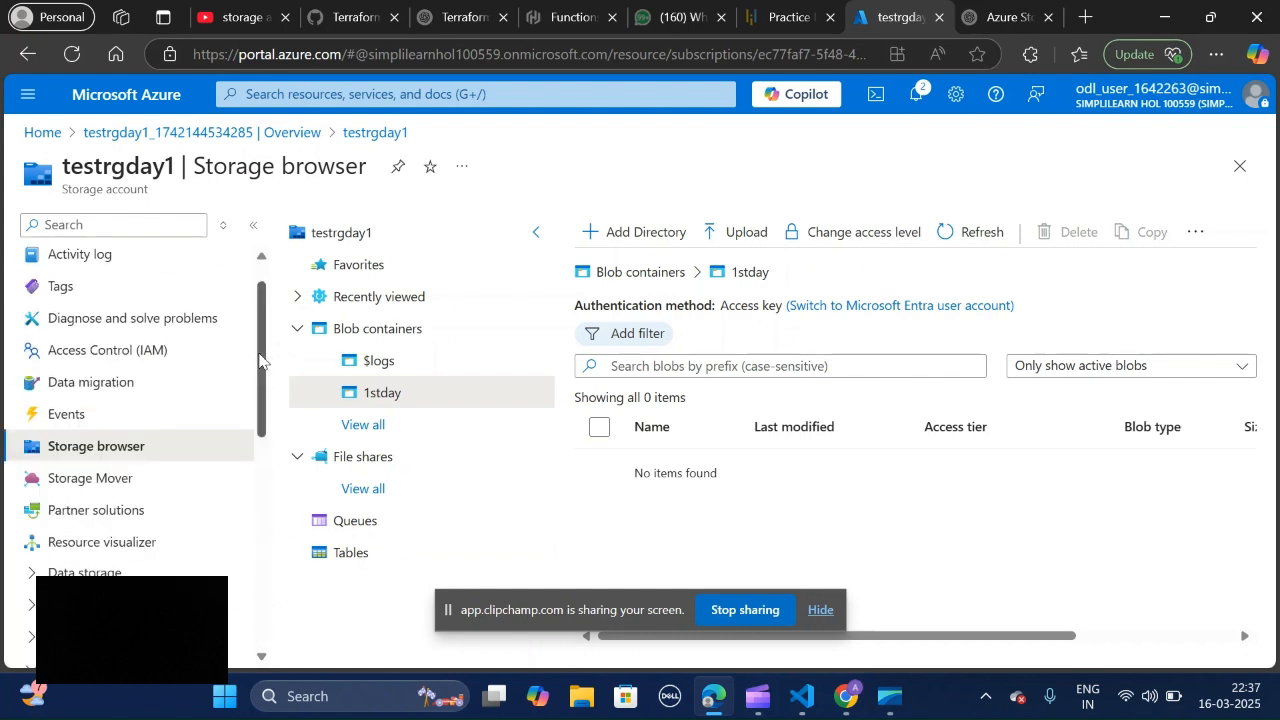
scroll(259, 360, "up", 1)
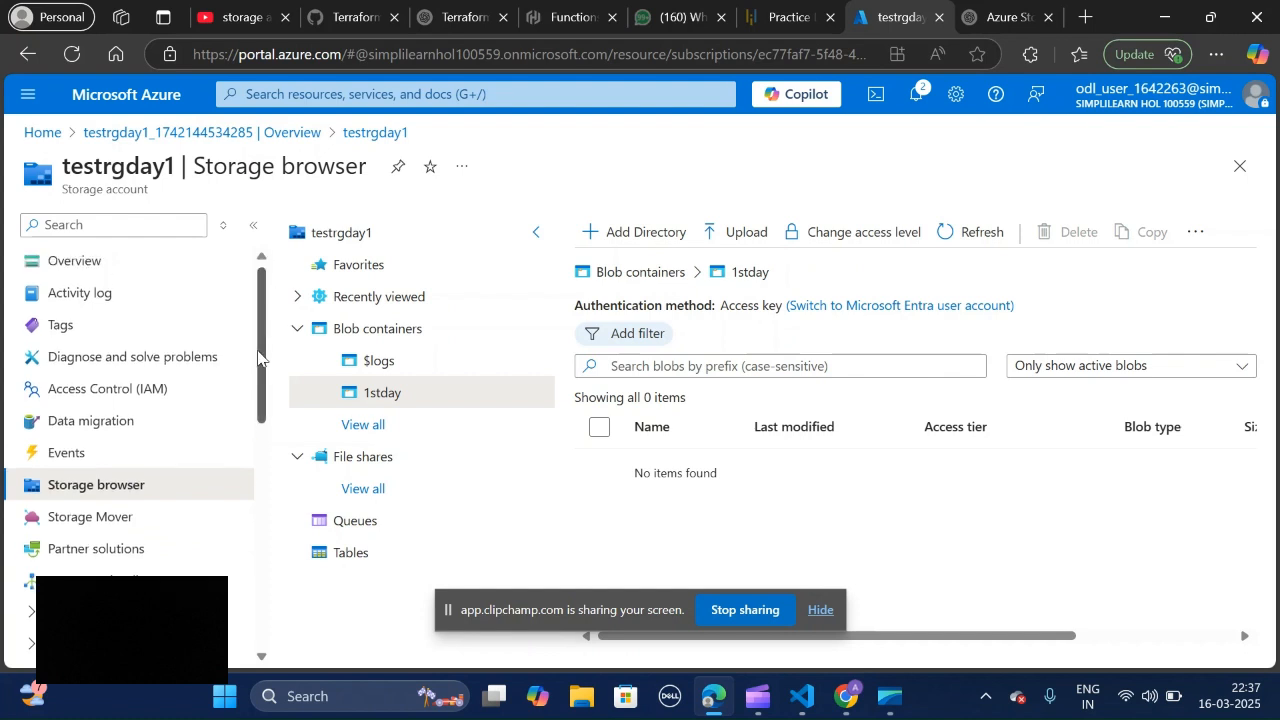
left_click_drag(258, 356, 257, 251)
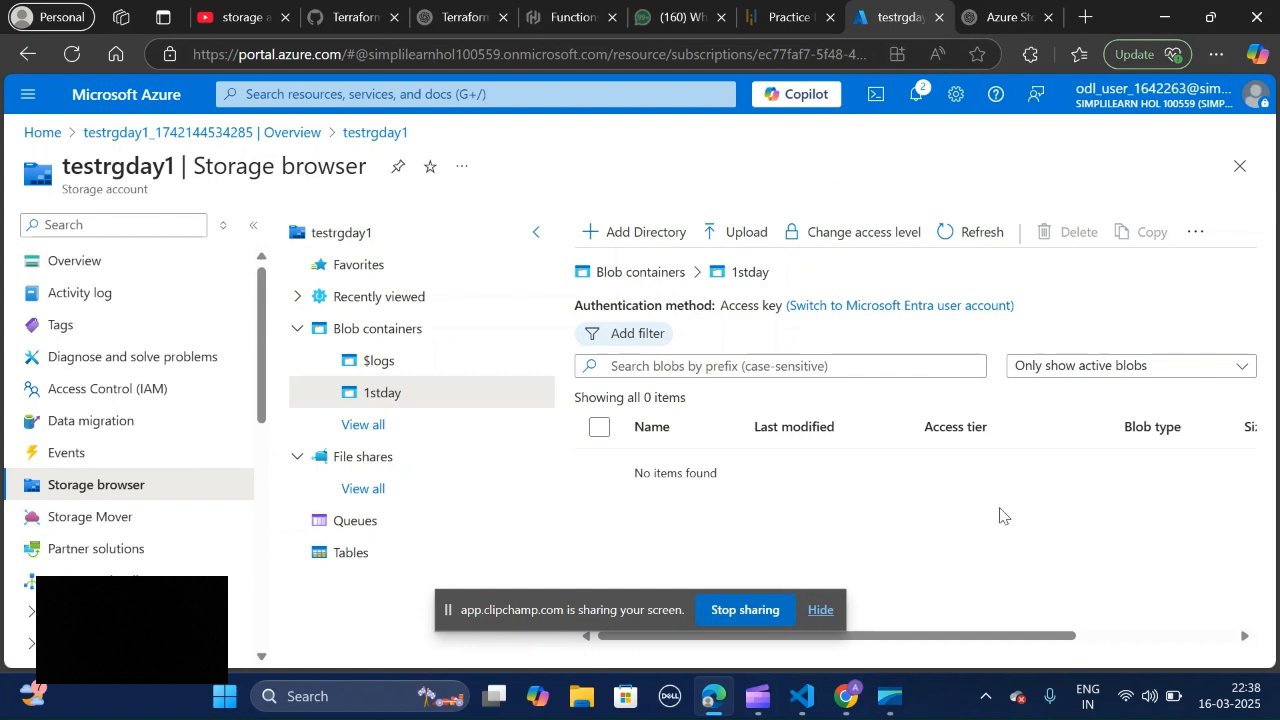
left_click(751, 620)
left_click(751, 620)
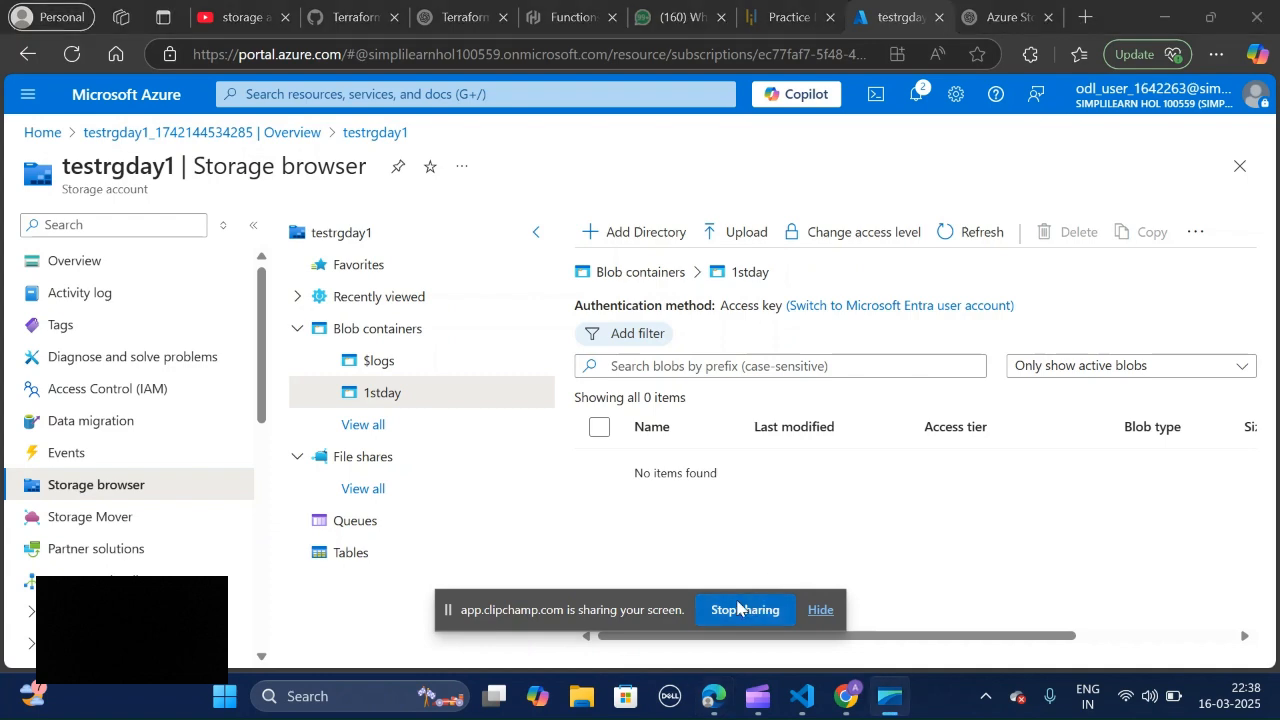